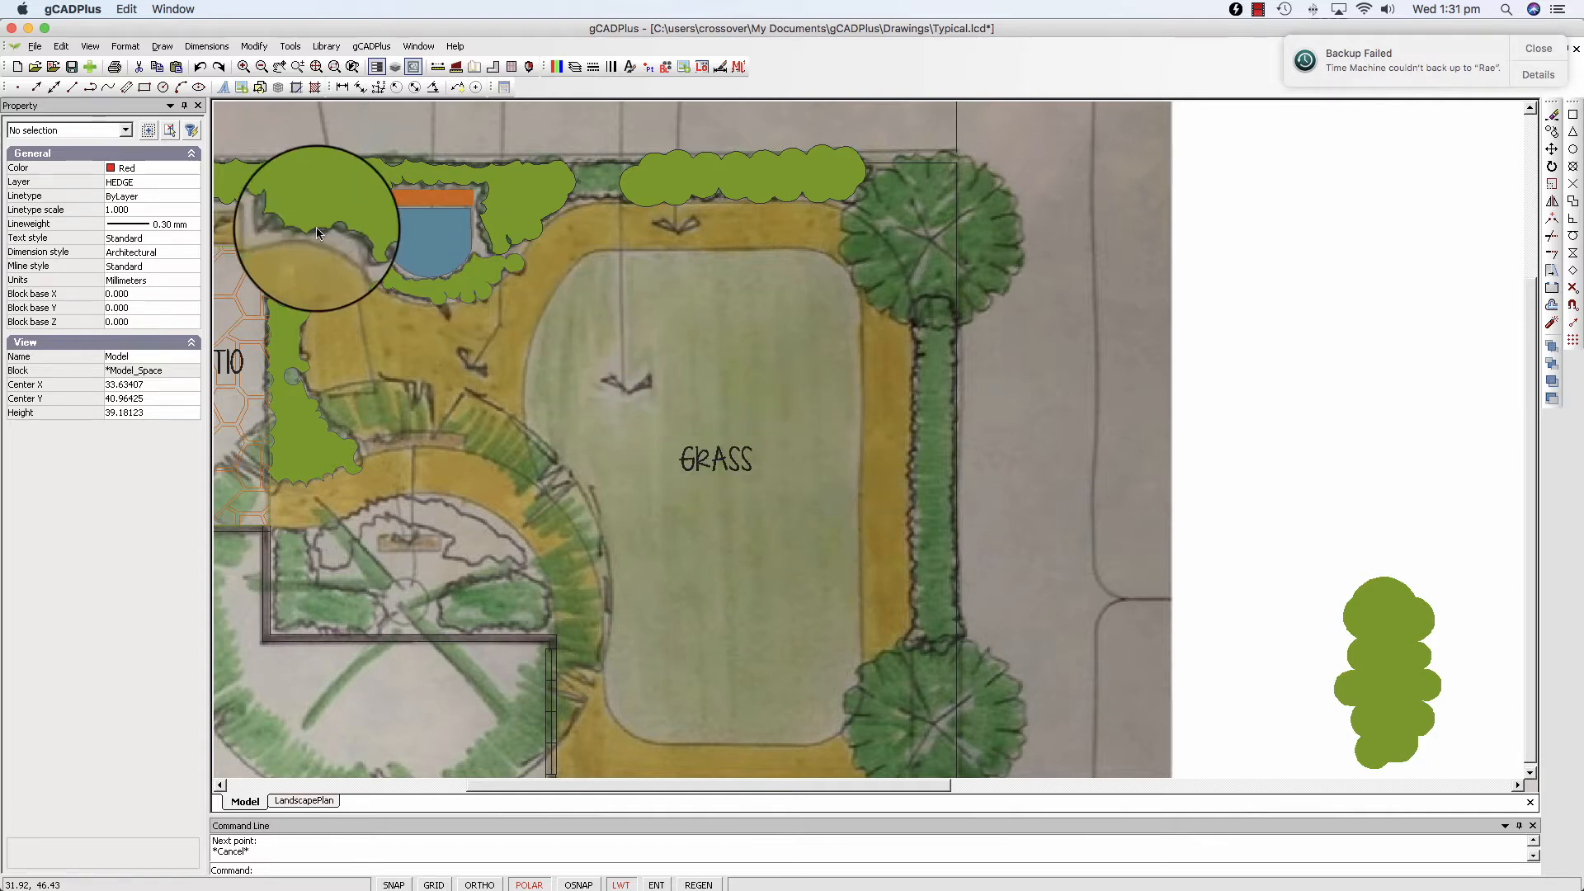
Step: Start a polyline at the upper-left end of the grass area and trace its top edge with a straight segment
left_click(163, 46)
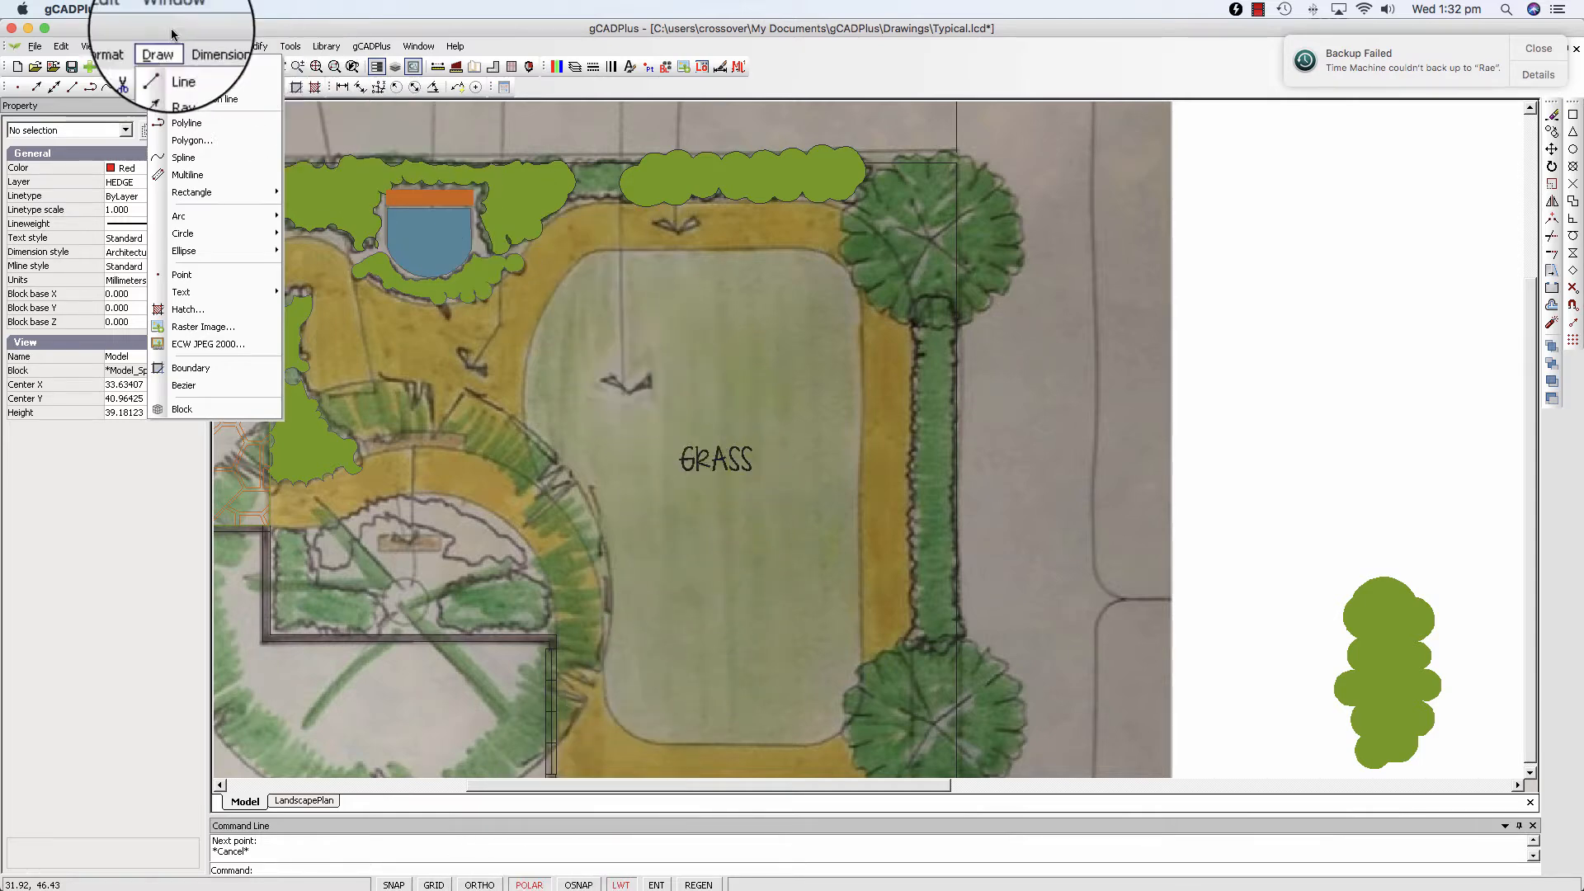
left_click(191, 123)
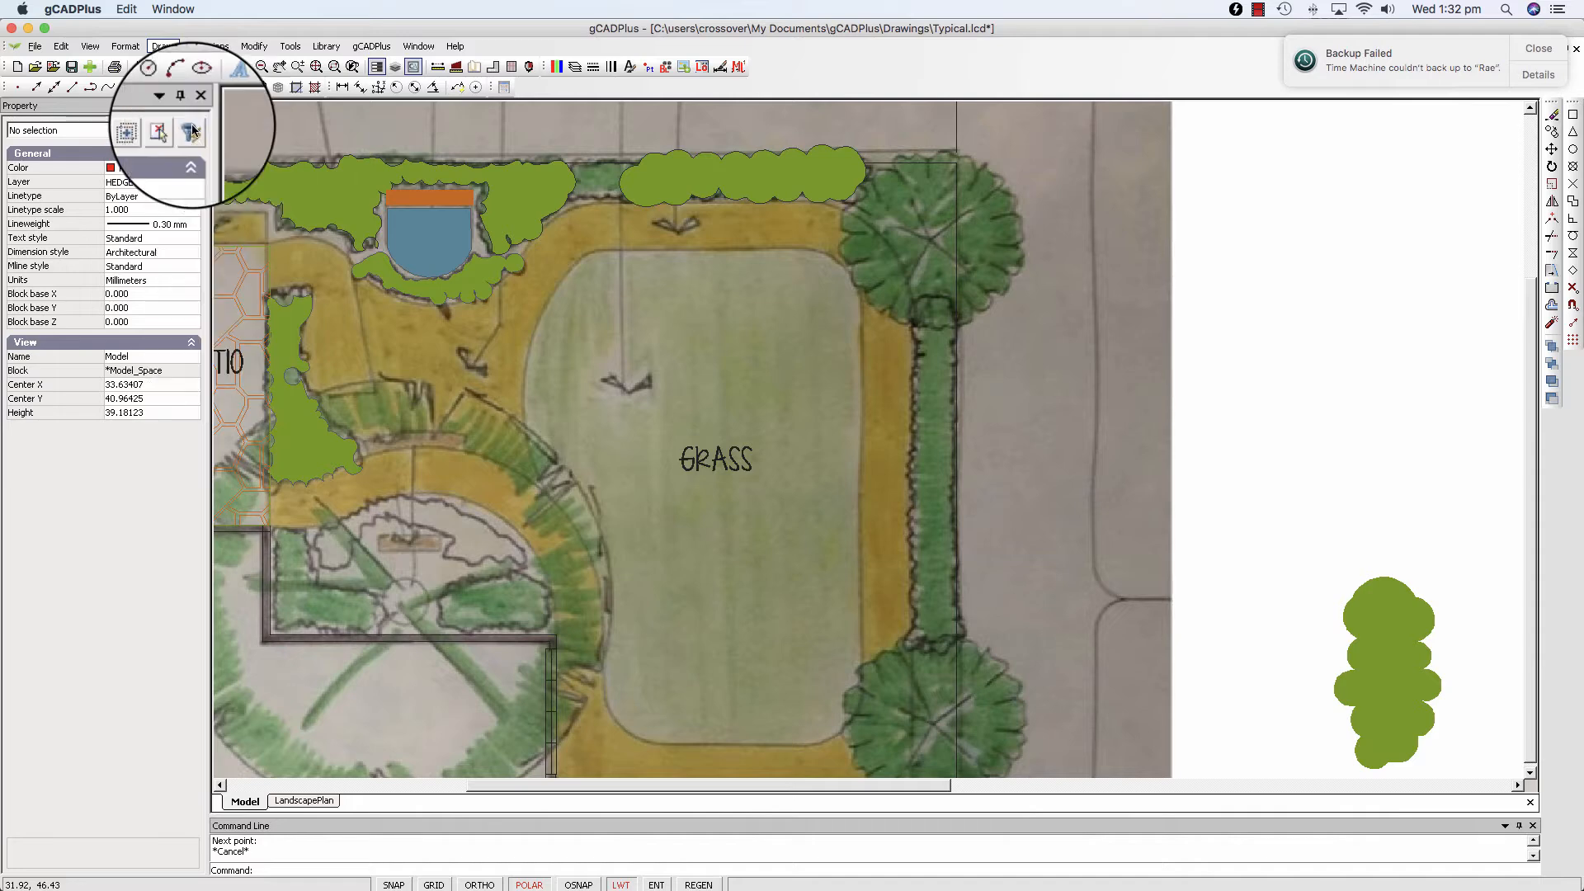
left_click(602, 250)
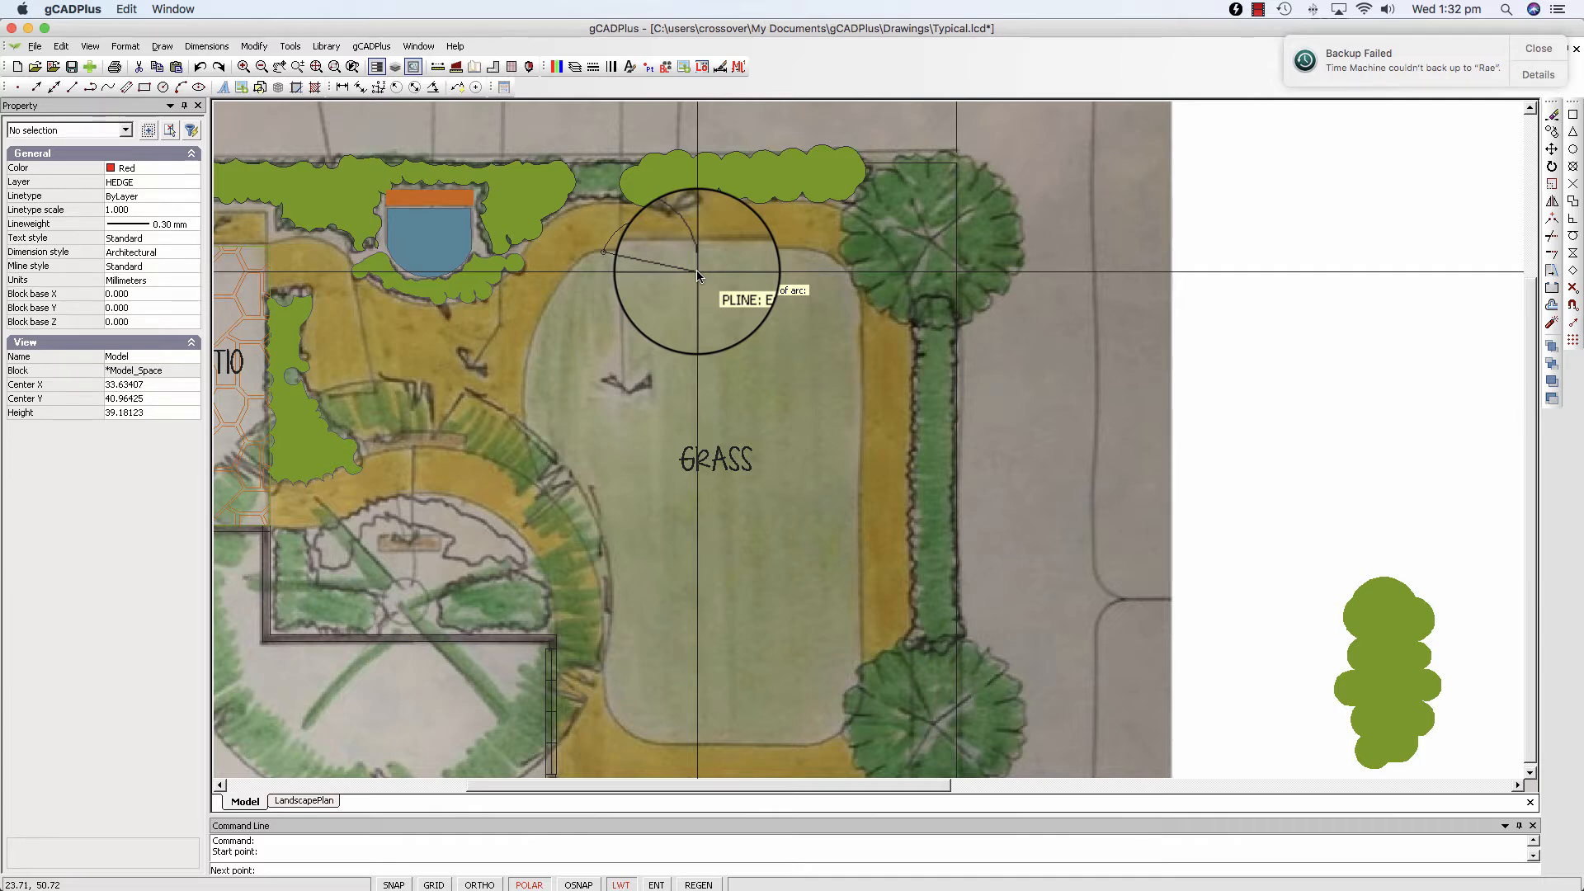
right_click(696, 270)
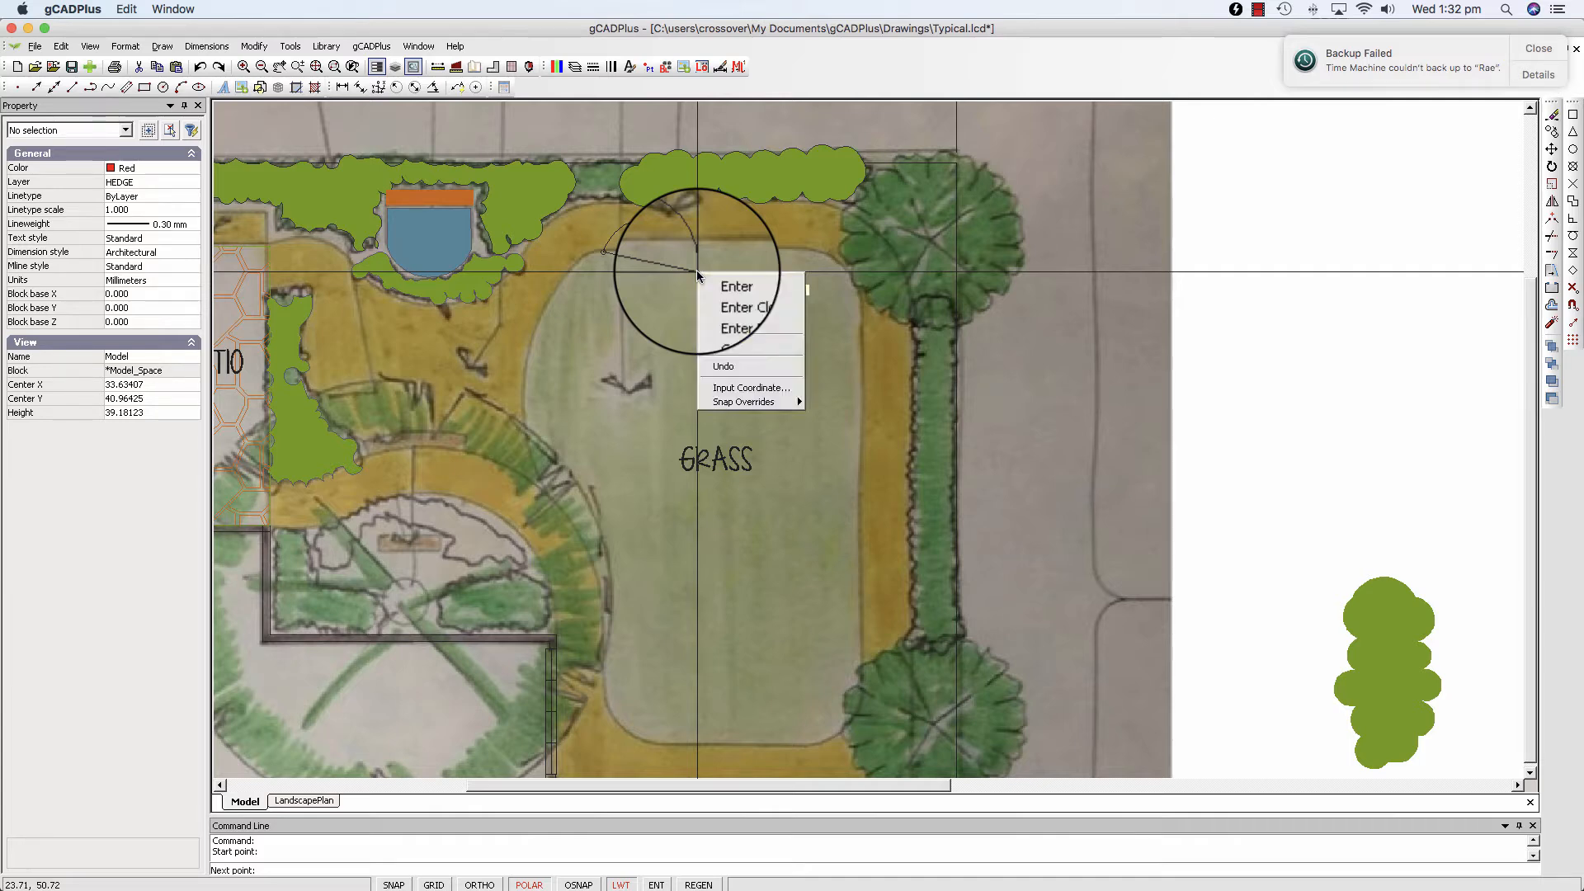
left_click(725, 345)
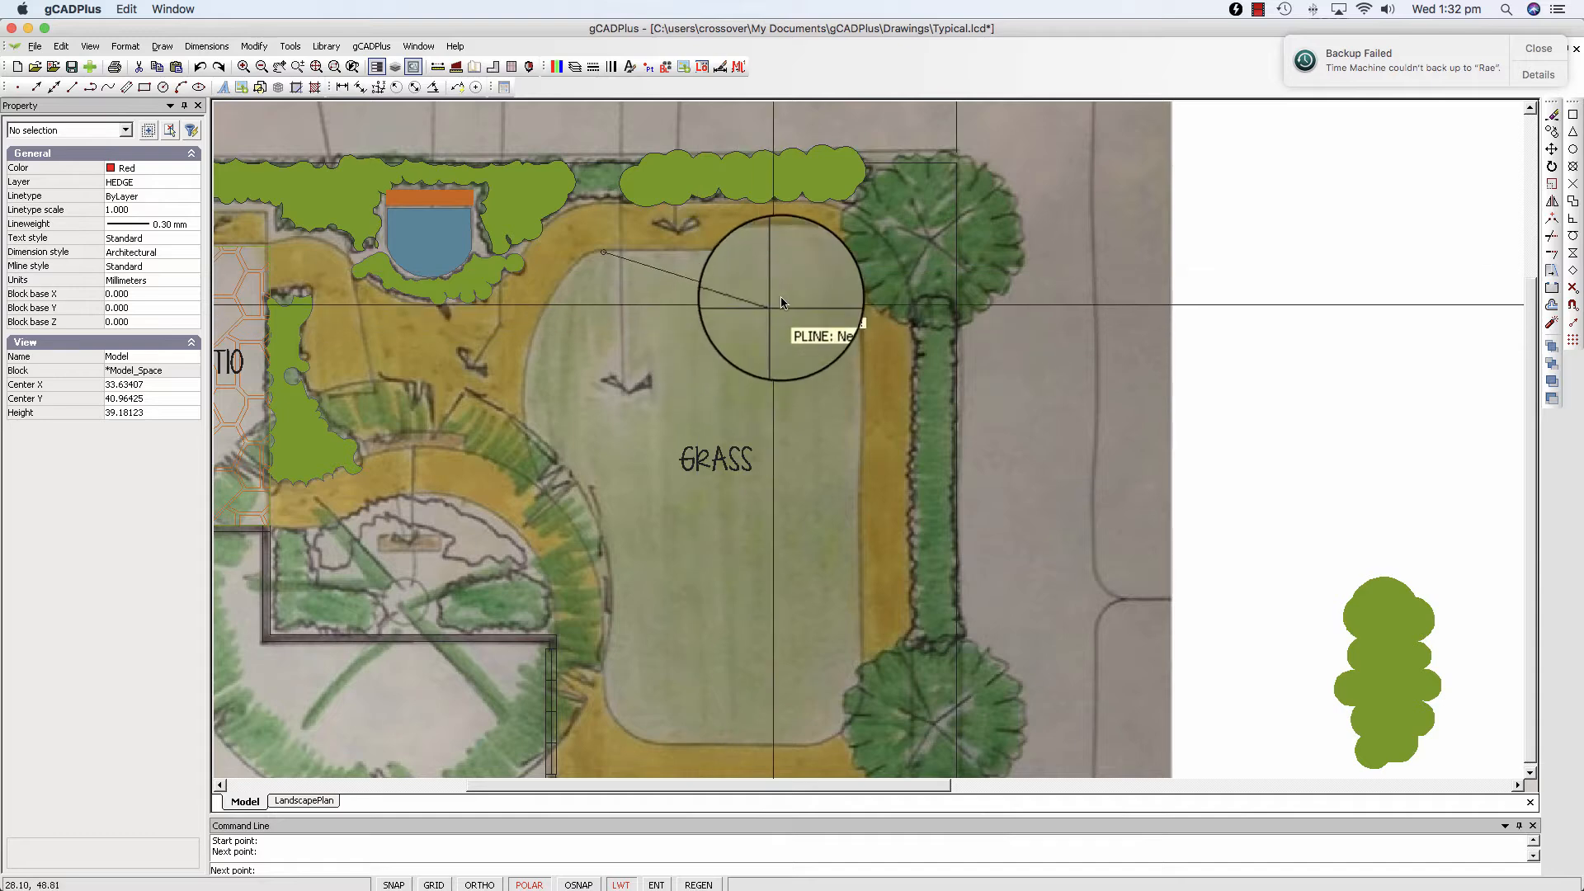
left_click(817, 252)
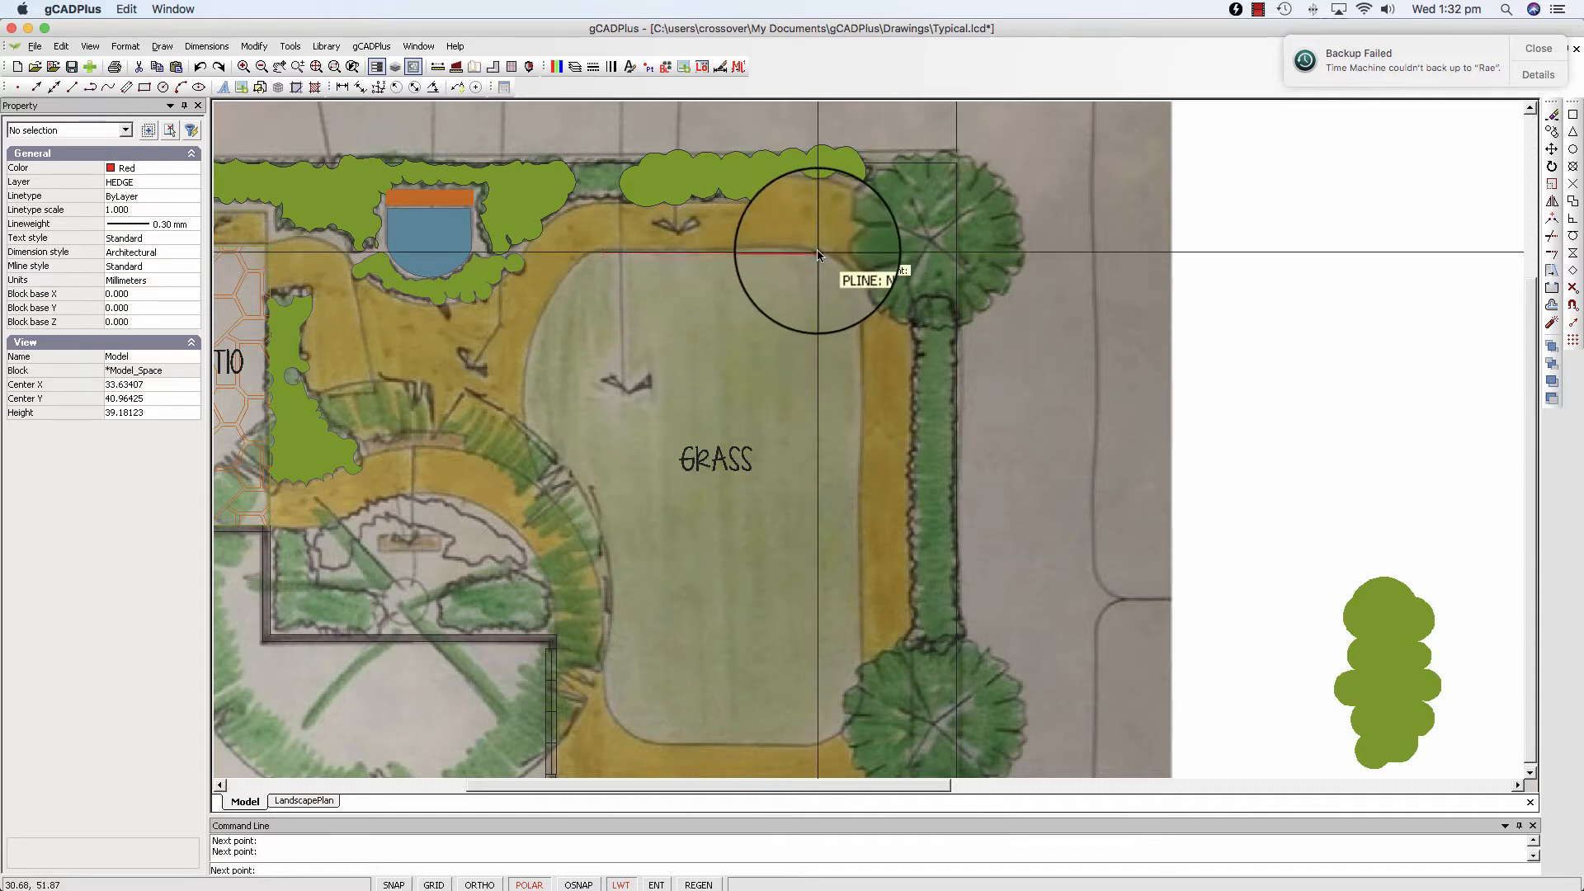
Step: Continue the polyline with an arc segment around the upper-right corner of the grass area
right_click(817, 252)
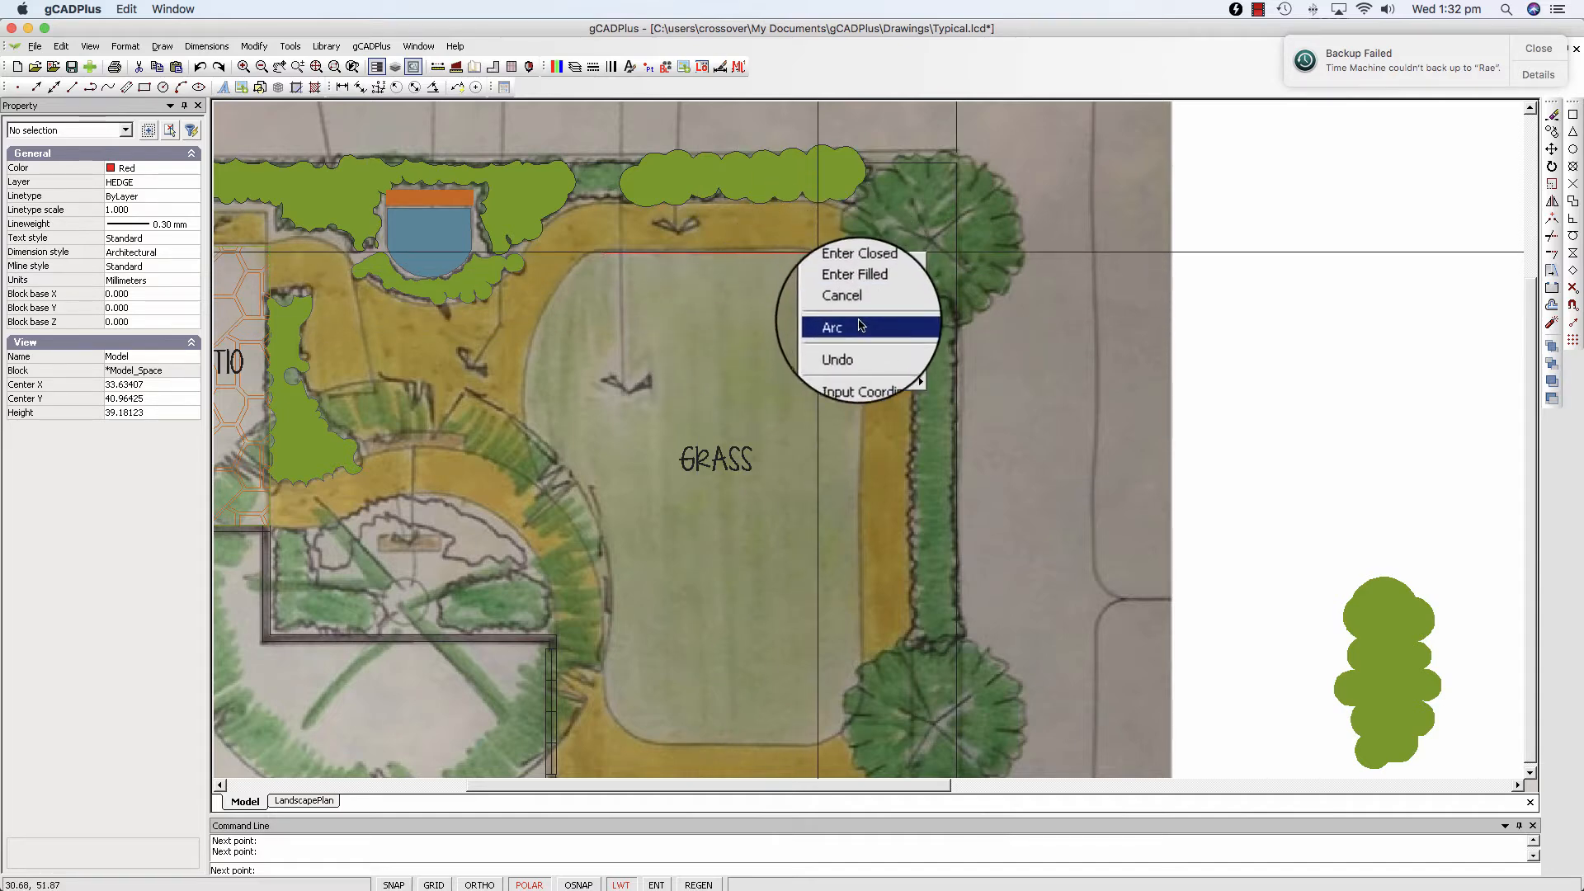
left_click(856, 325)
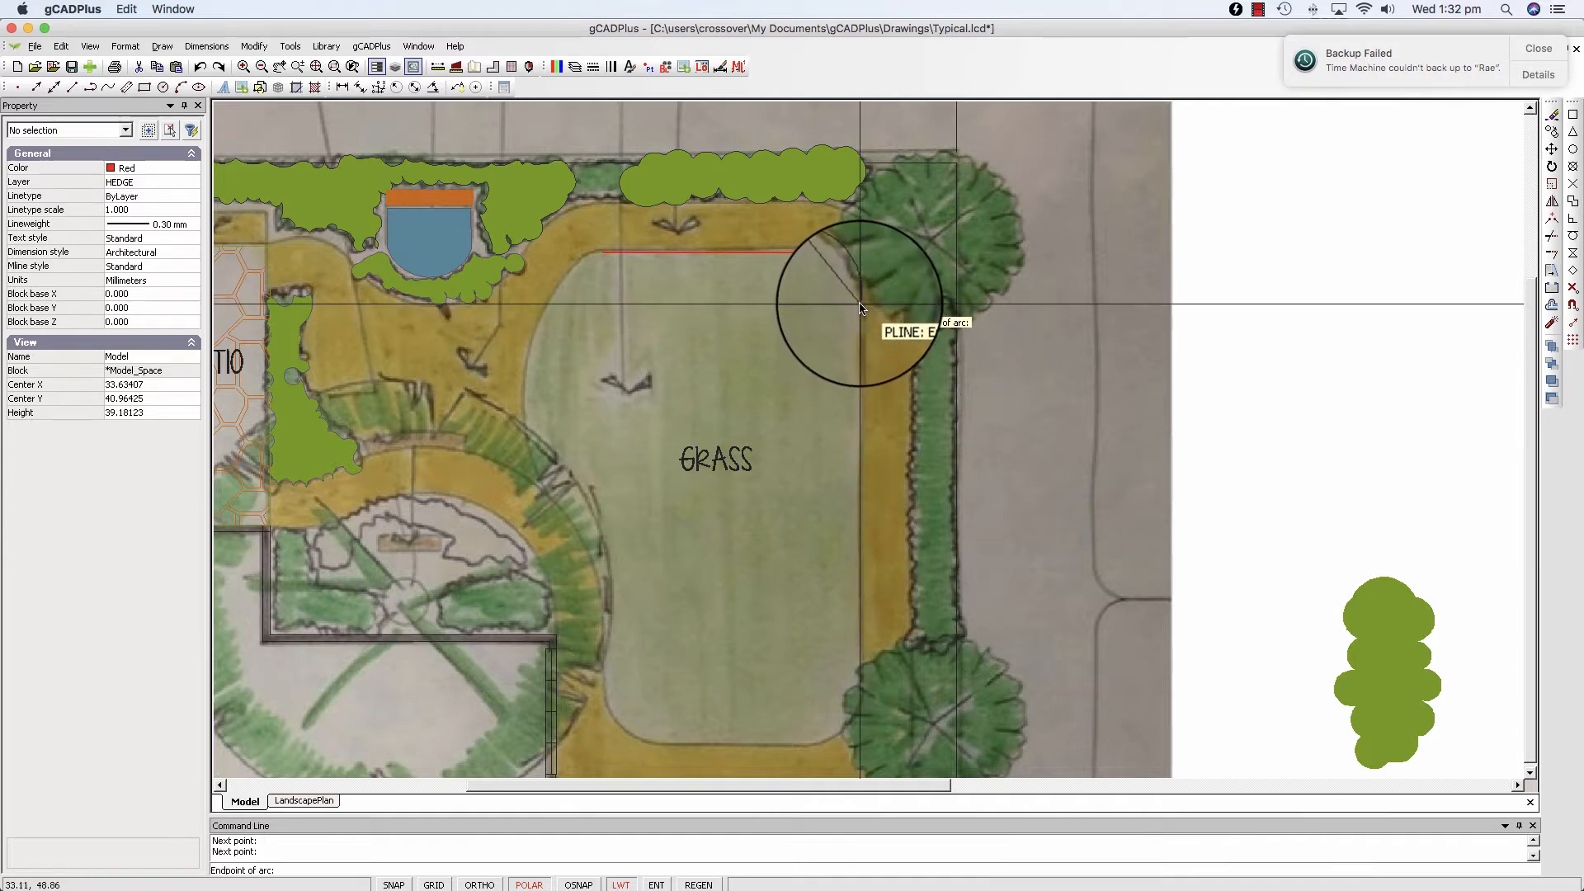
scroll(861, 307, "up", 5)
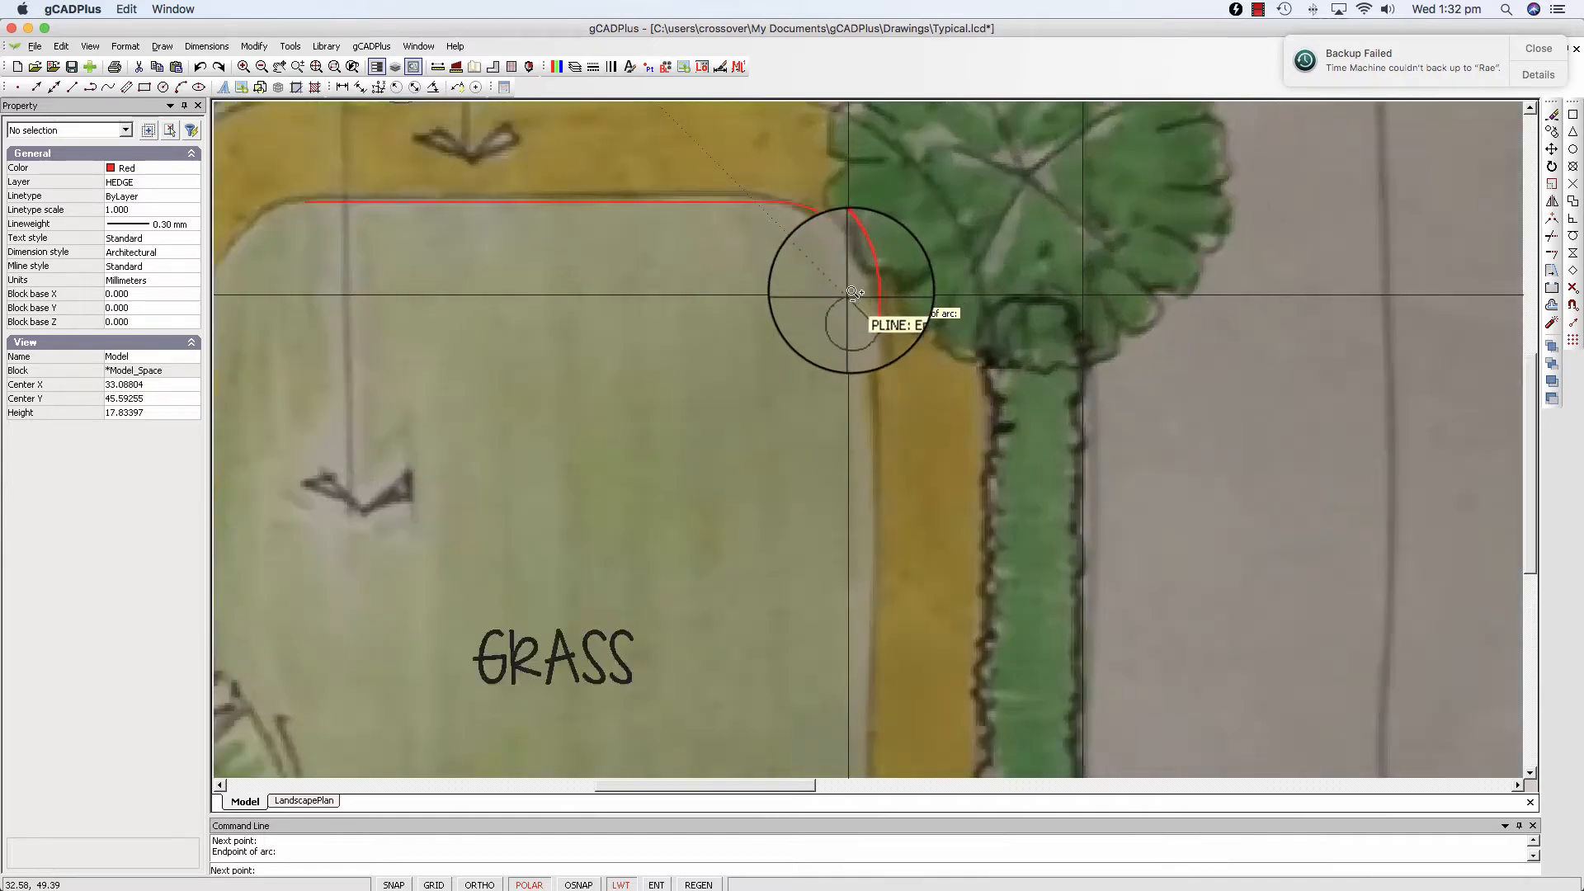
scroll(817, 232, "down", 3)
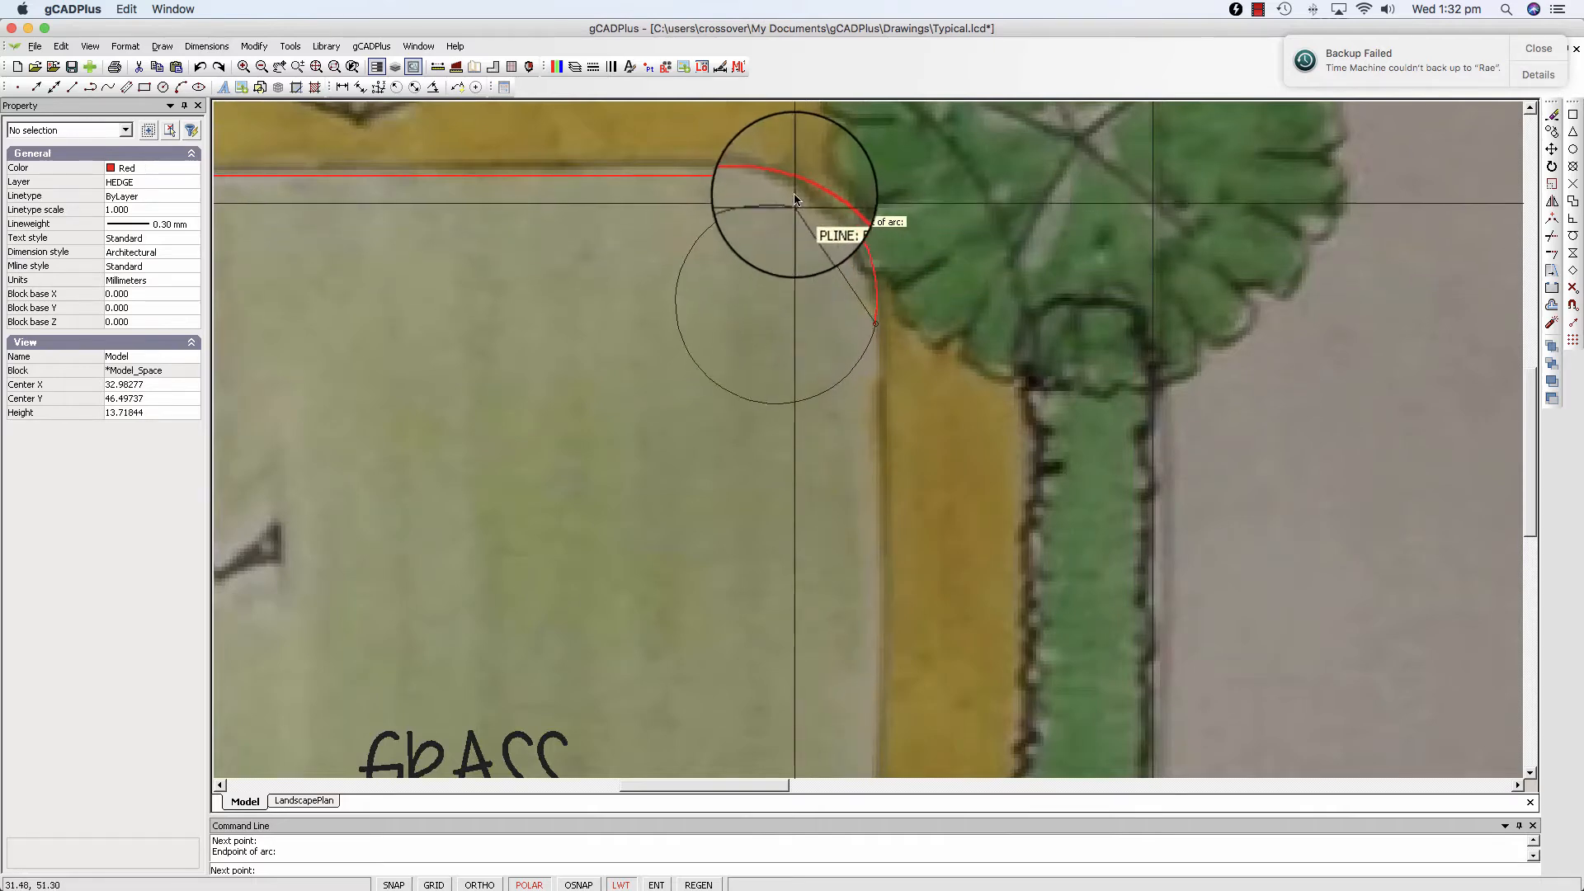
scroll(813, 325, "down", 4)
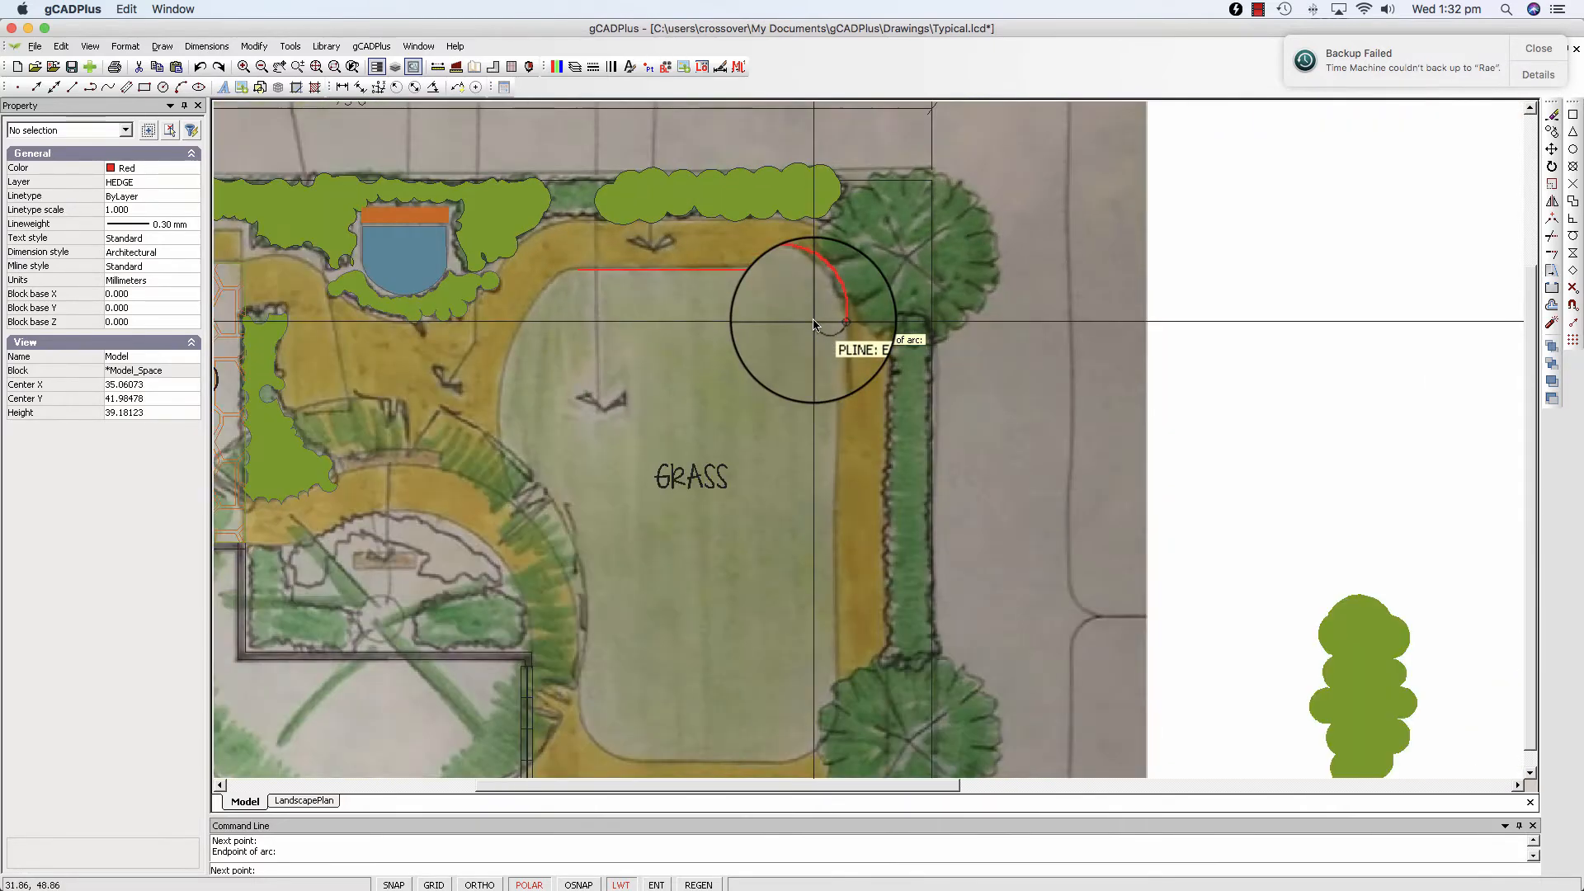
Step: Continue the polyline straight down the right edge of the grass and round the lower-right corner with an arc
right_click(814, 379)
left_click(838, 453)
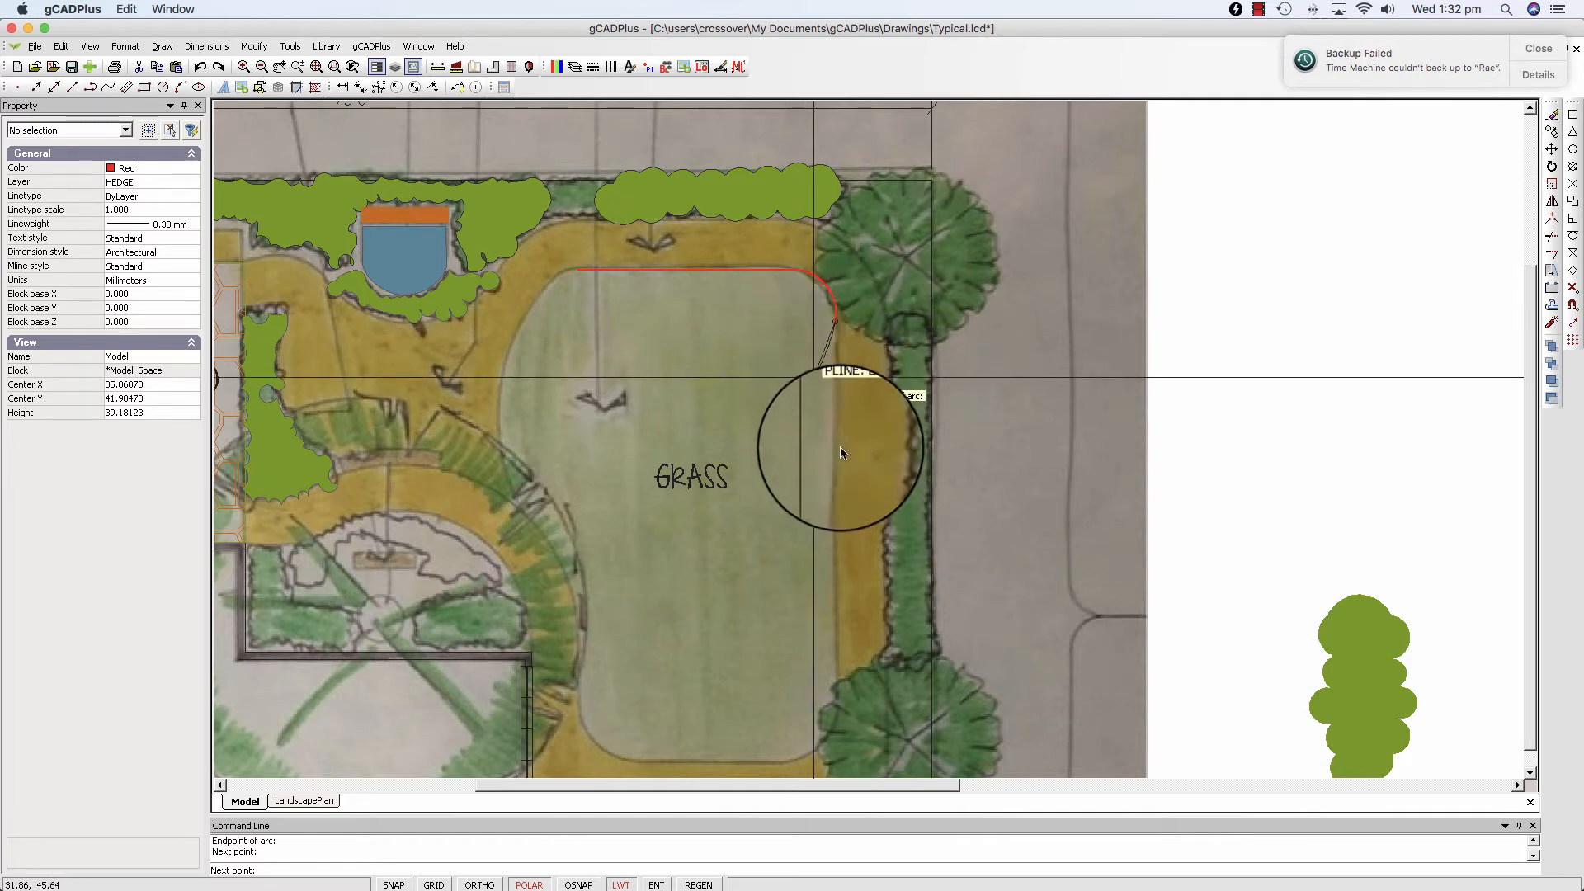
left_click(837, 728)
right_click(837, 728)
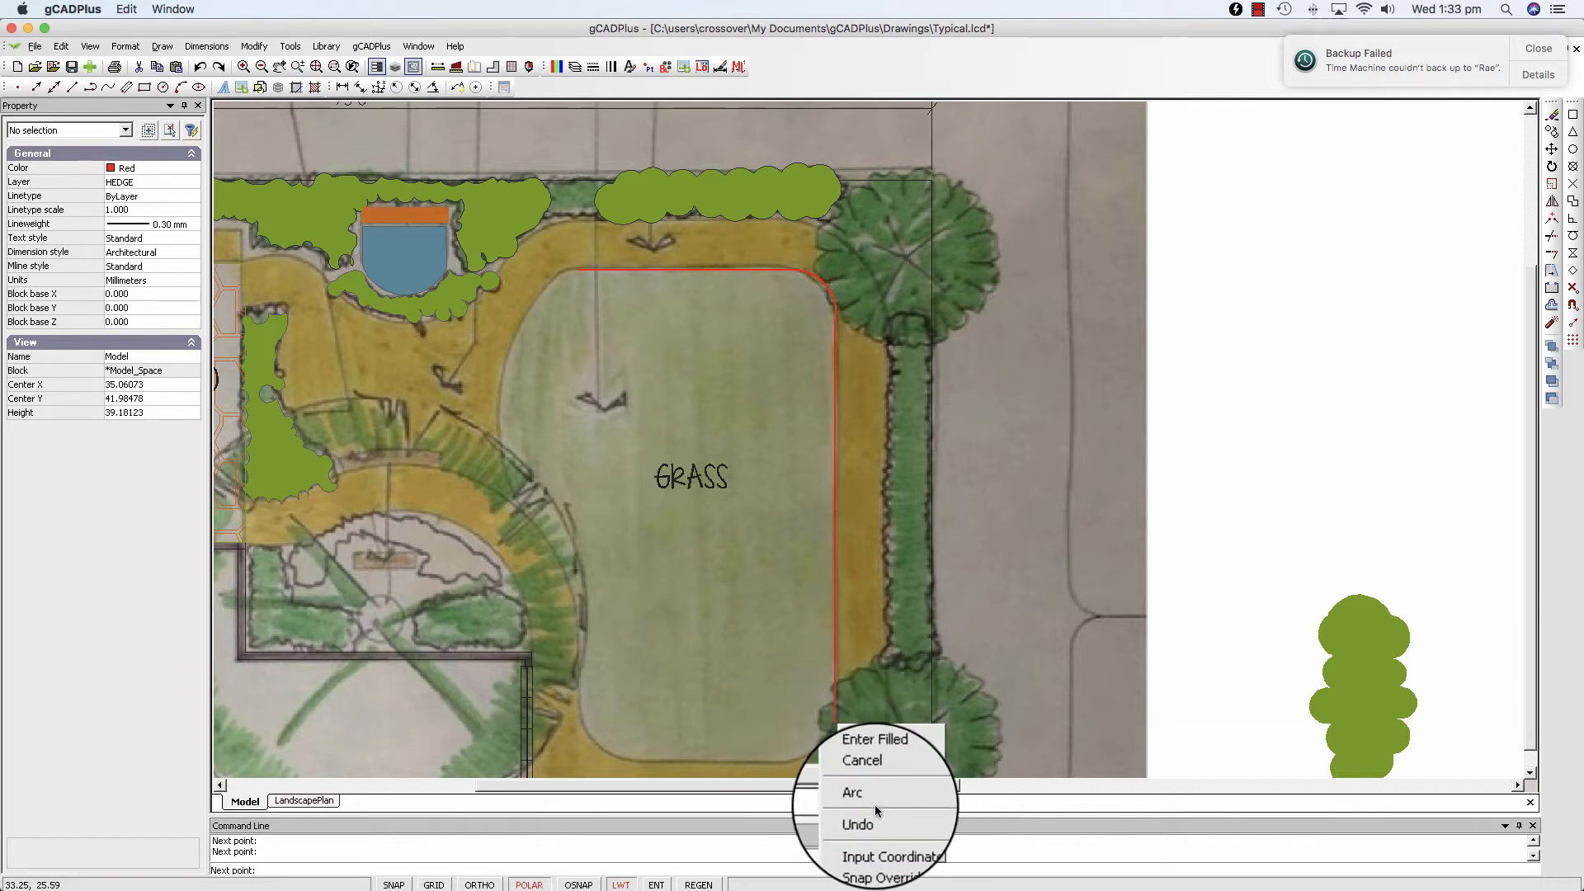
left_click(851, 793)
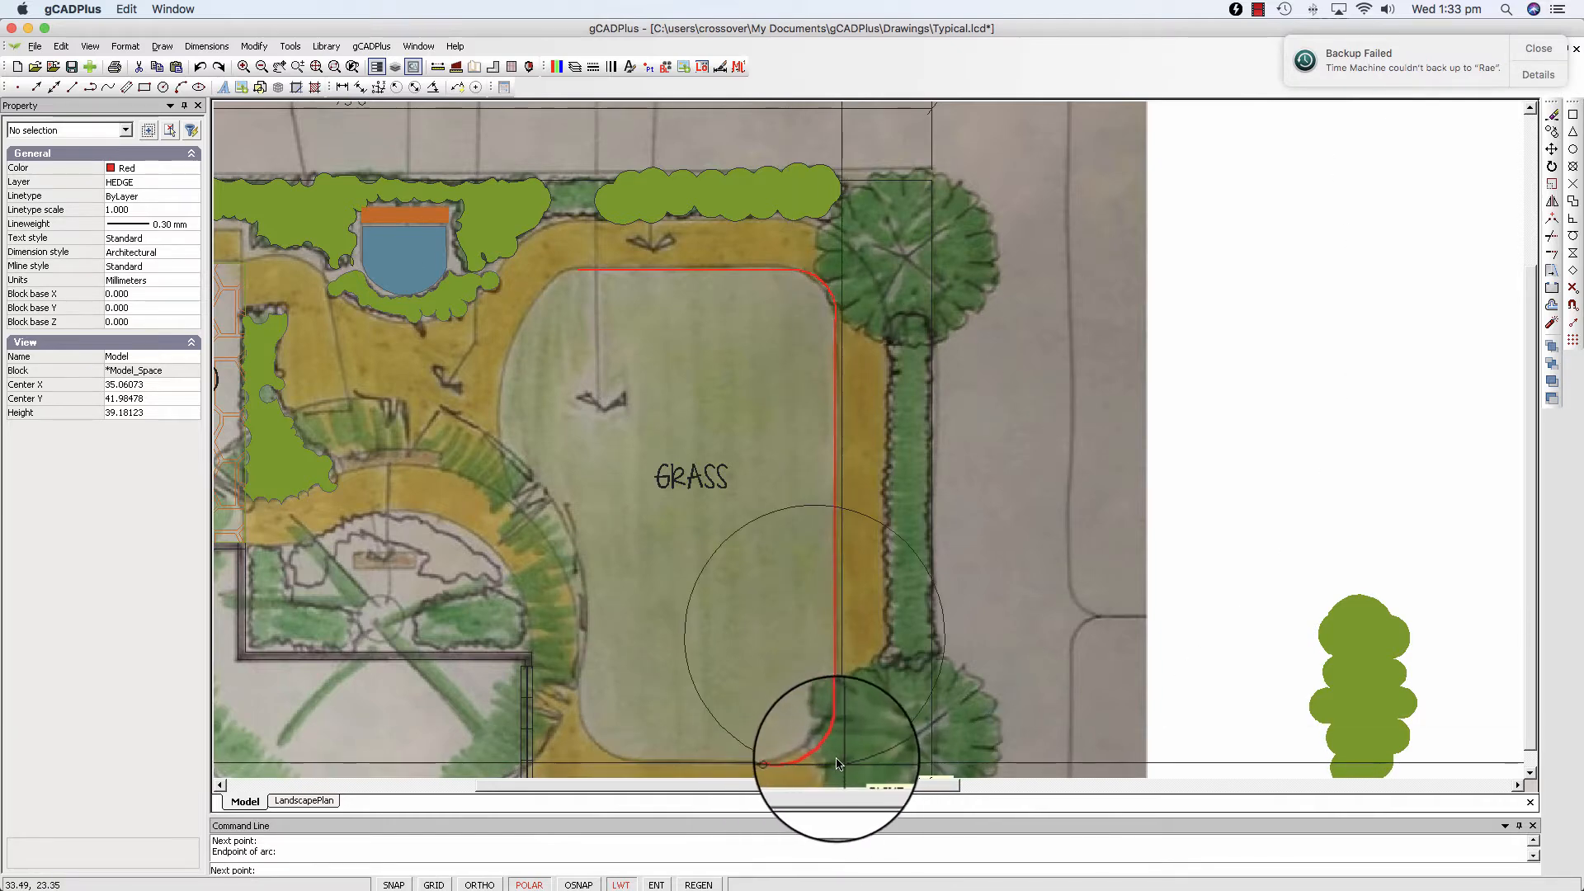
scroll(827, 755, "up", 3)
scroll(826, 751, "down", 4)
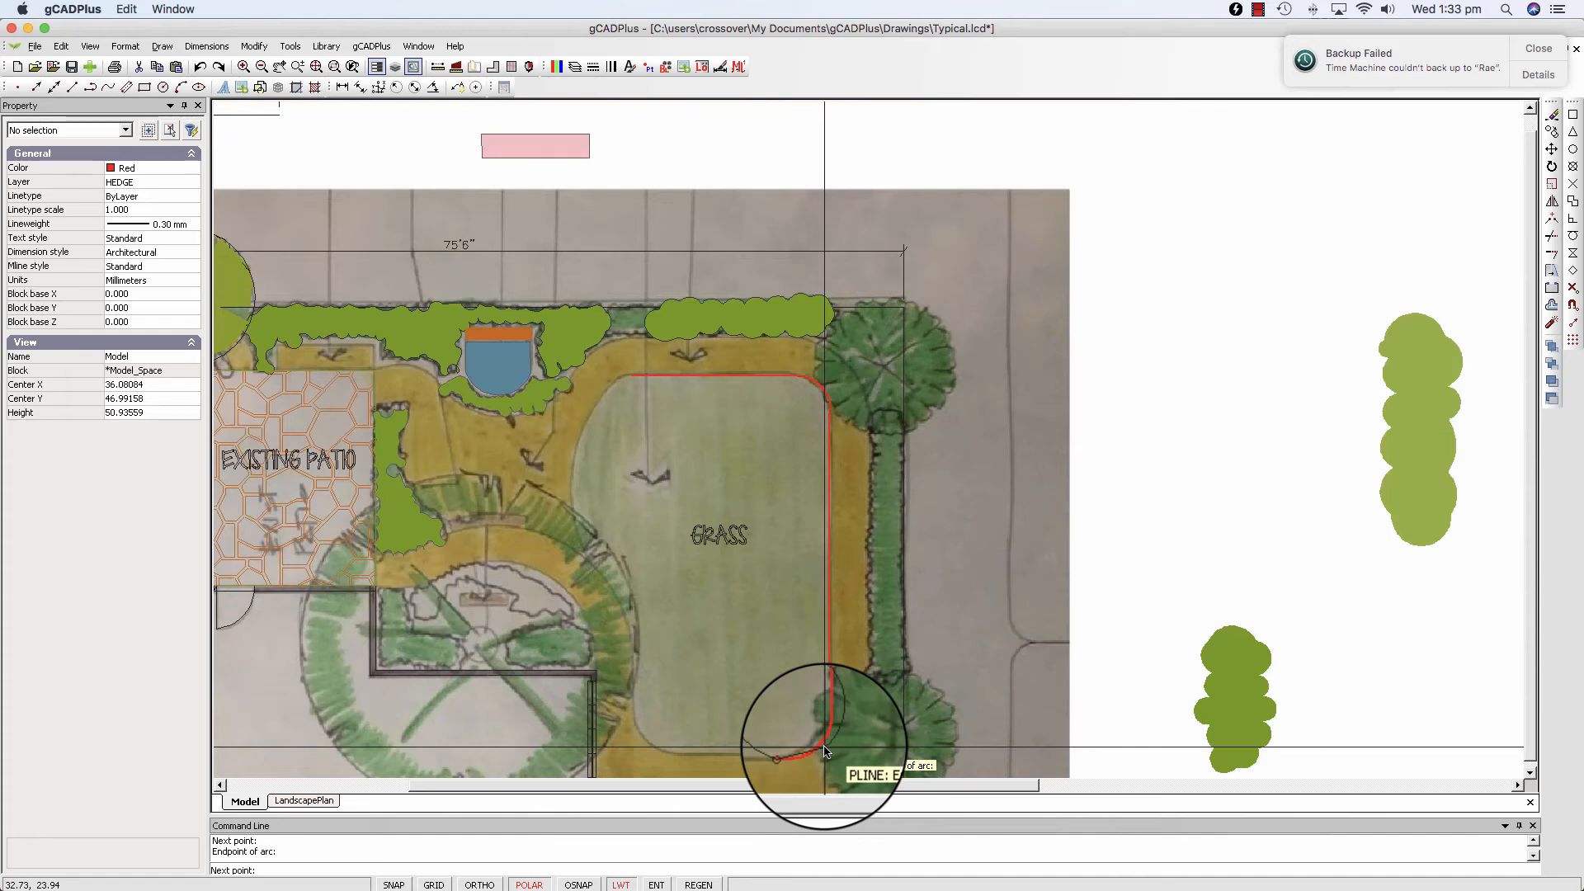
Step: Trace the bottom edge of the grass with a straight segment and round the lower-left corner with an arc
right_click(714, 749)
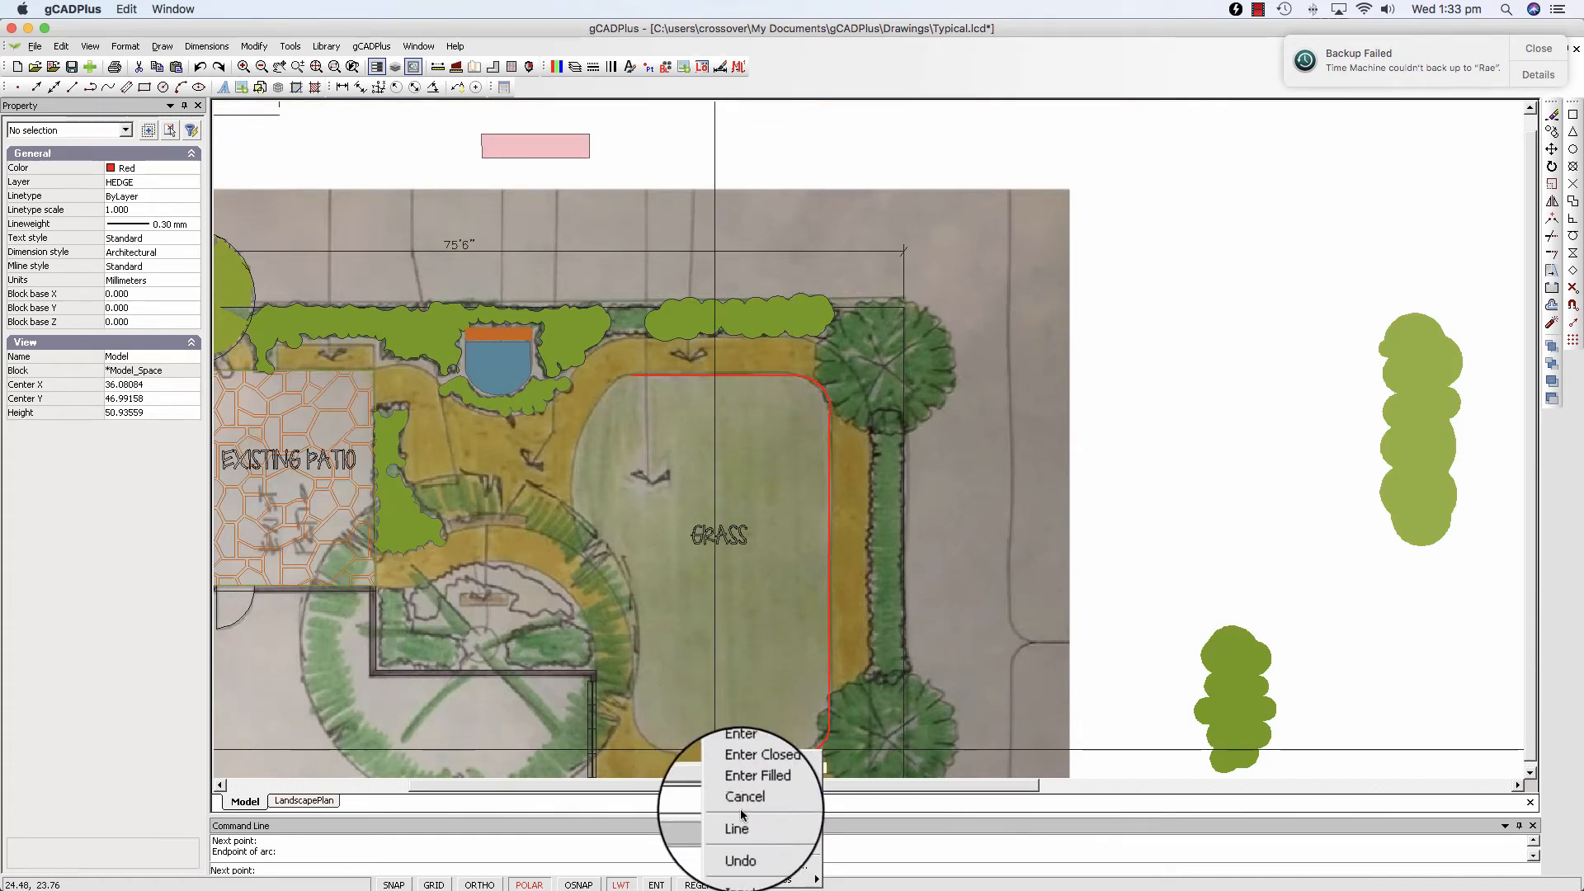
left_click(736, 828)
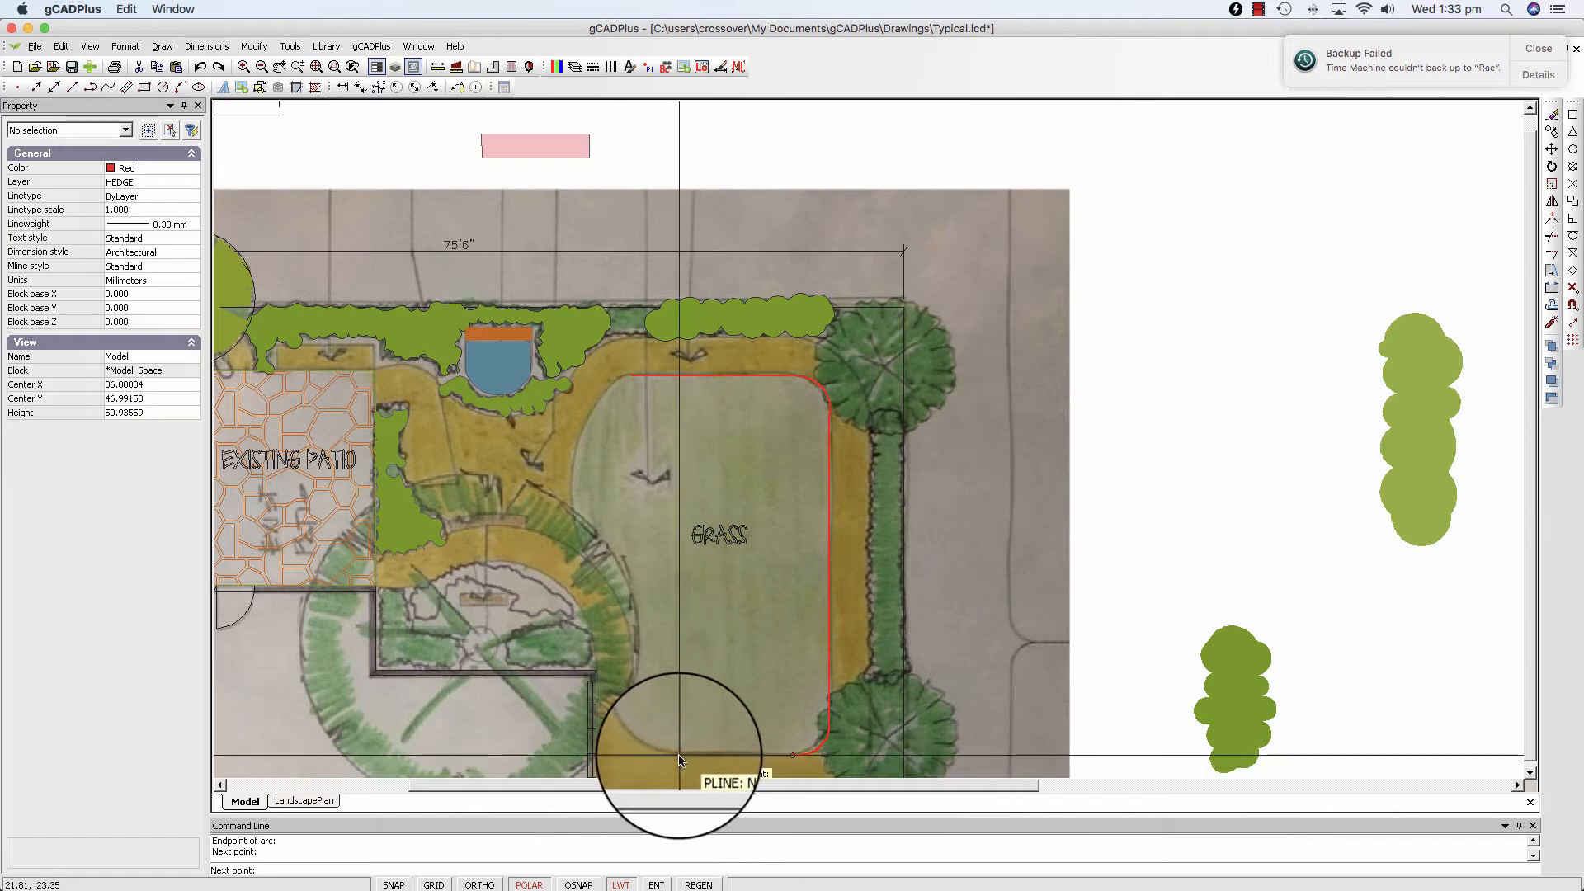
right_click(676, 756)
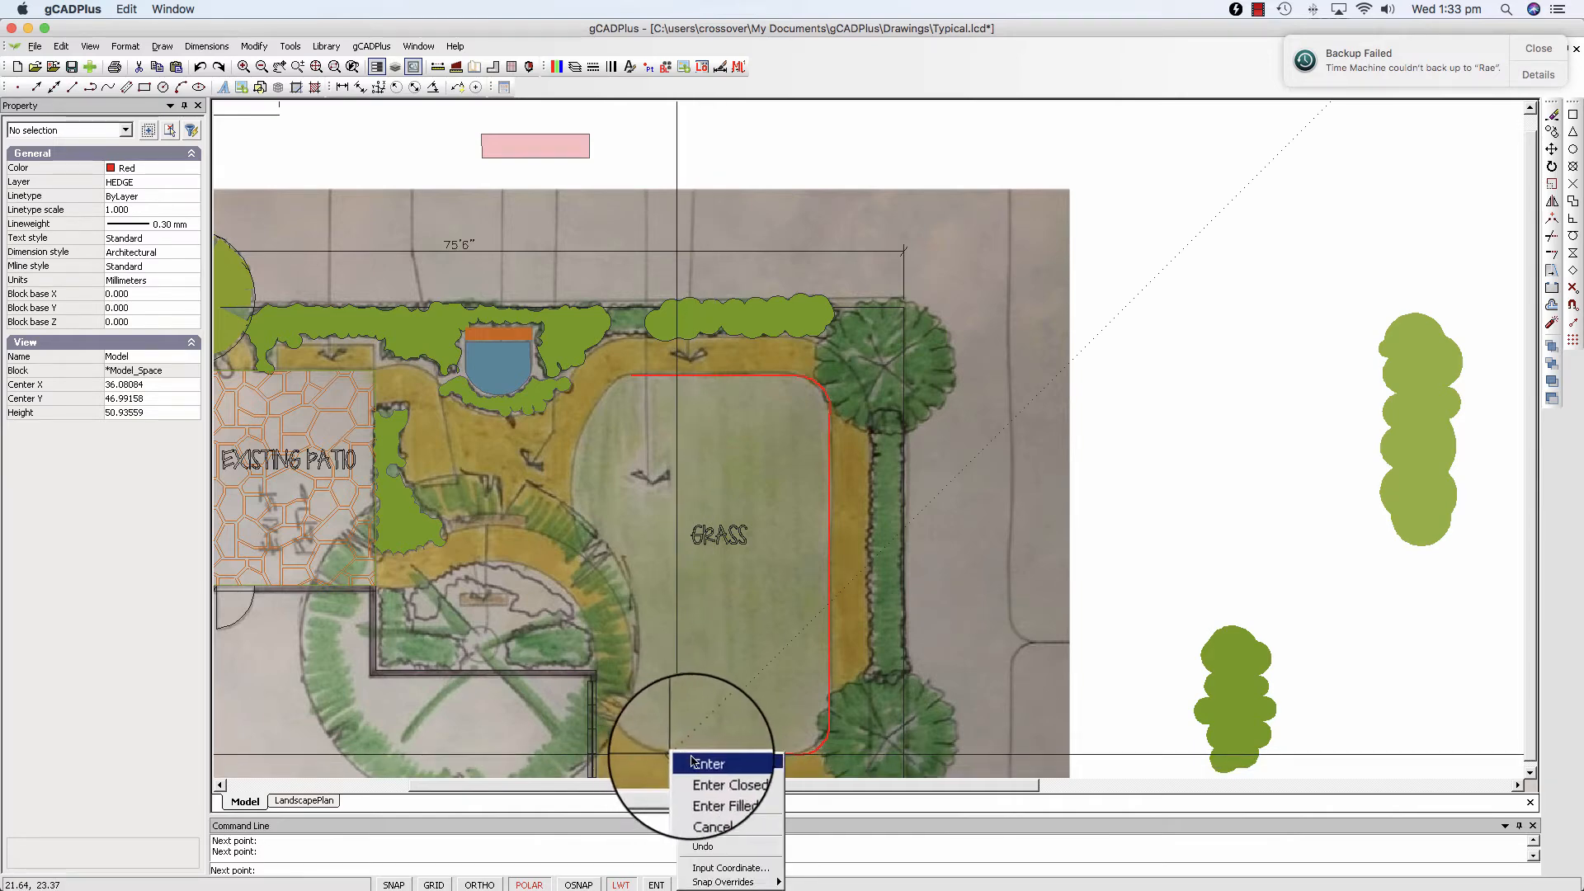
left_click(708, 820)
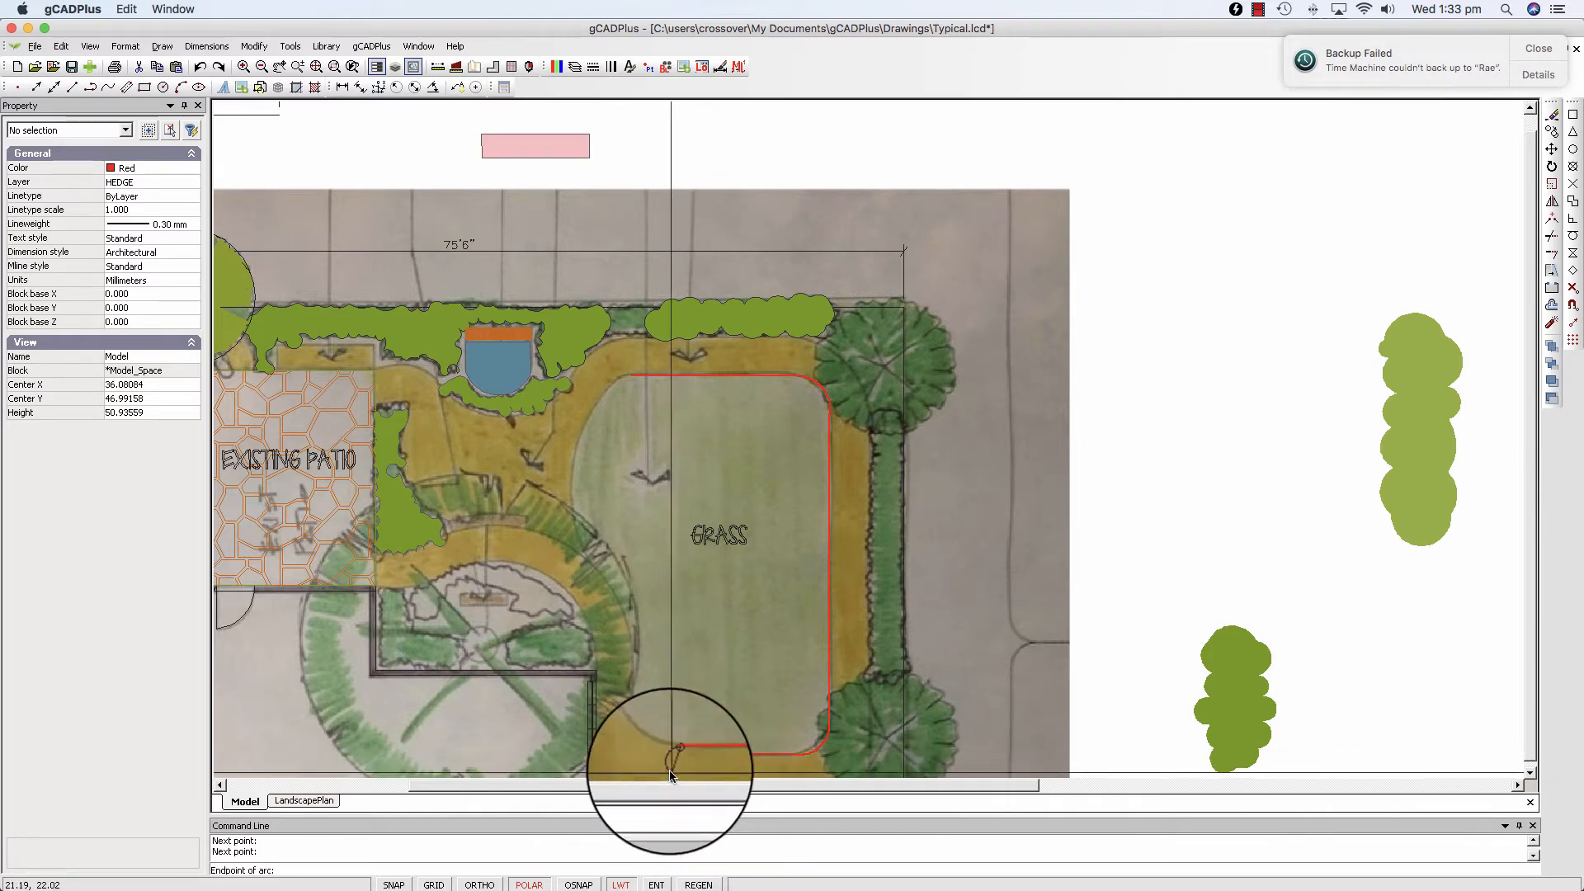
left_click(636, 704)
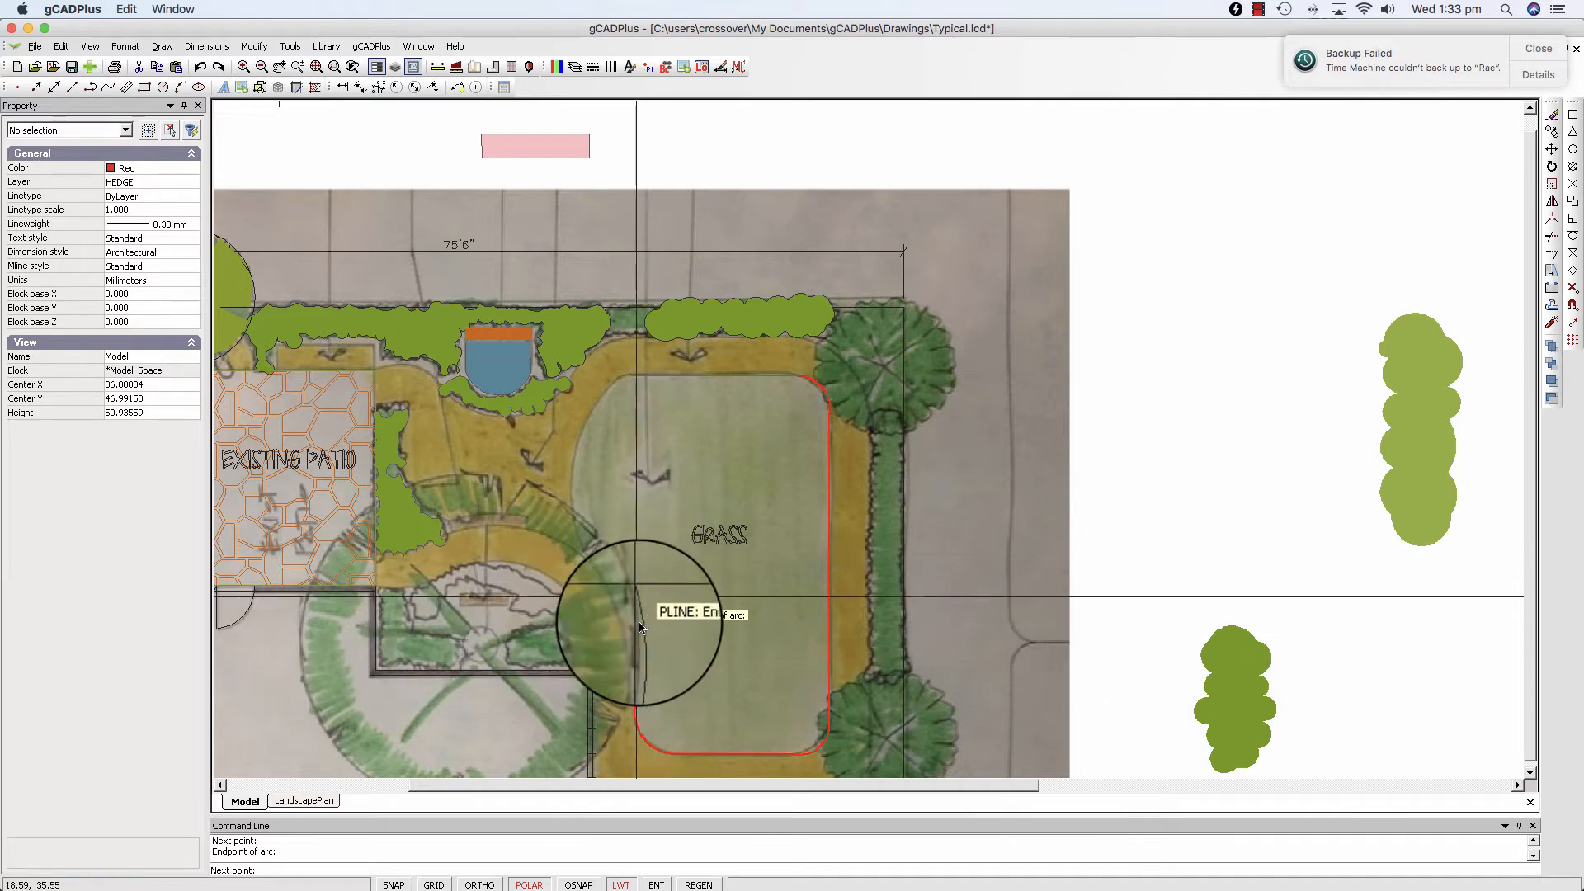
Step: Trace the curved left edge with arcs, using object snap to reach the start point, and finish the polyline as closed
left_click(590, 567)
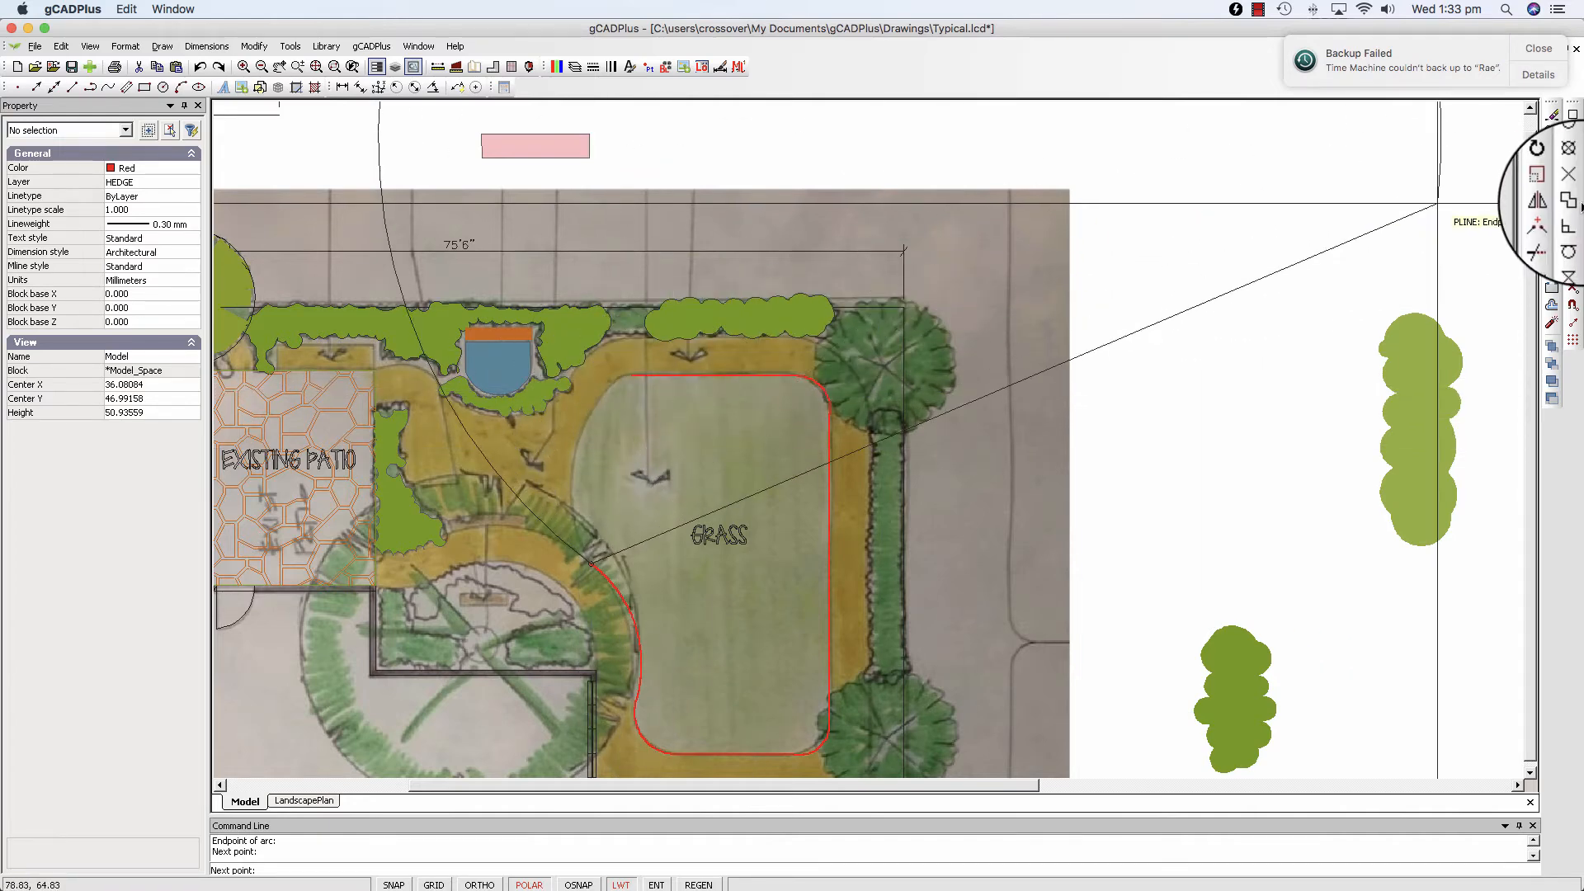
left_click(1573, 117)
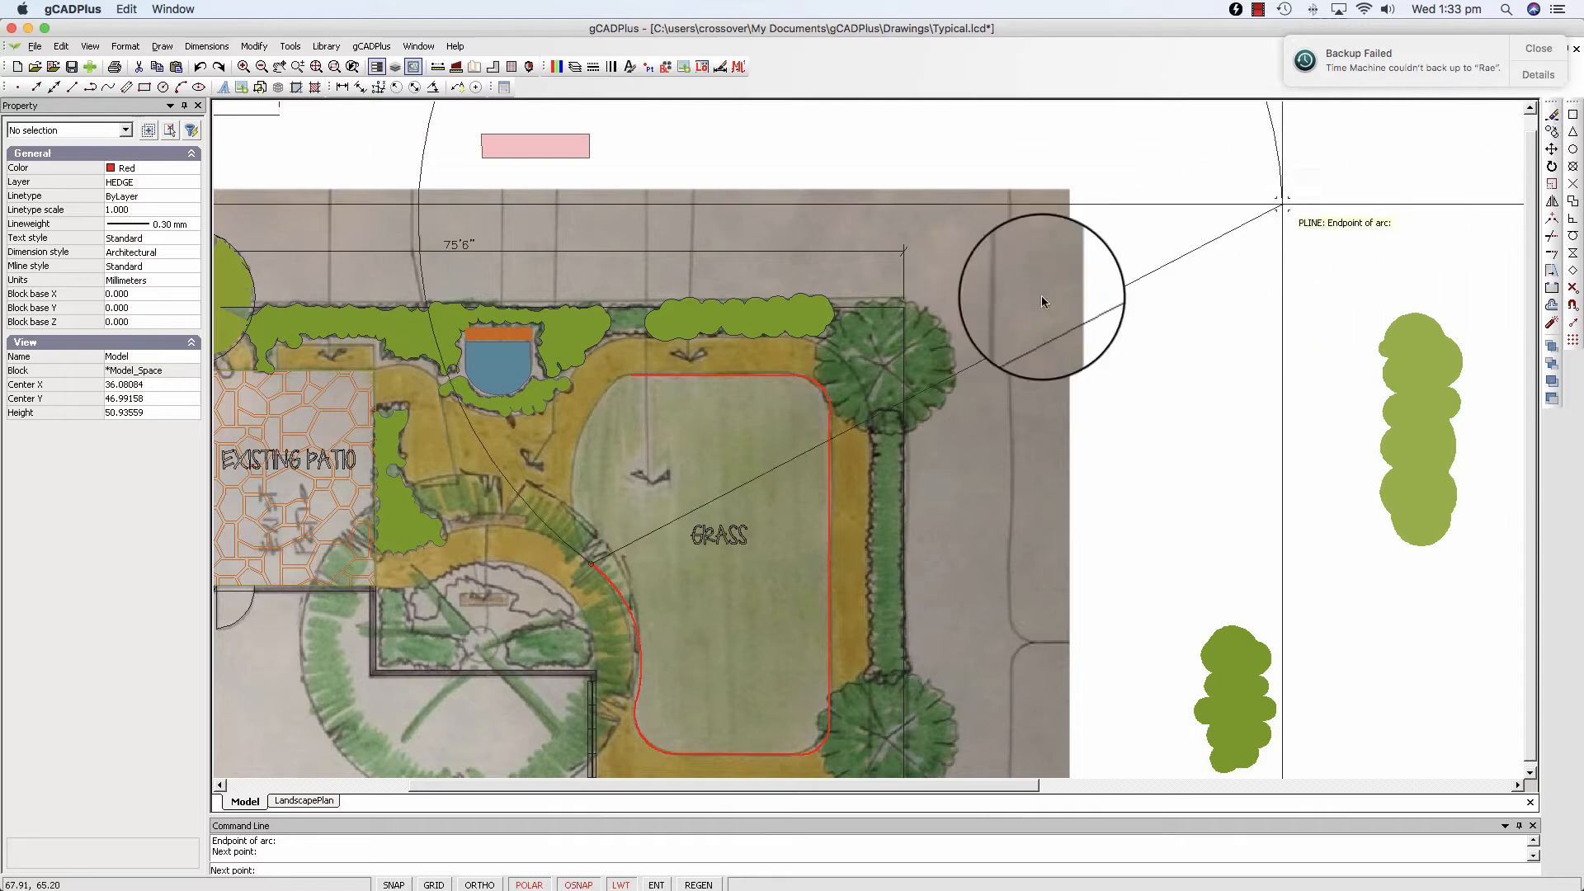
left_click(637, 375)
right_click(645, 406)
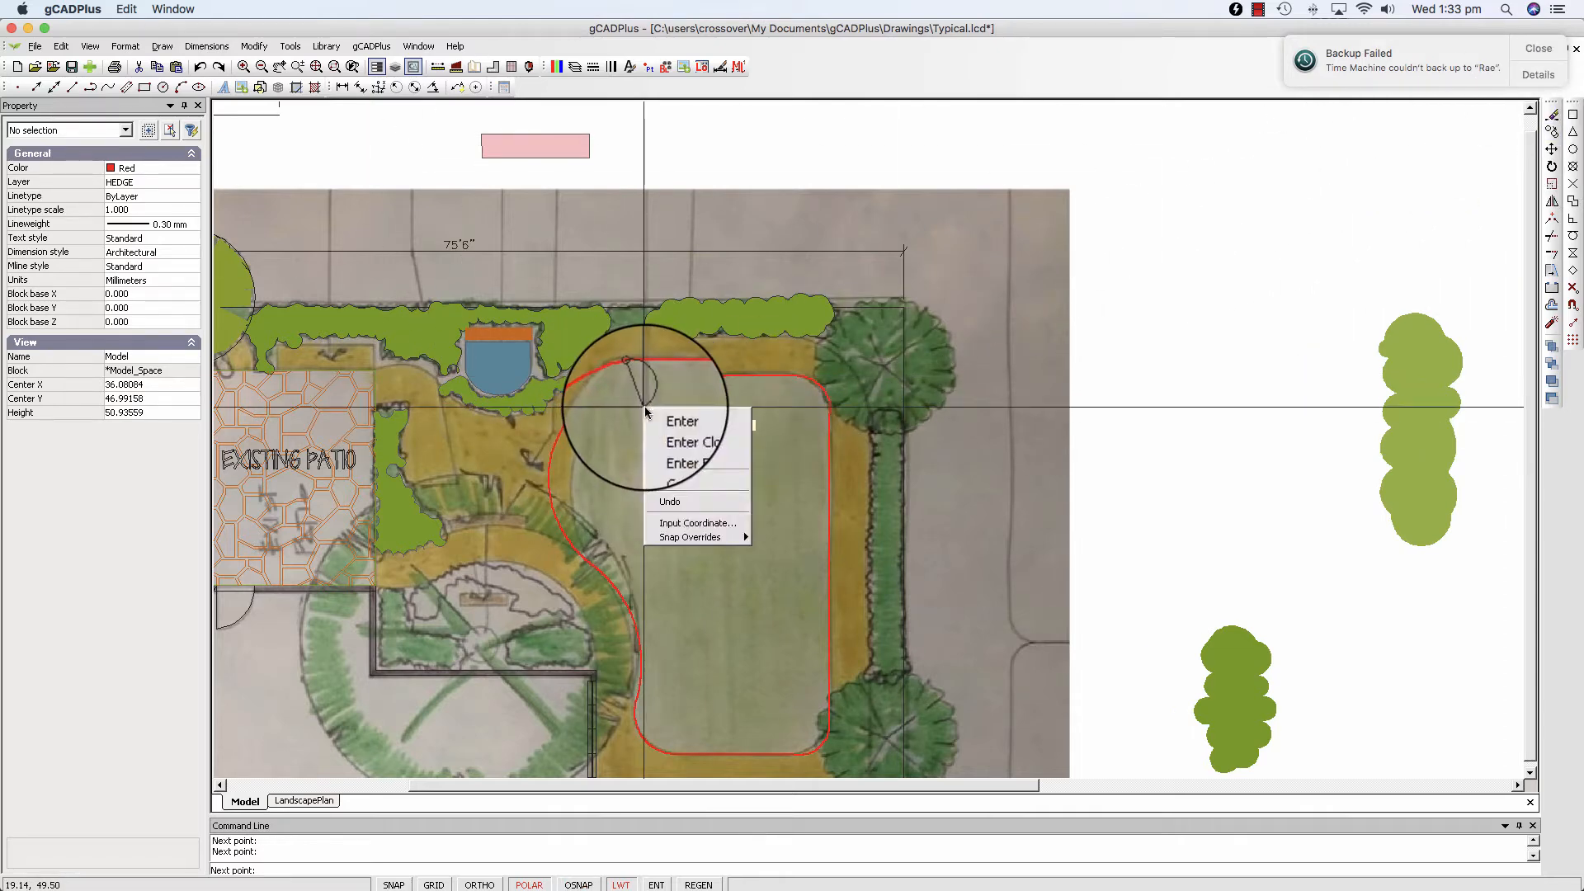
left_click(690, 432)
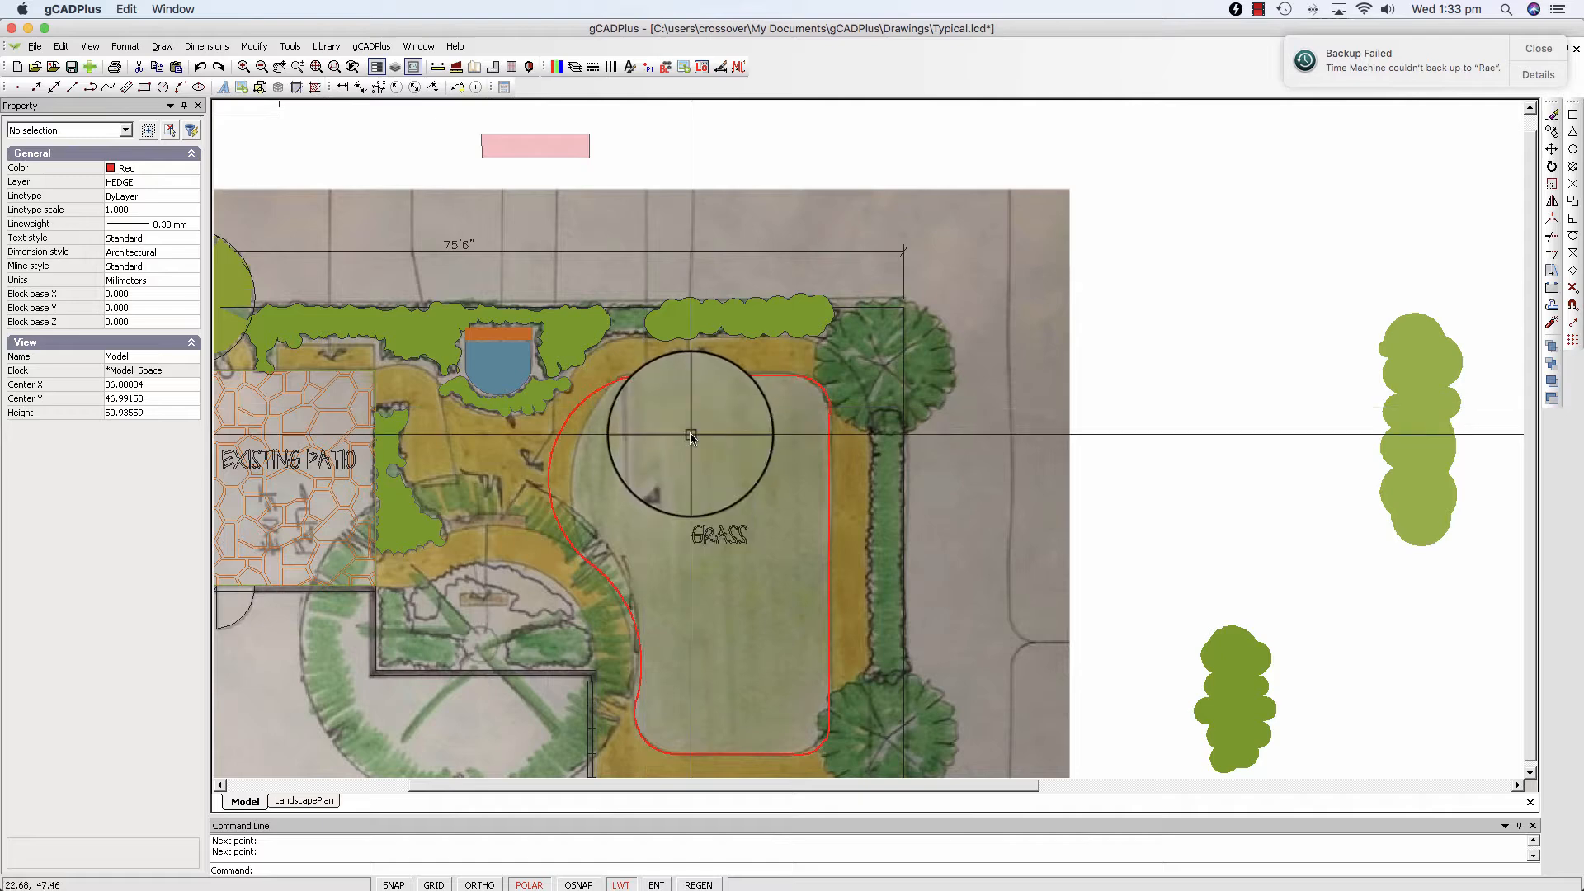
Step: Select the grass polyline and reshape its upper-left arc by moving the arc's midpoint onto the sketched edge
scroll(625, 491, "up", 1)
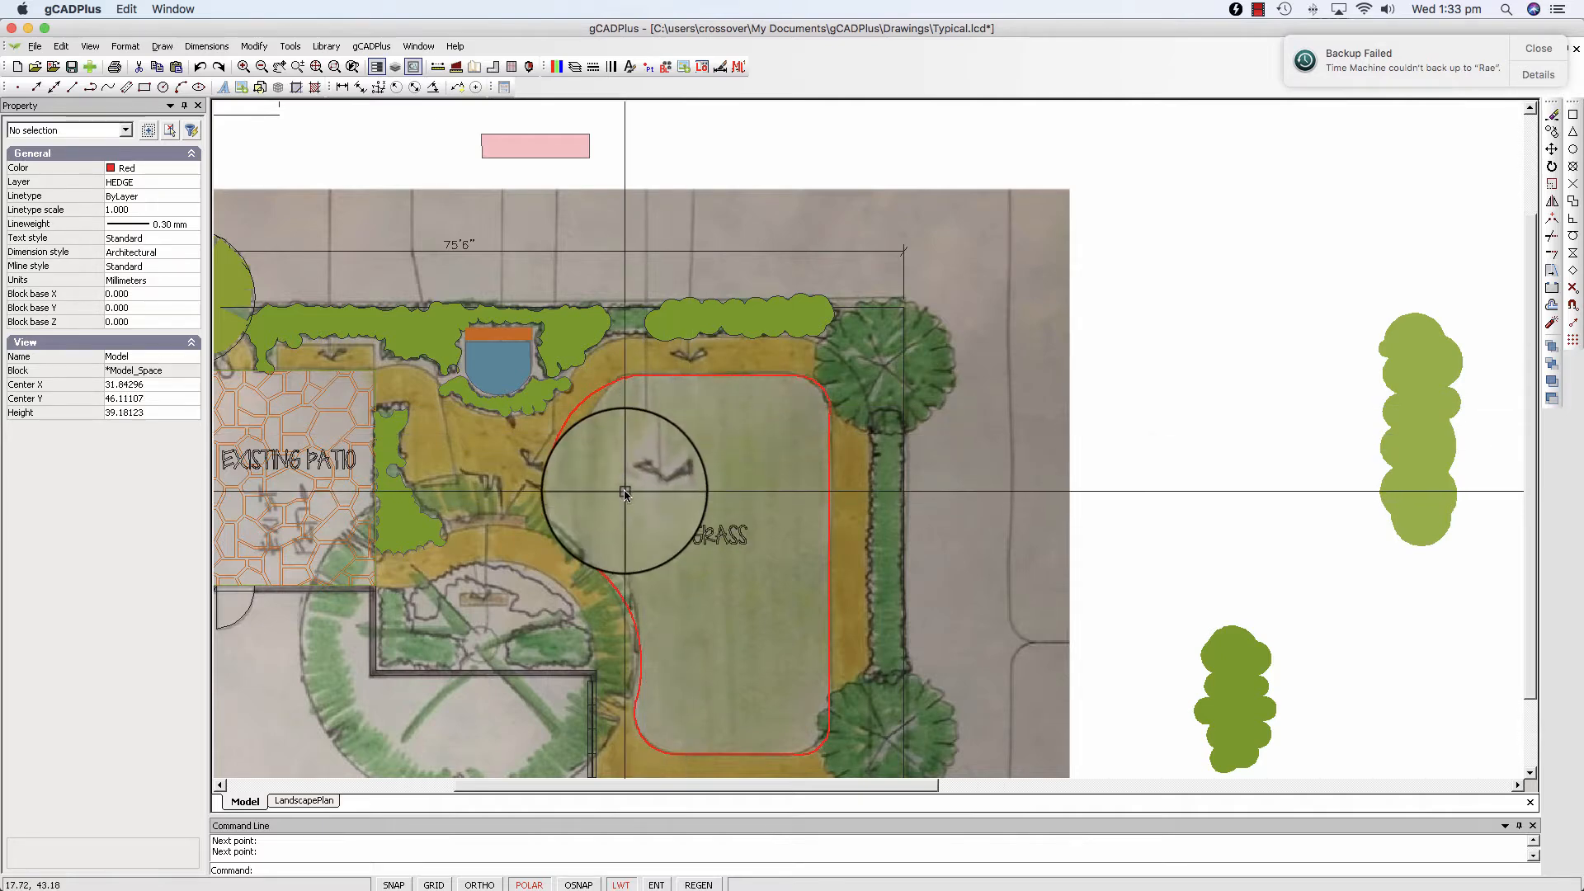
left_click(528, 464)
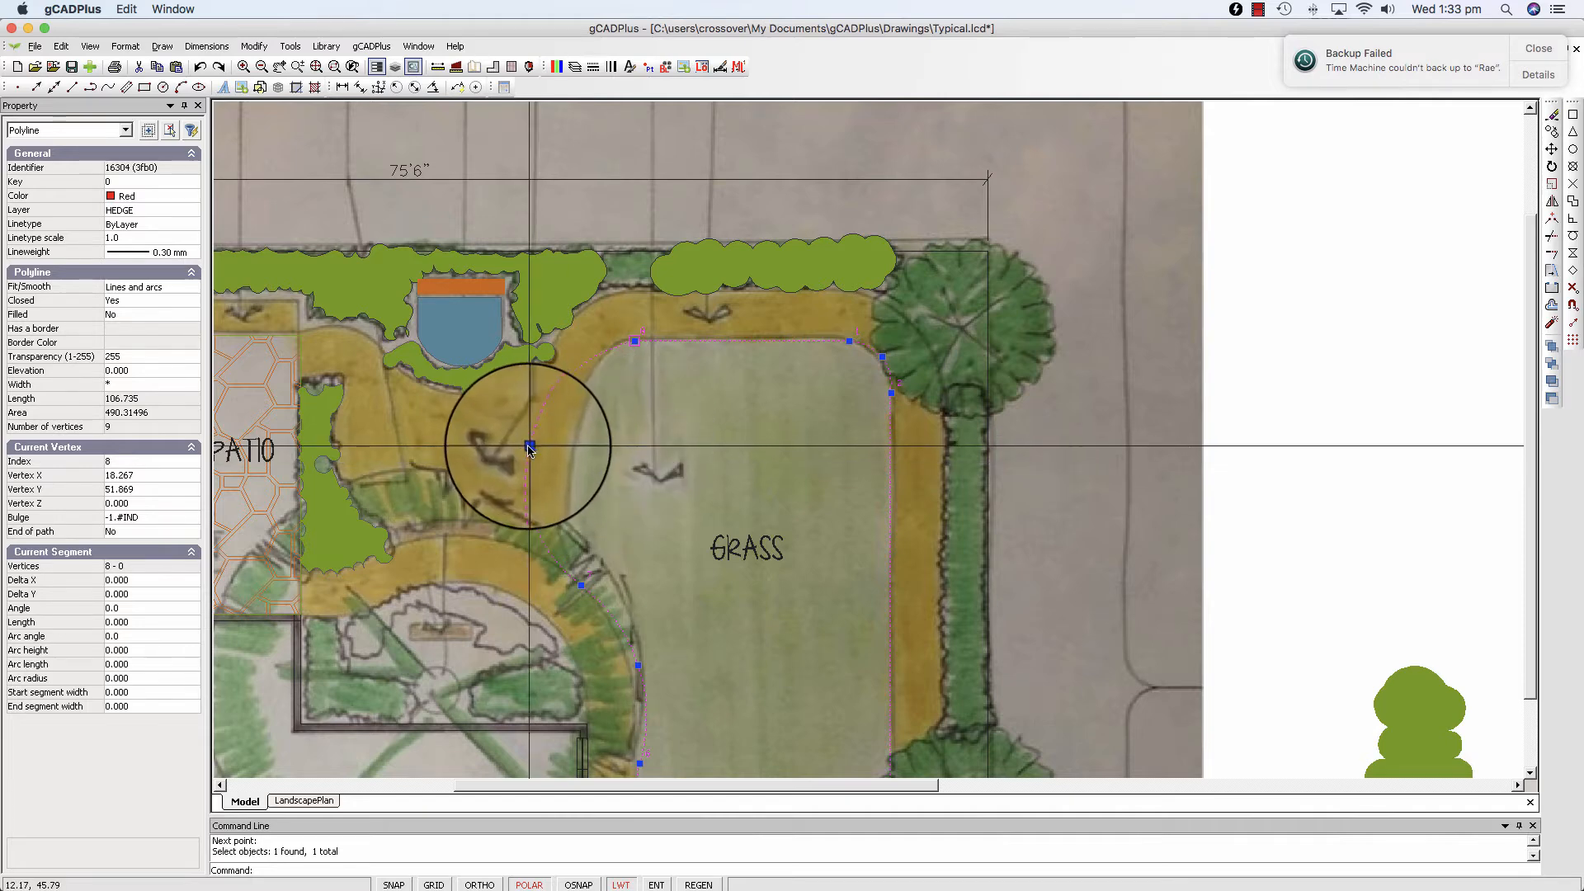
left_click(529, 445)
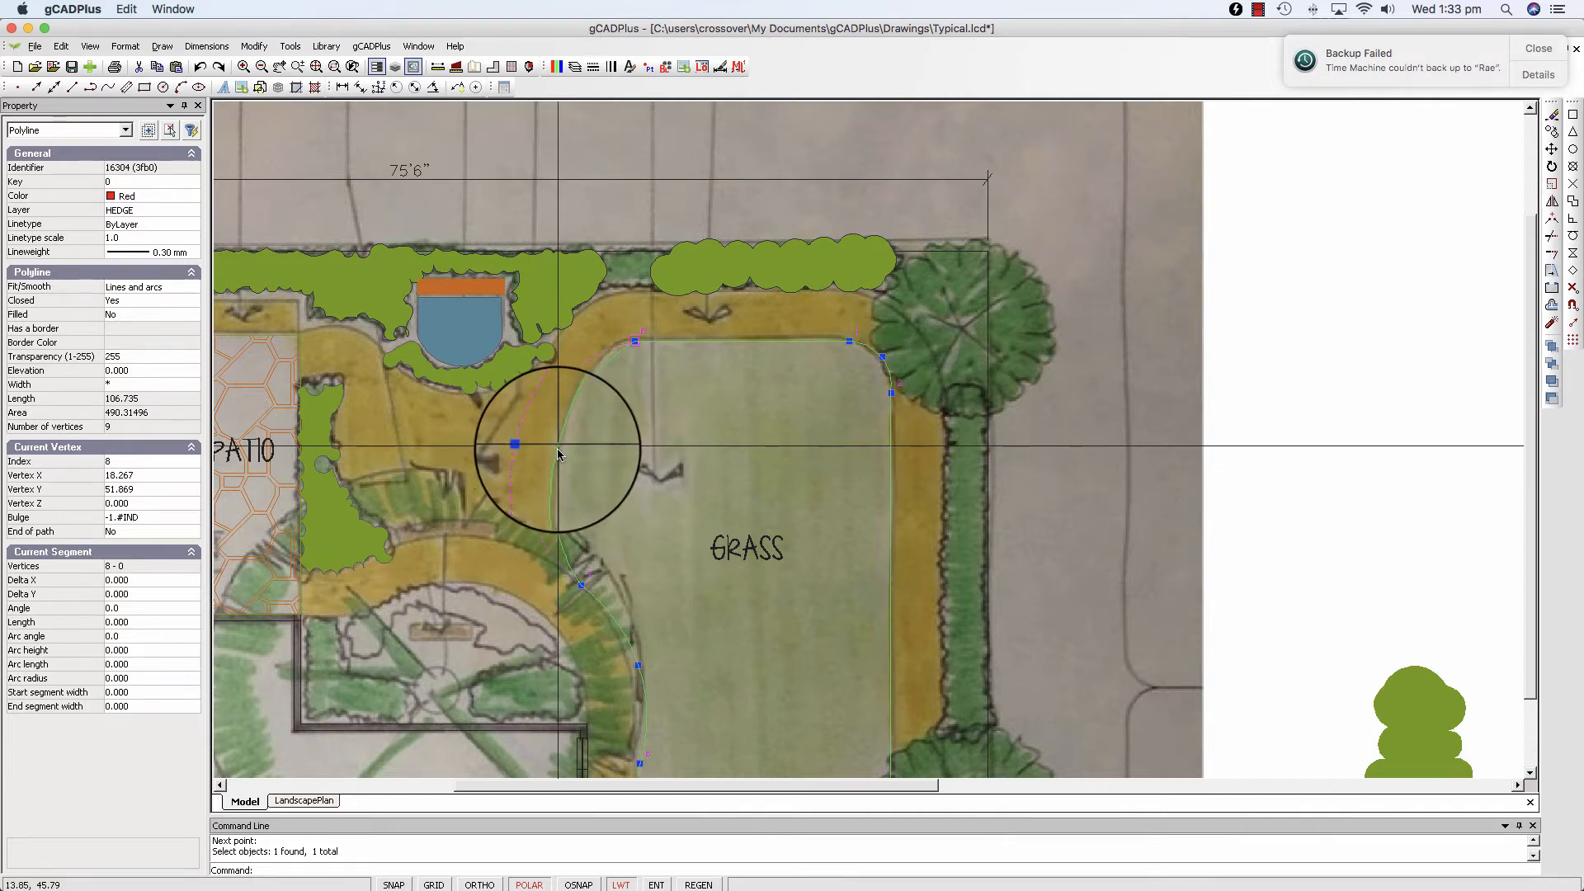
left_click(557, 452)
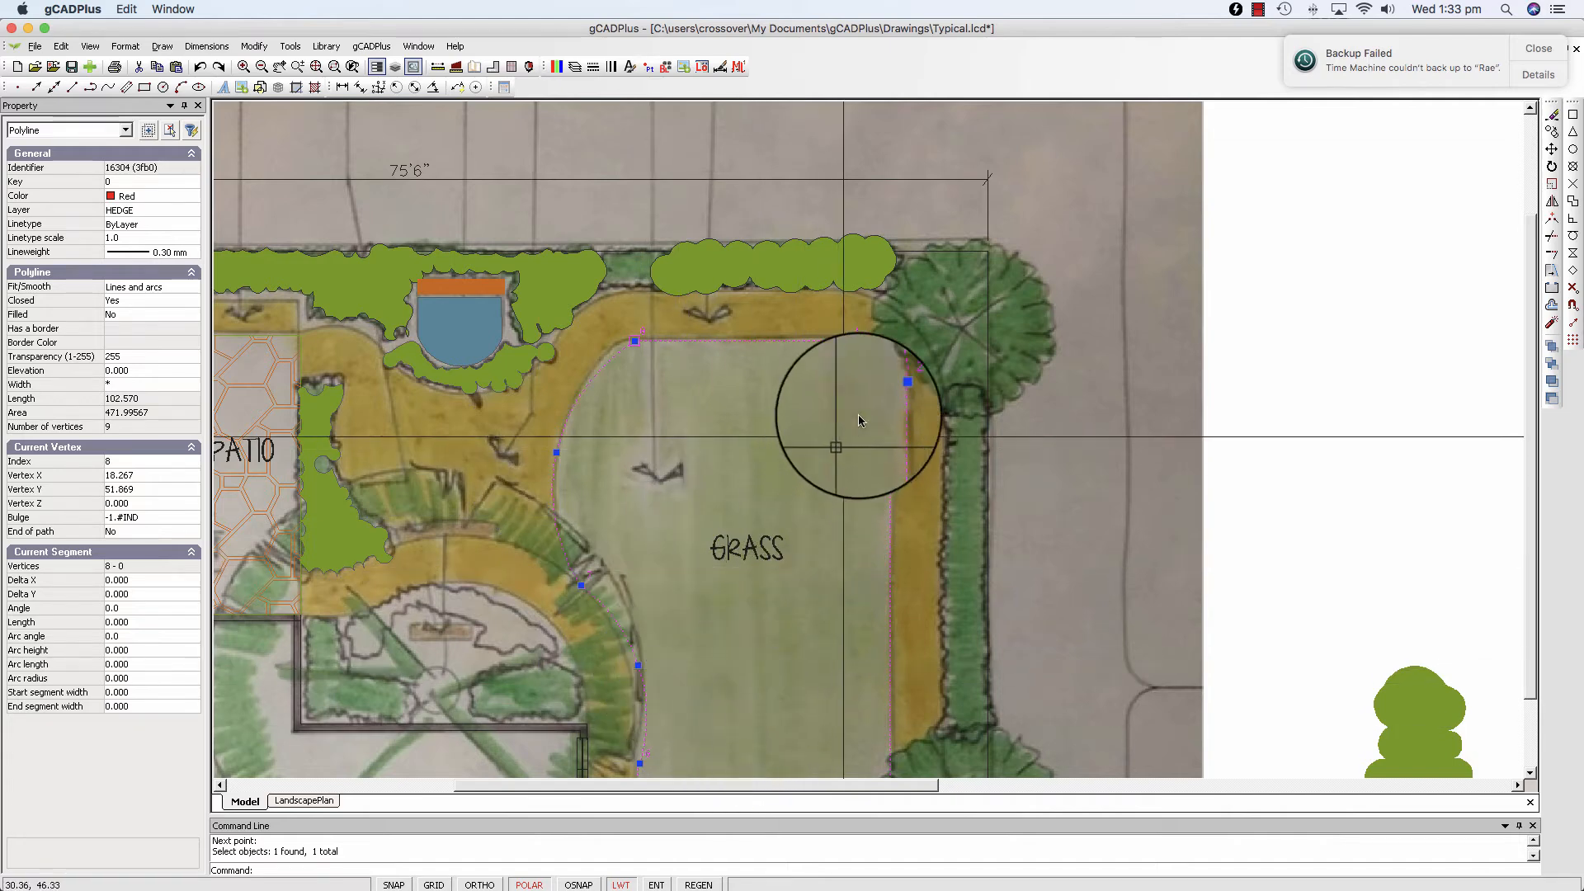
Step: Pull the midpoint of the upper-right corner arc slightly inward to match the sketched grass edge
scroll(878, 393, "up", 3)
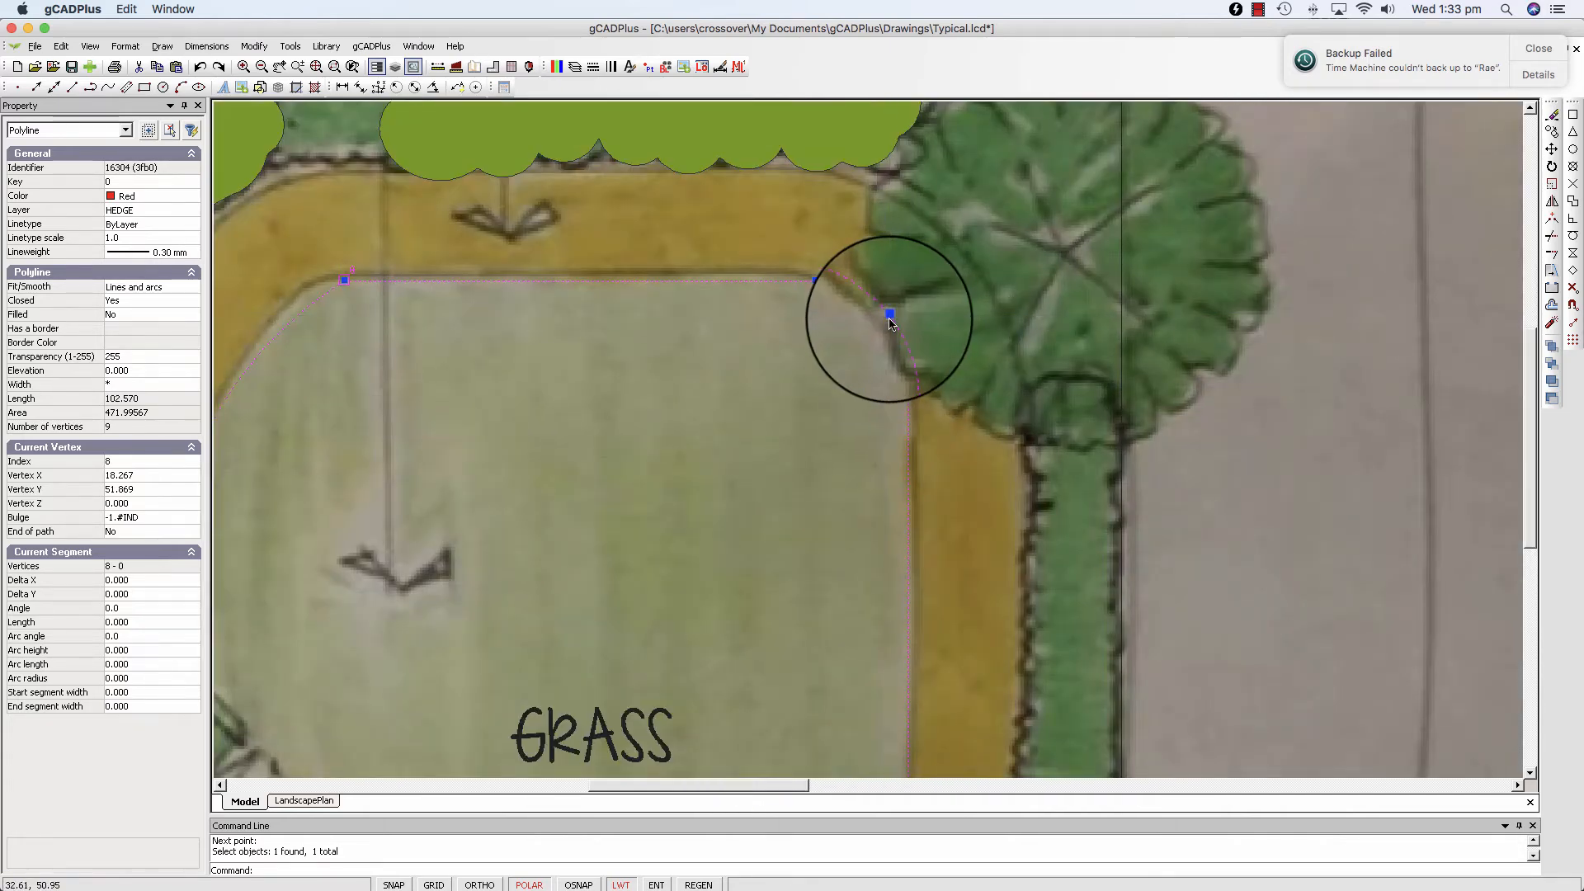
left_click(889, 315)
left_click(880, 321)
scroll(704, 483, "down", 1)
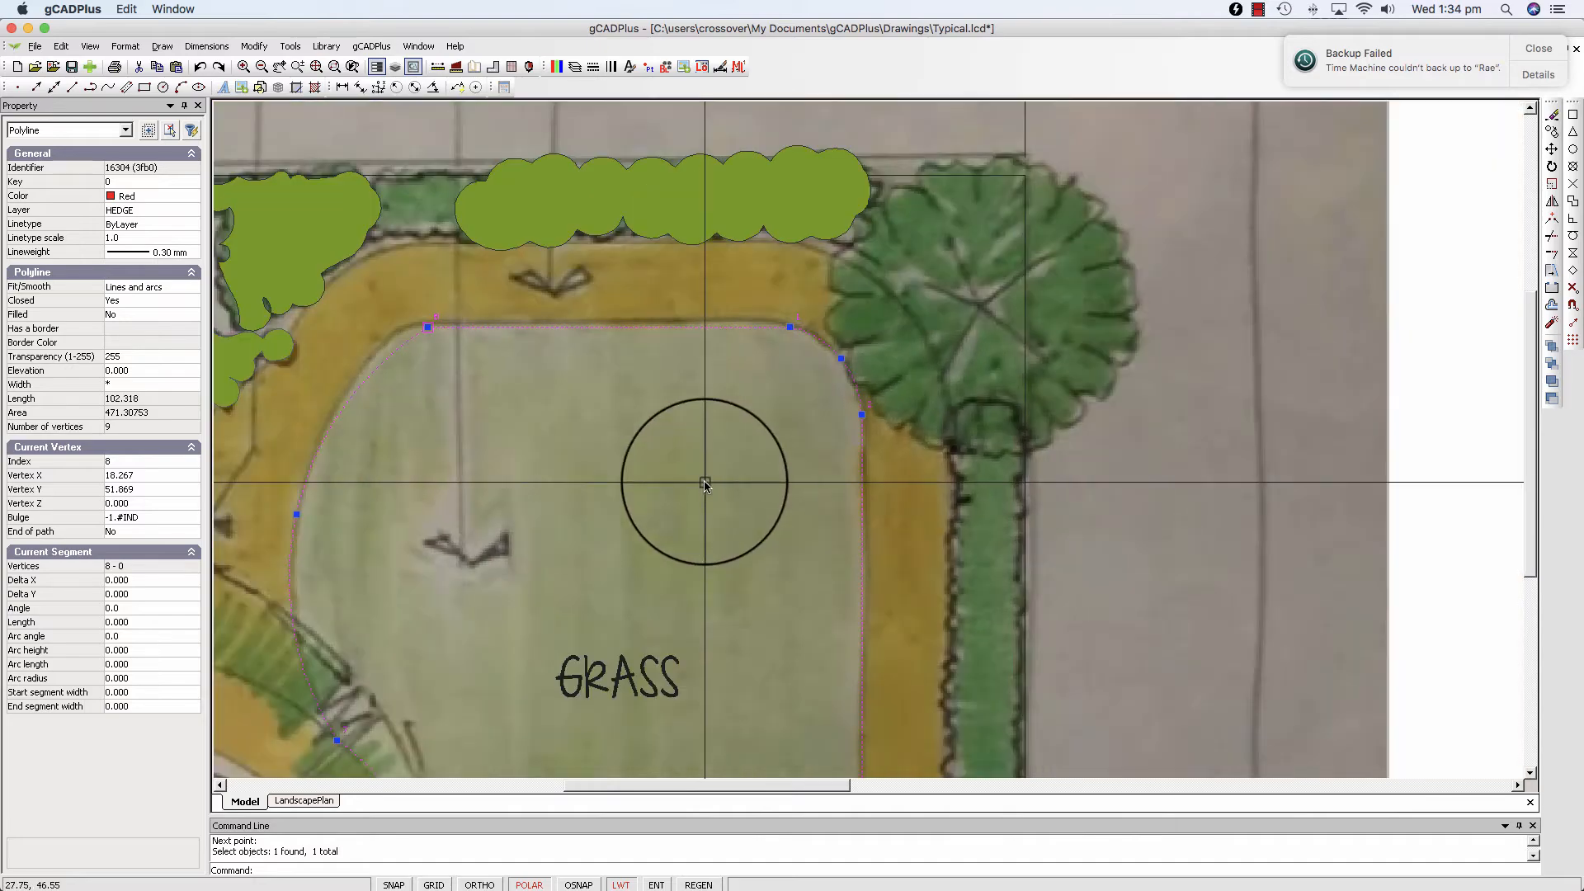
Step: Adjust the midpoint of the lower-right corner arc so the outline follows the sketched grass corner
scroll(704, 483, "down", 2)
middle_click_drag(707, 676, 693, 379)
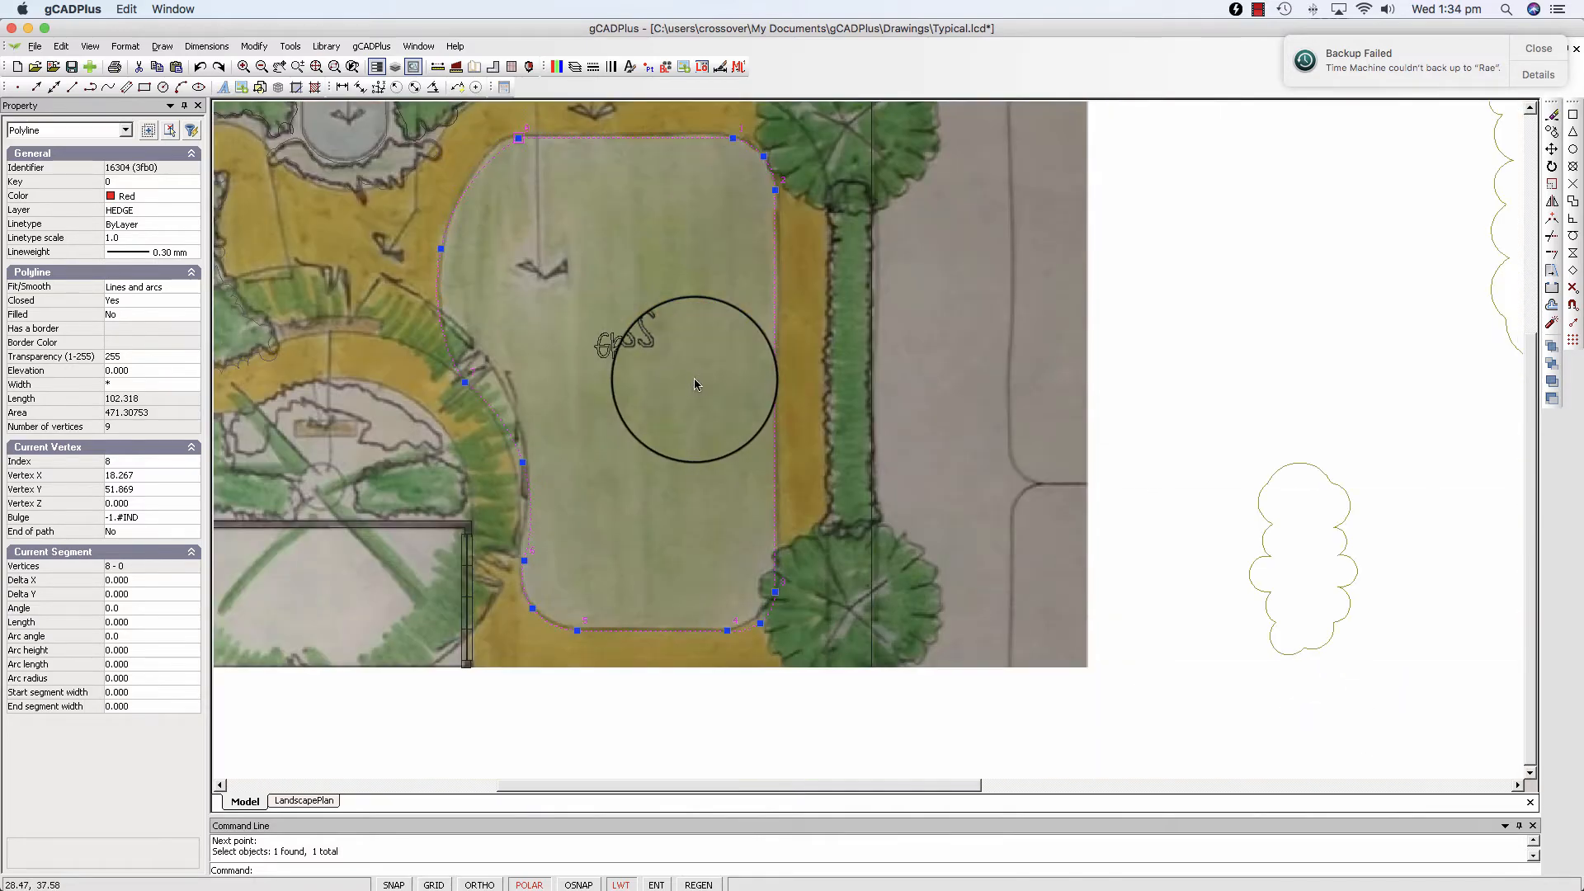
scroll(718, 577, "up", 2)
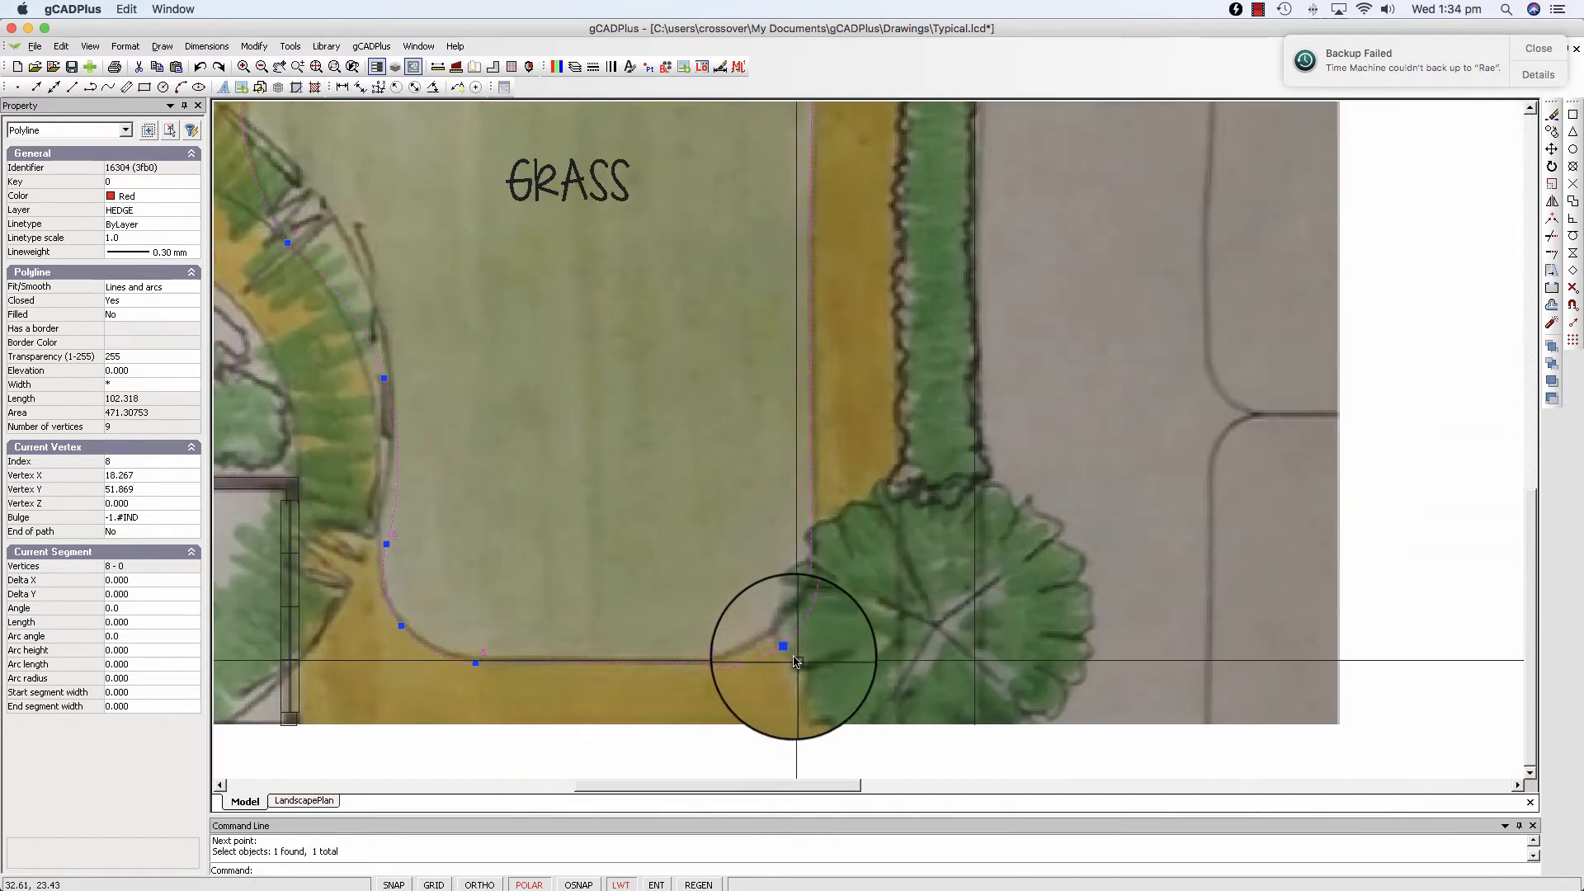
left_click(783, 648)
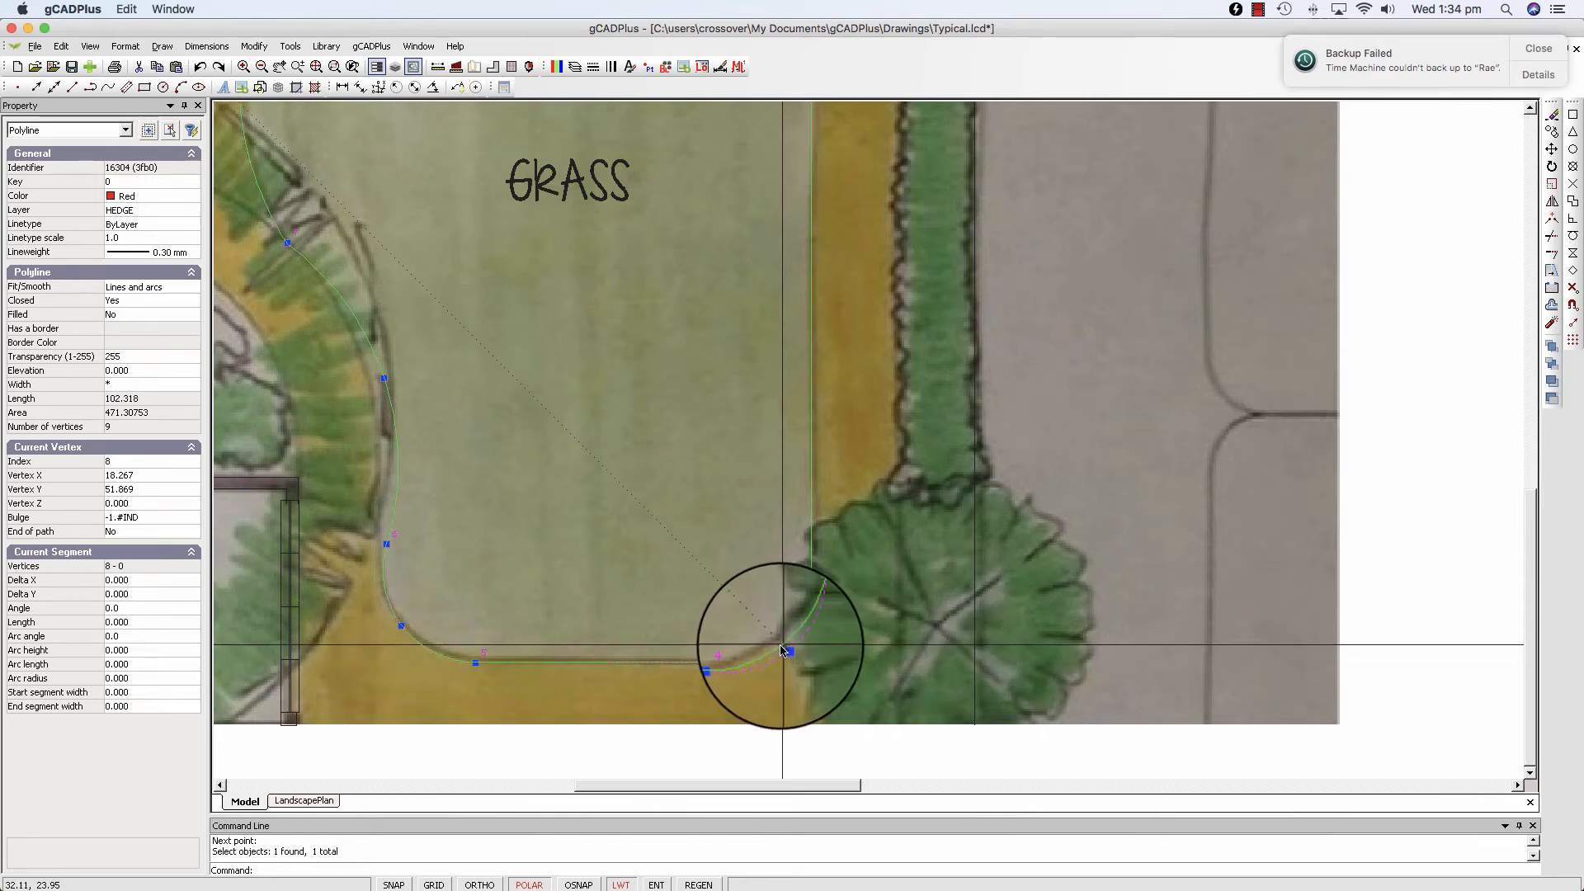
left_click(782, 650)
scroll(692, 495, "down", 2)
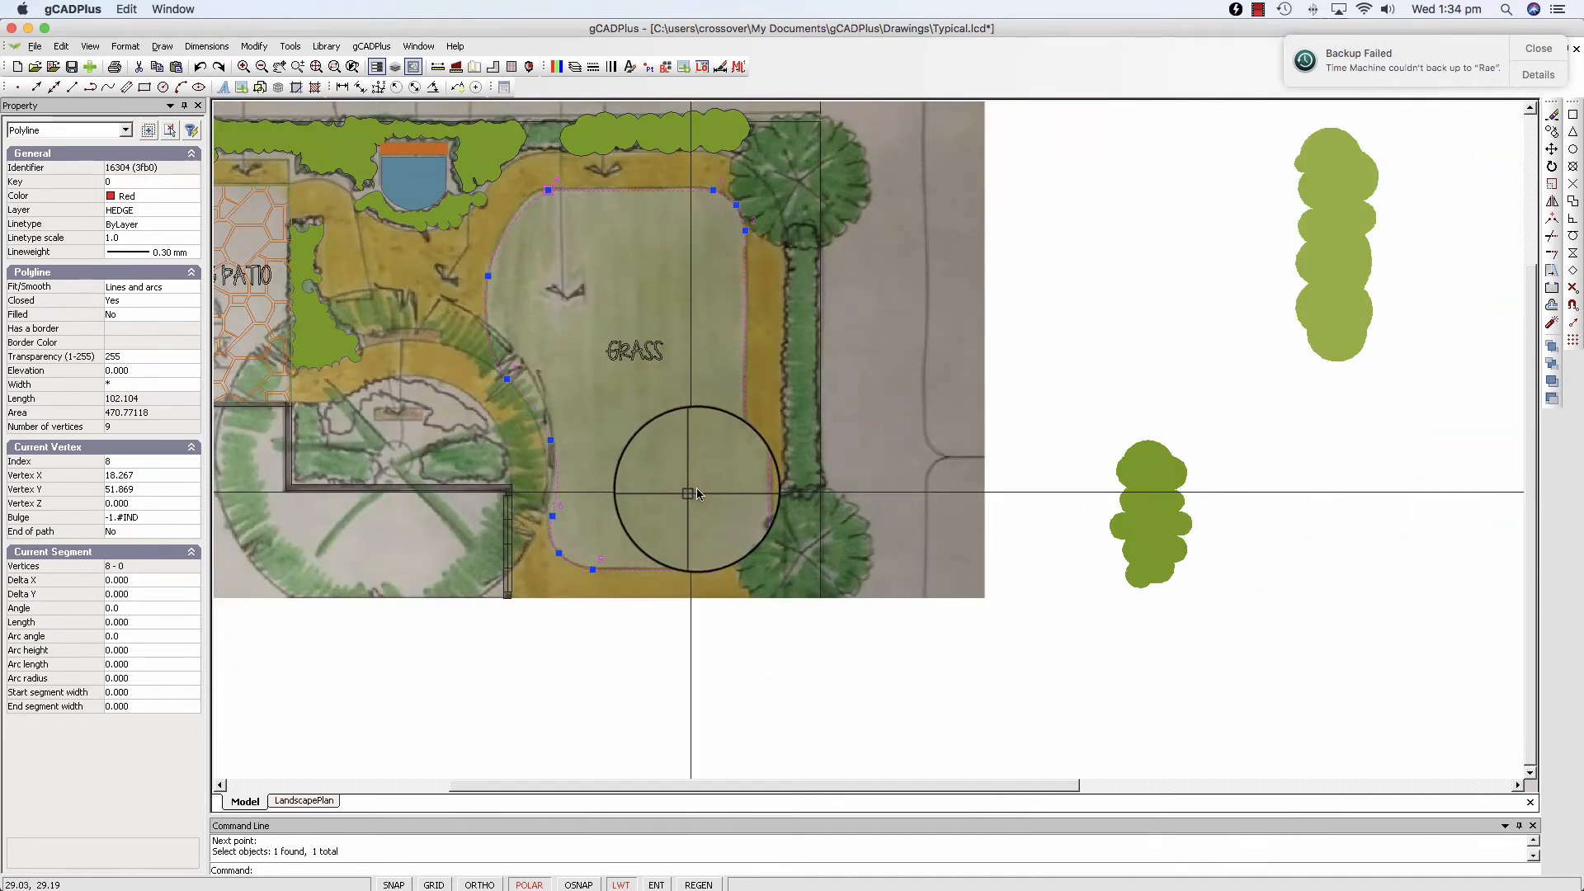
Step: Deselect the grass polyline and inspect the properties of the two green hedge shapes beside the plan, including their transparency
right_click(1119, 292)
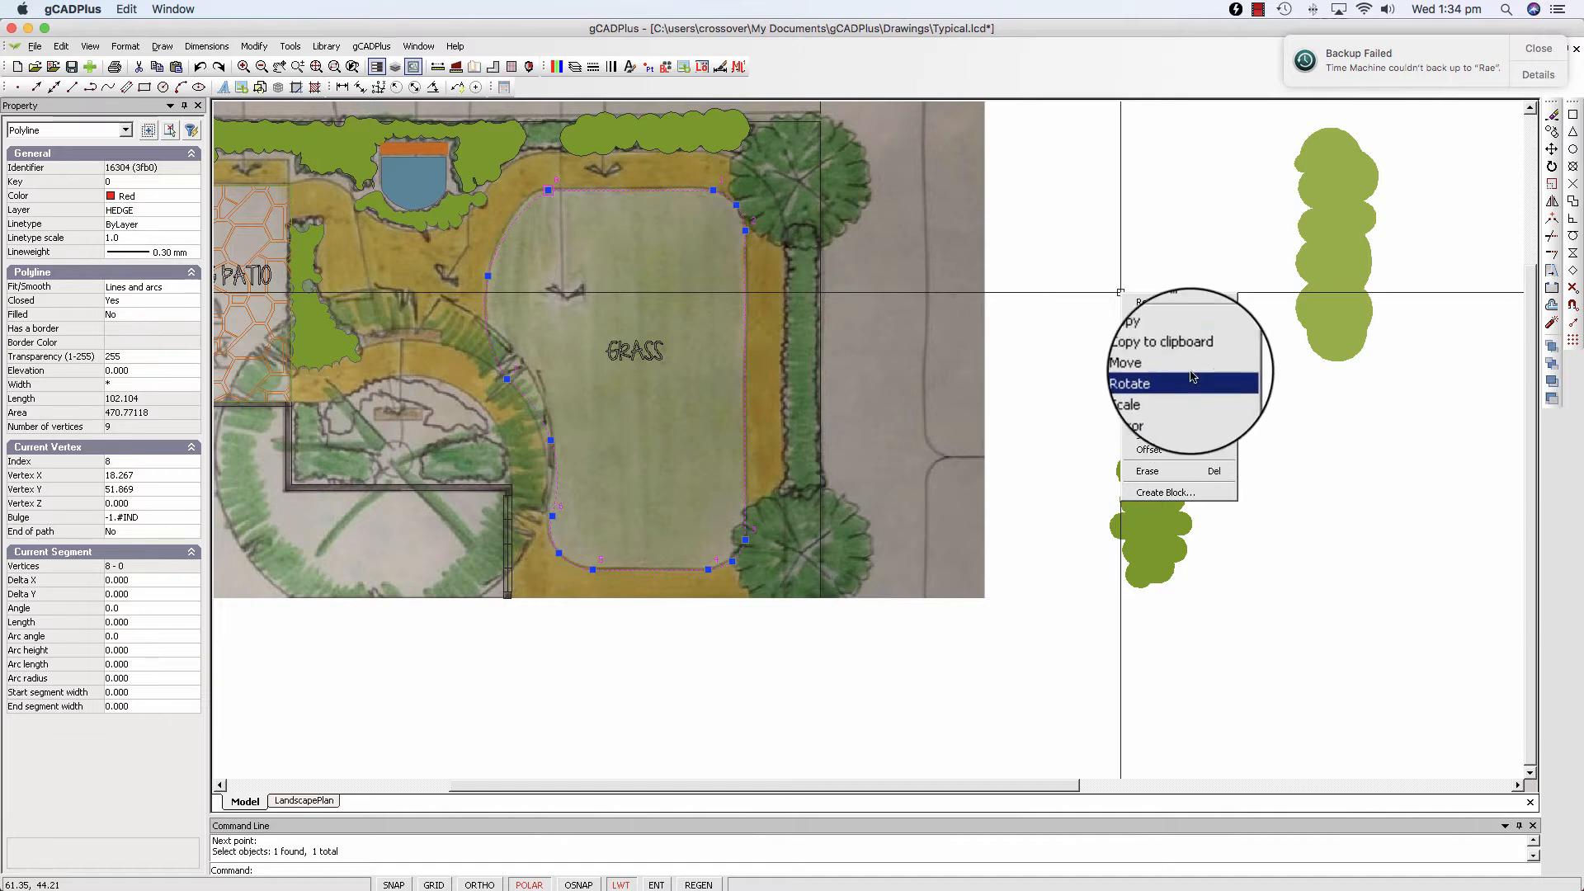
left_click(1162, 320)
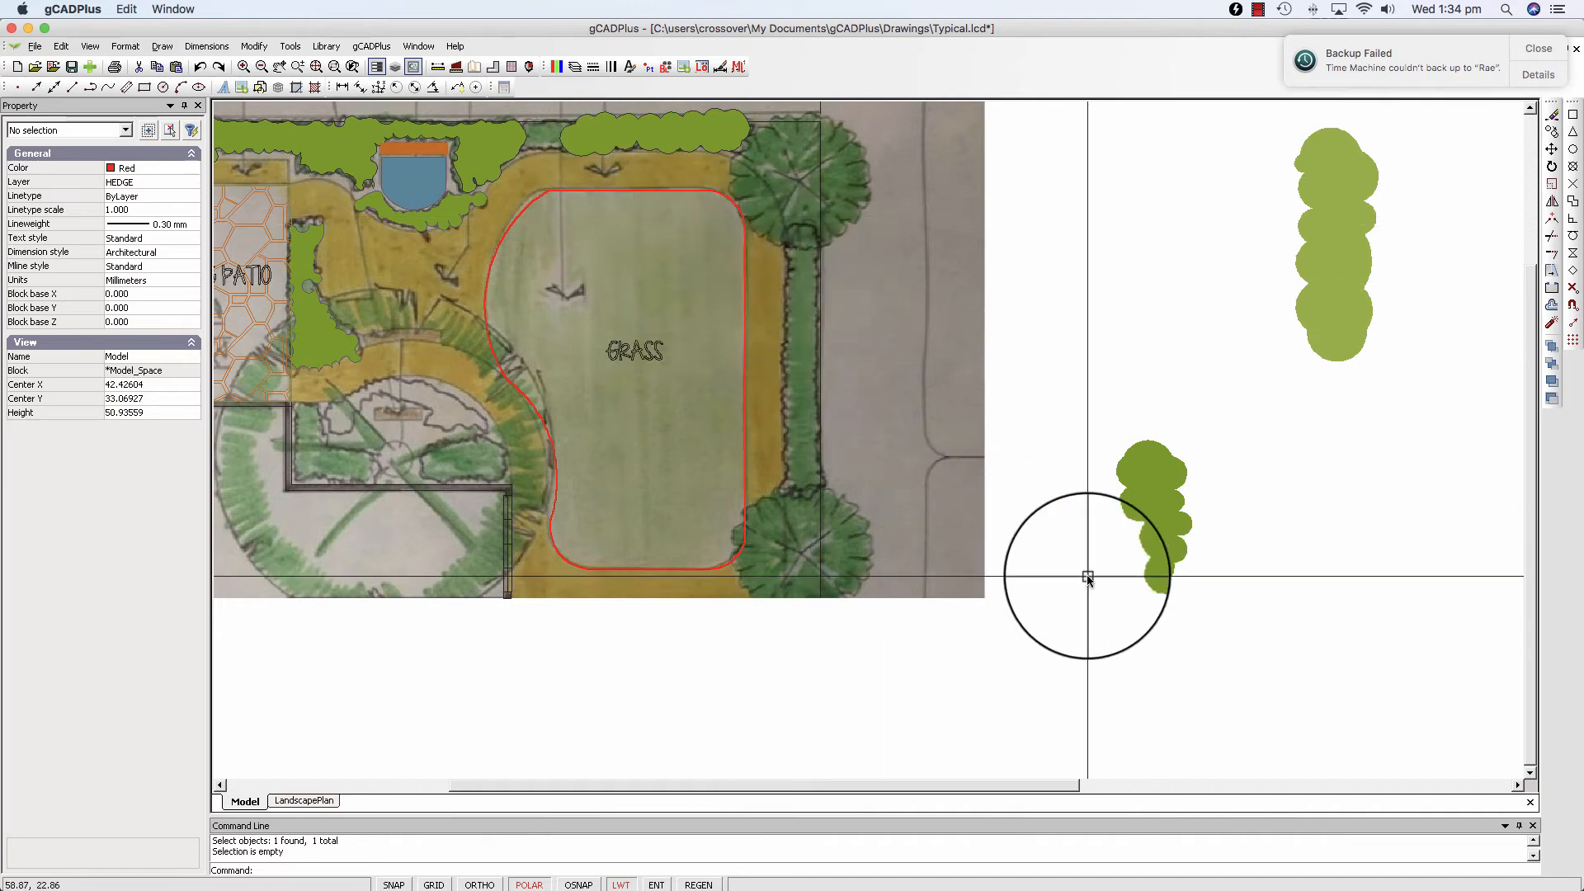
left_click(1152, 573)
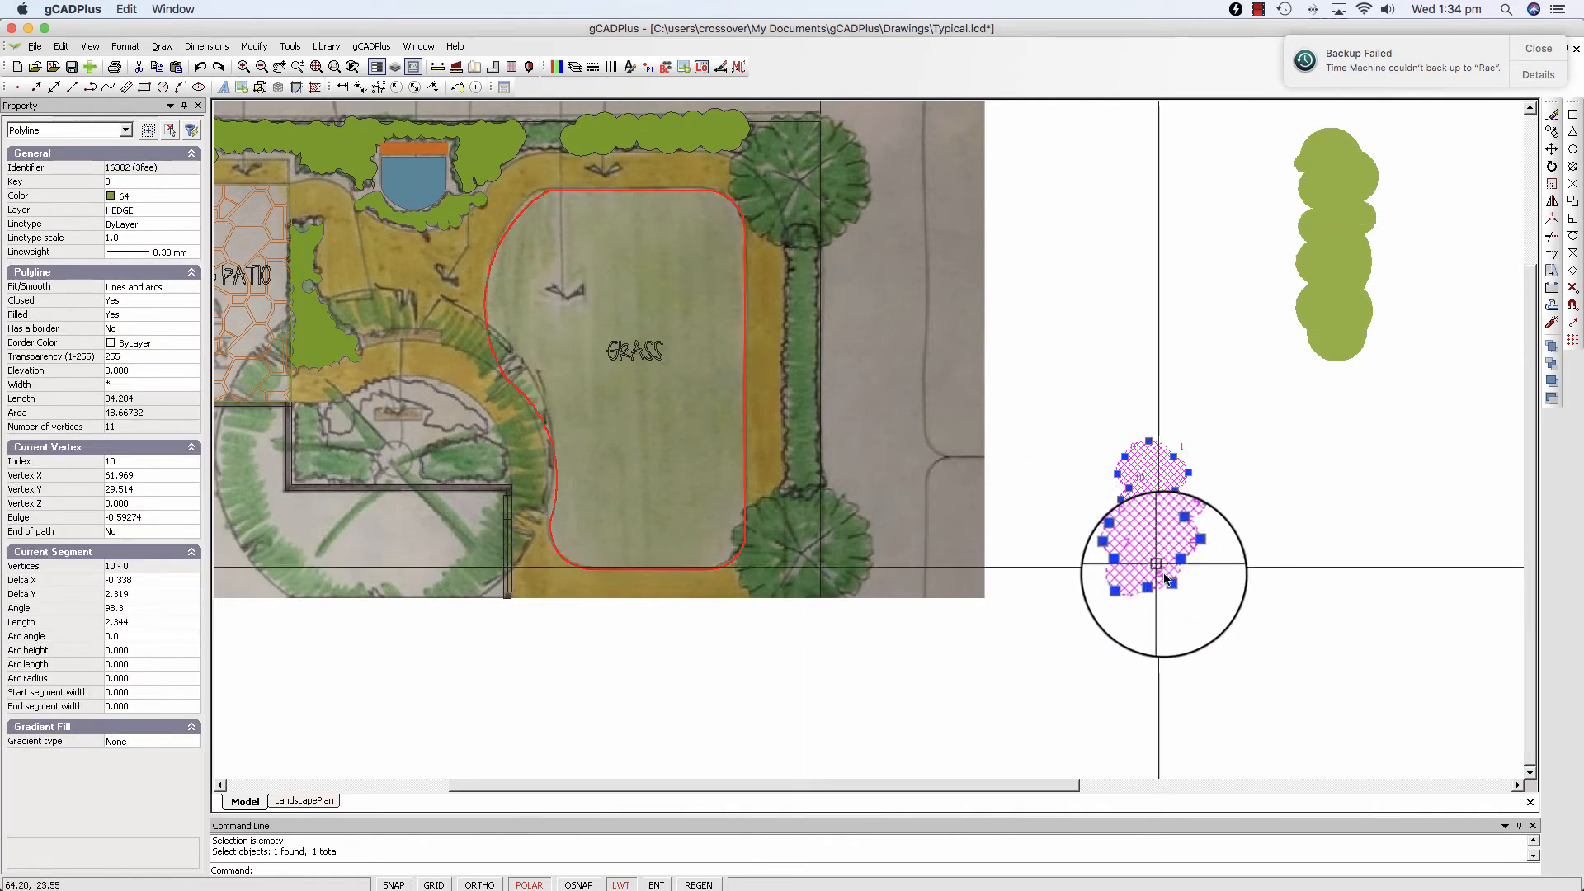
key("Escape")
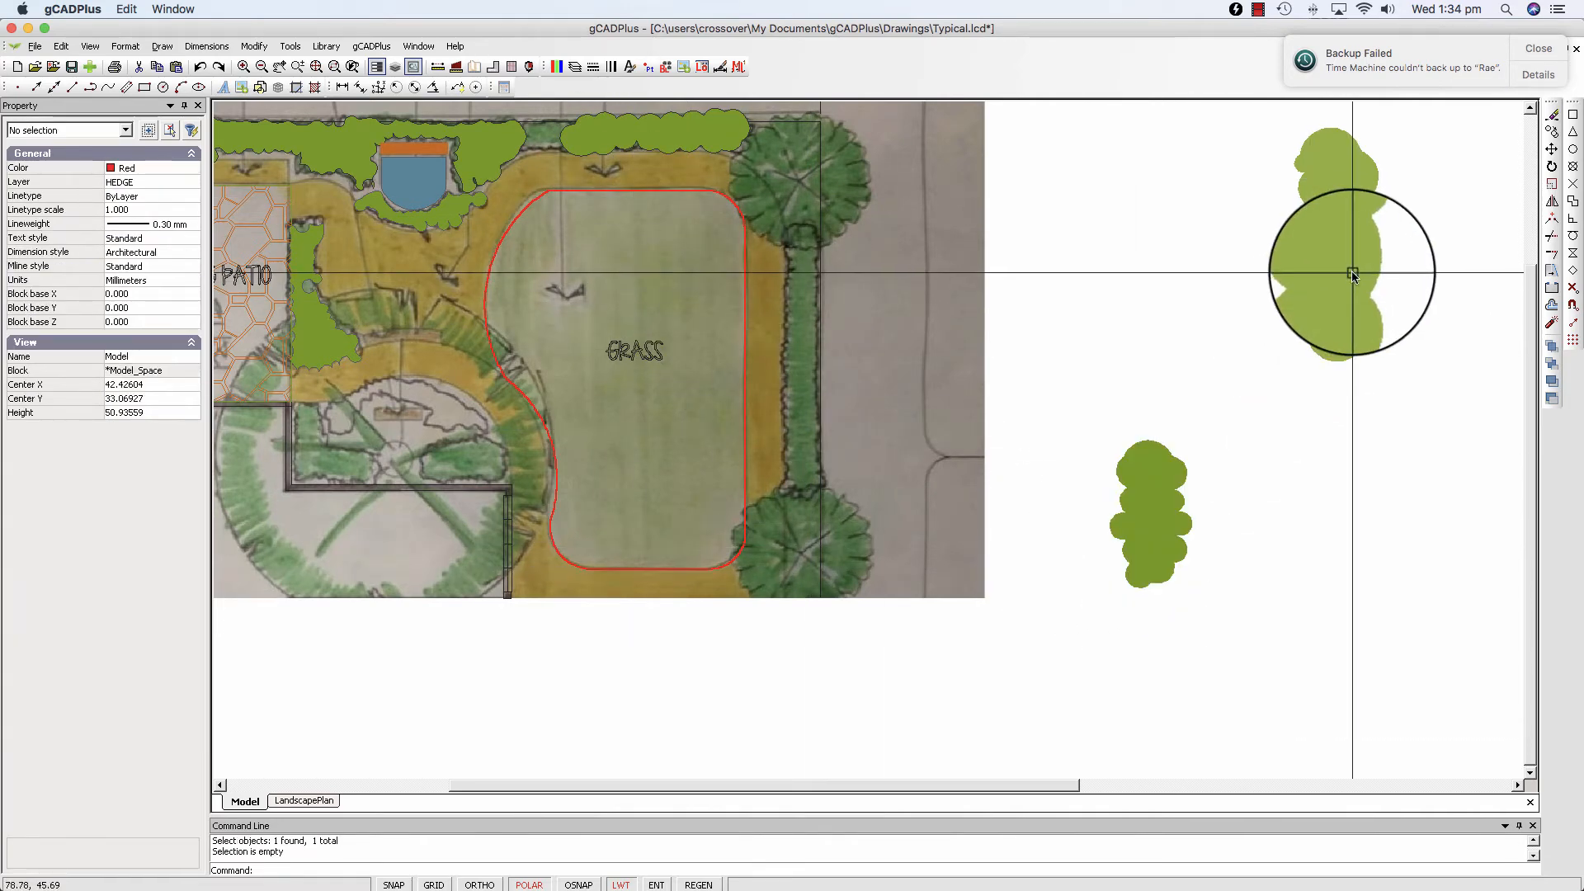
left_click(1346, 278)
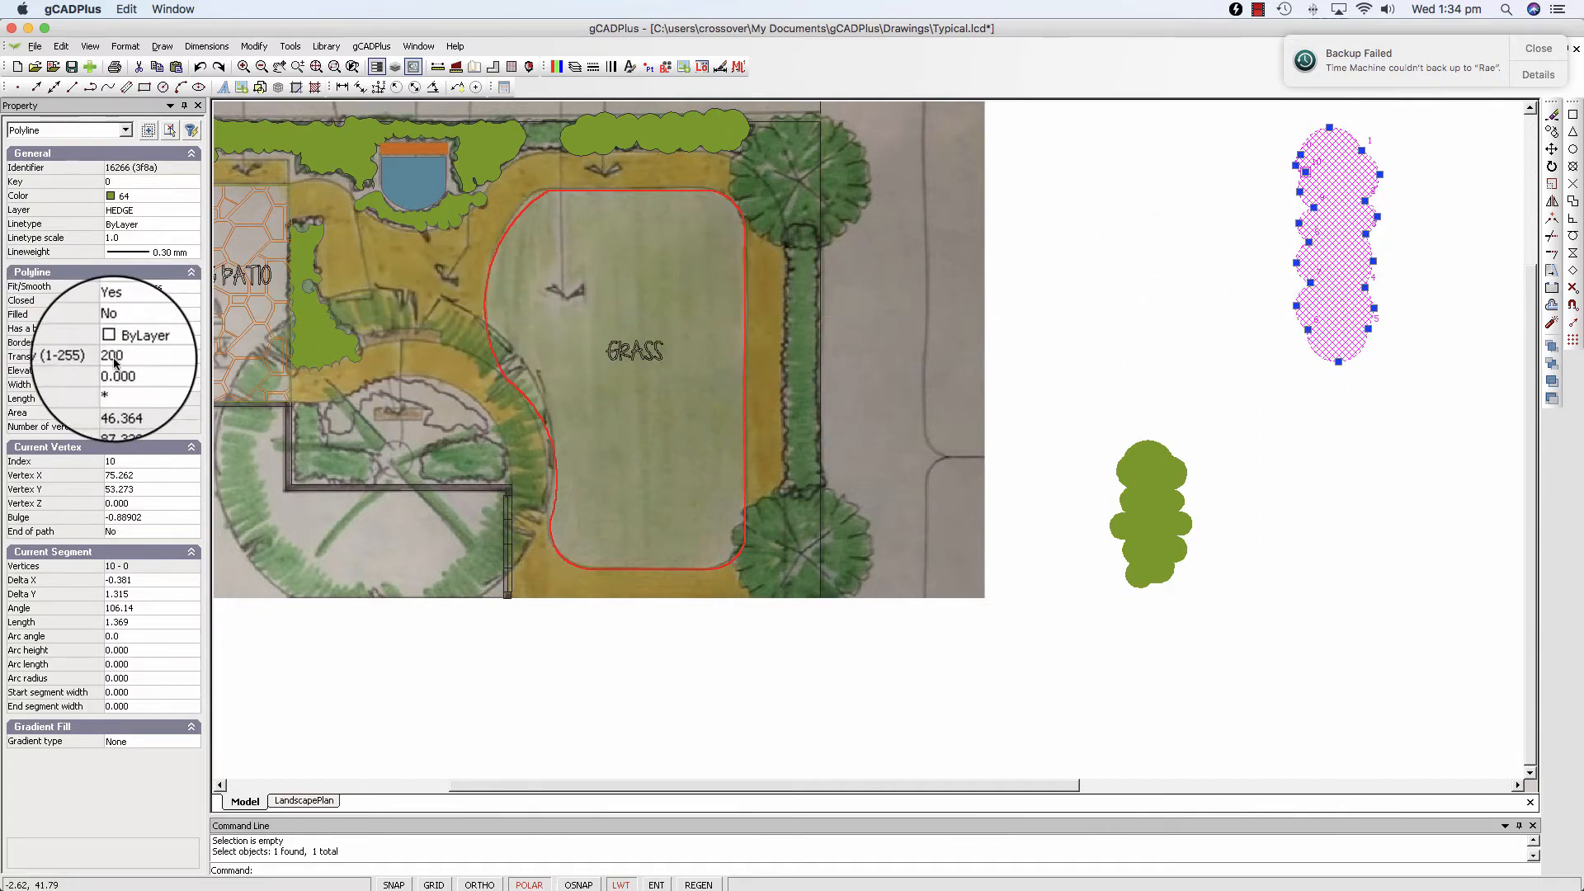
key("Escape")
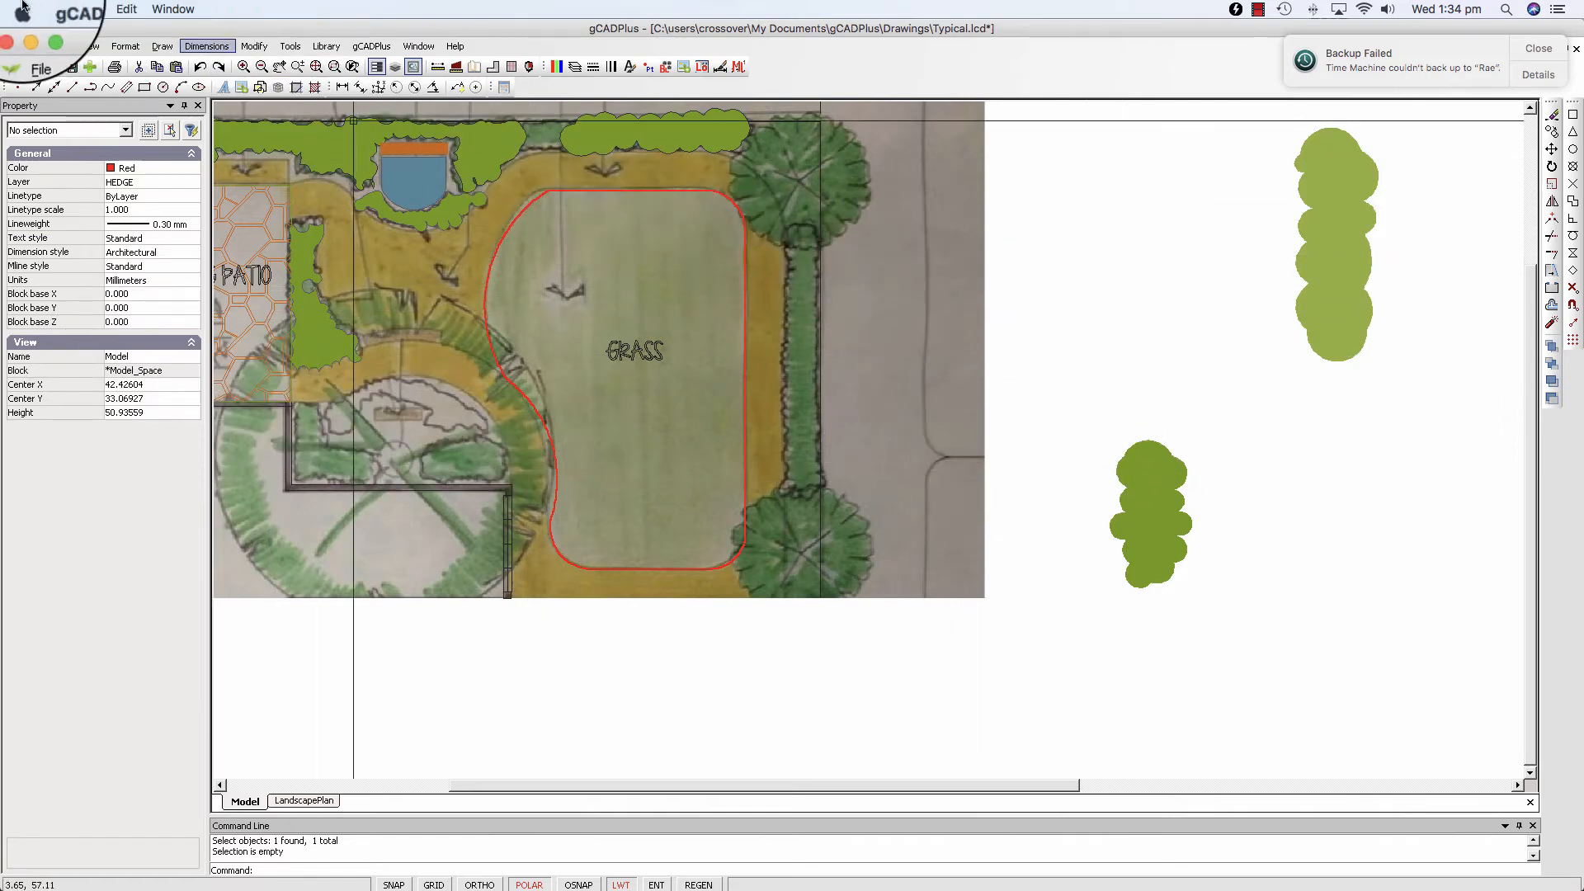
Step: Start a Cloud outline in the blank area between the plan and the hedges, drawing arcs across its top, down its right side and around its bottom
left_click(290, 47)
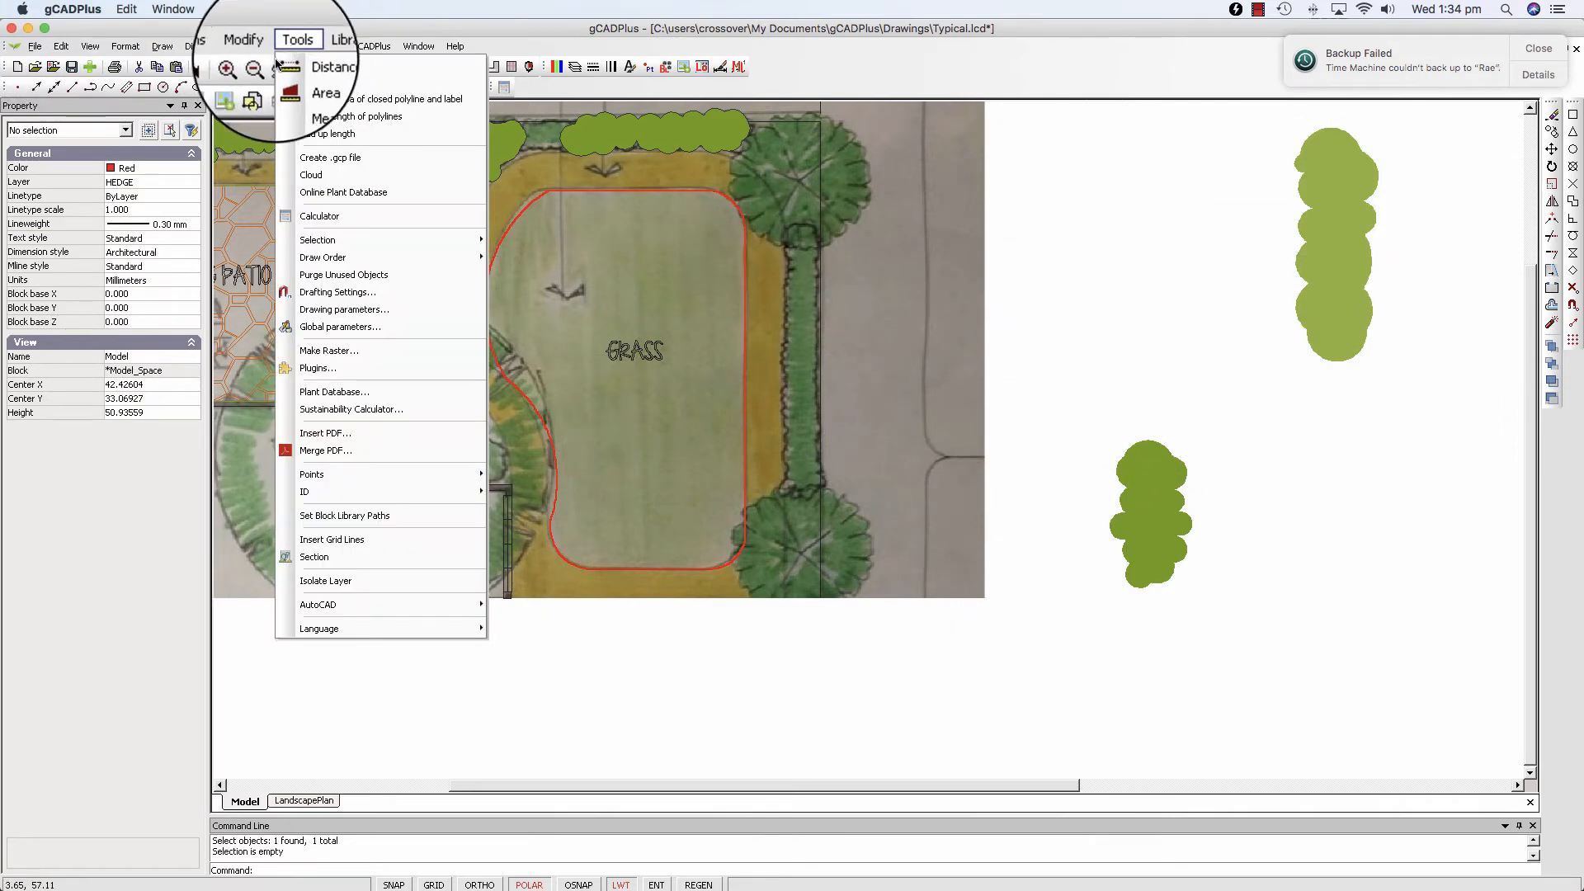
left_click(310, 177)
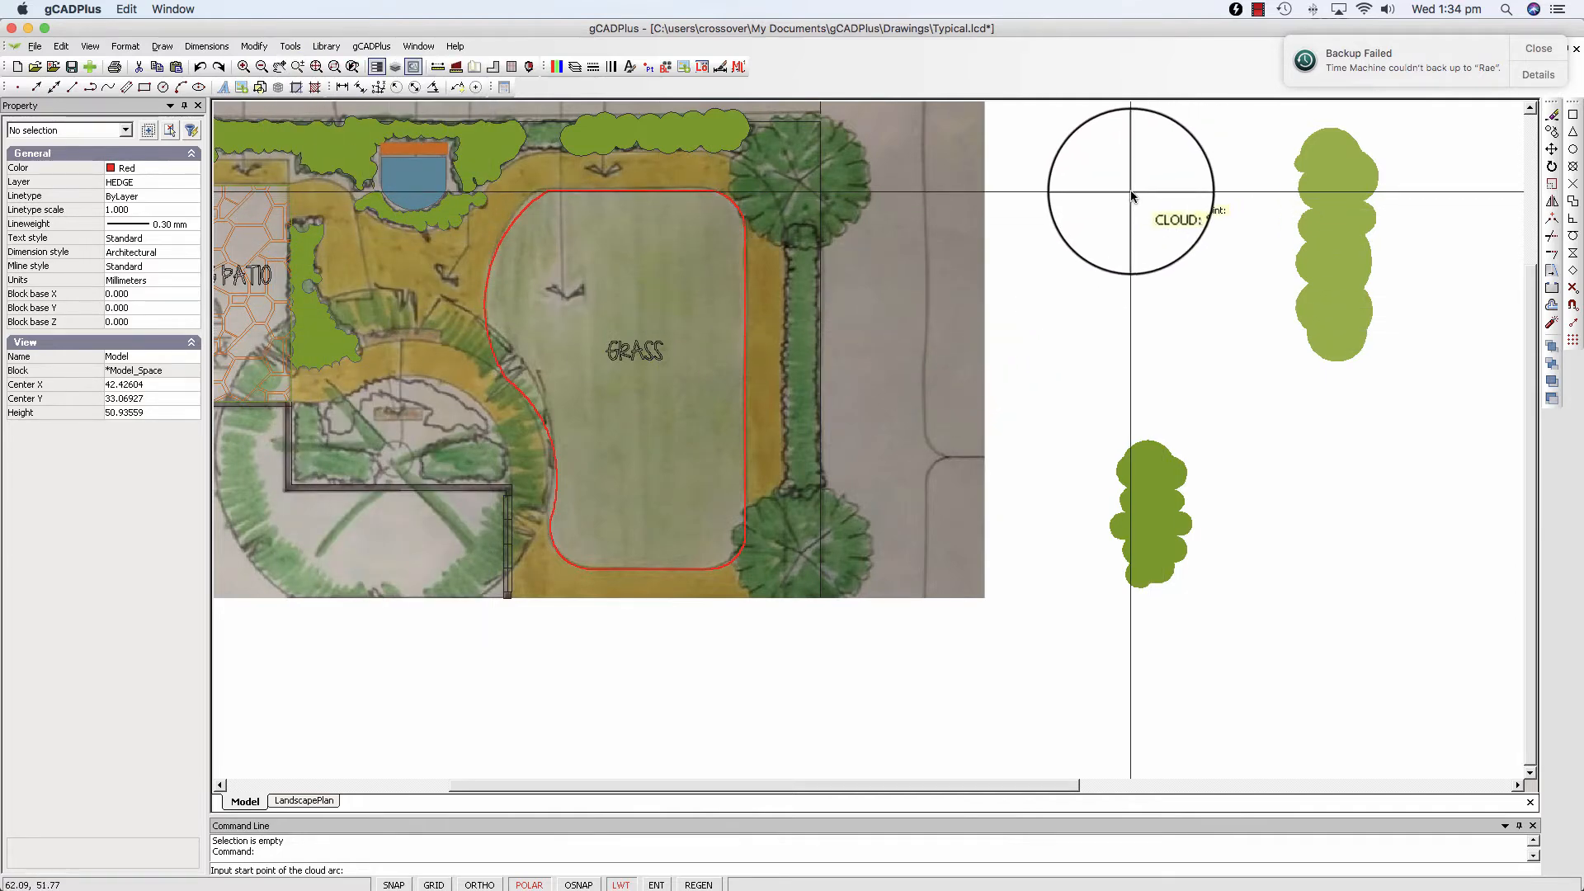
scroll(1112, 196, "up", 2)
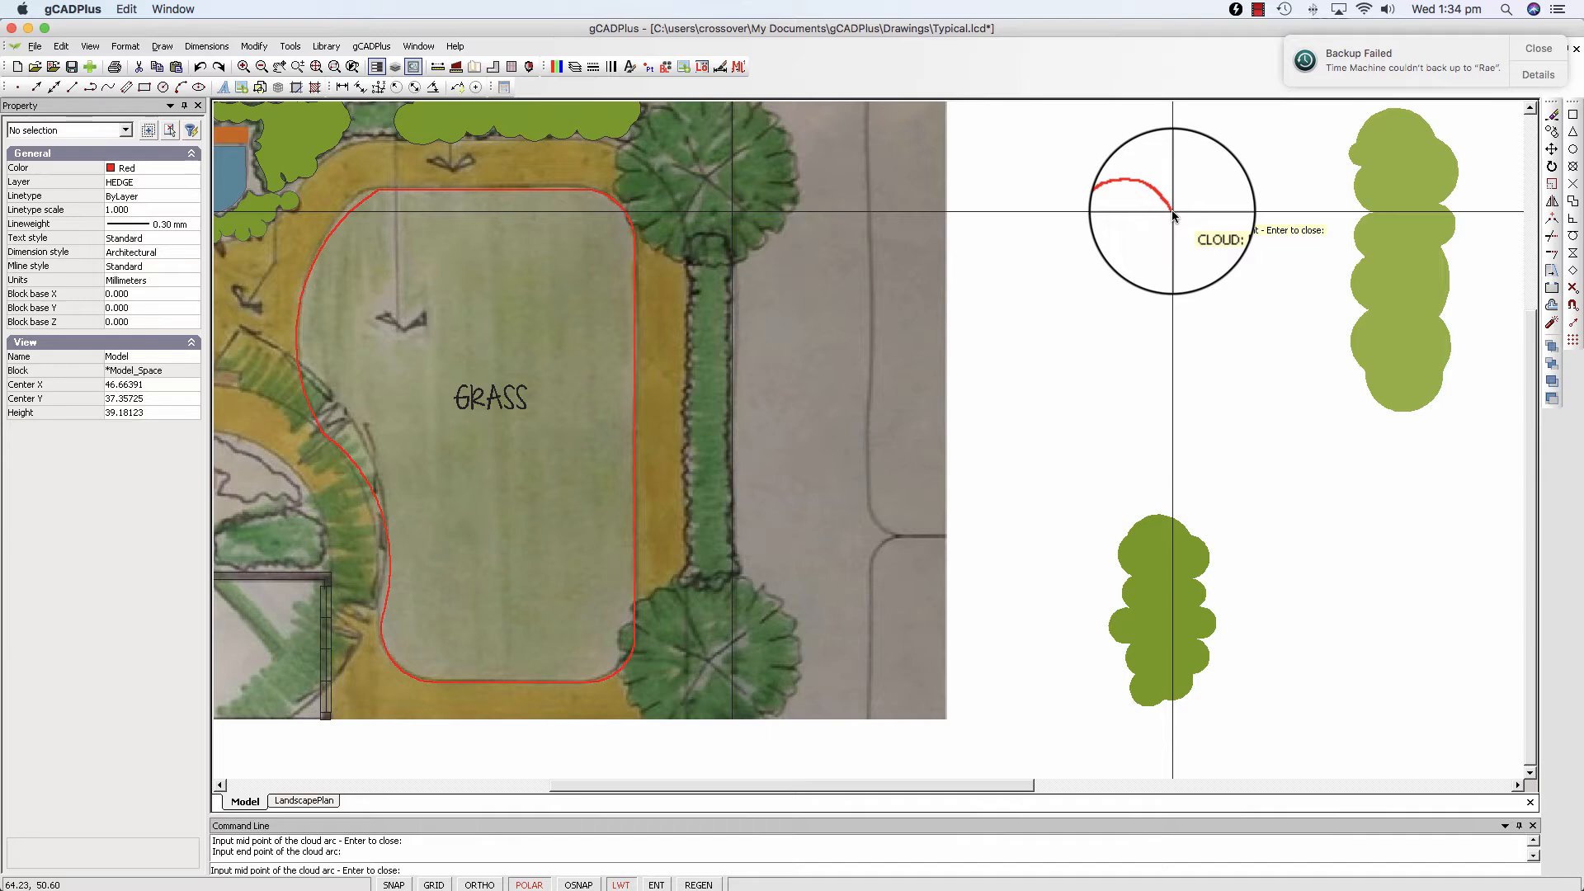
left_click(1172, 209)
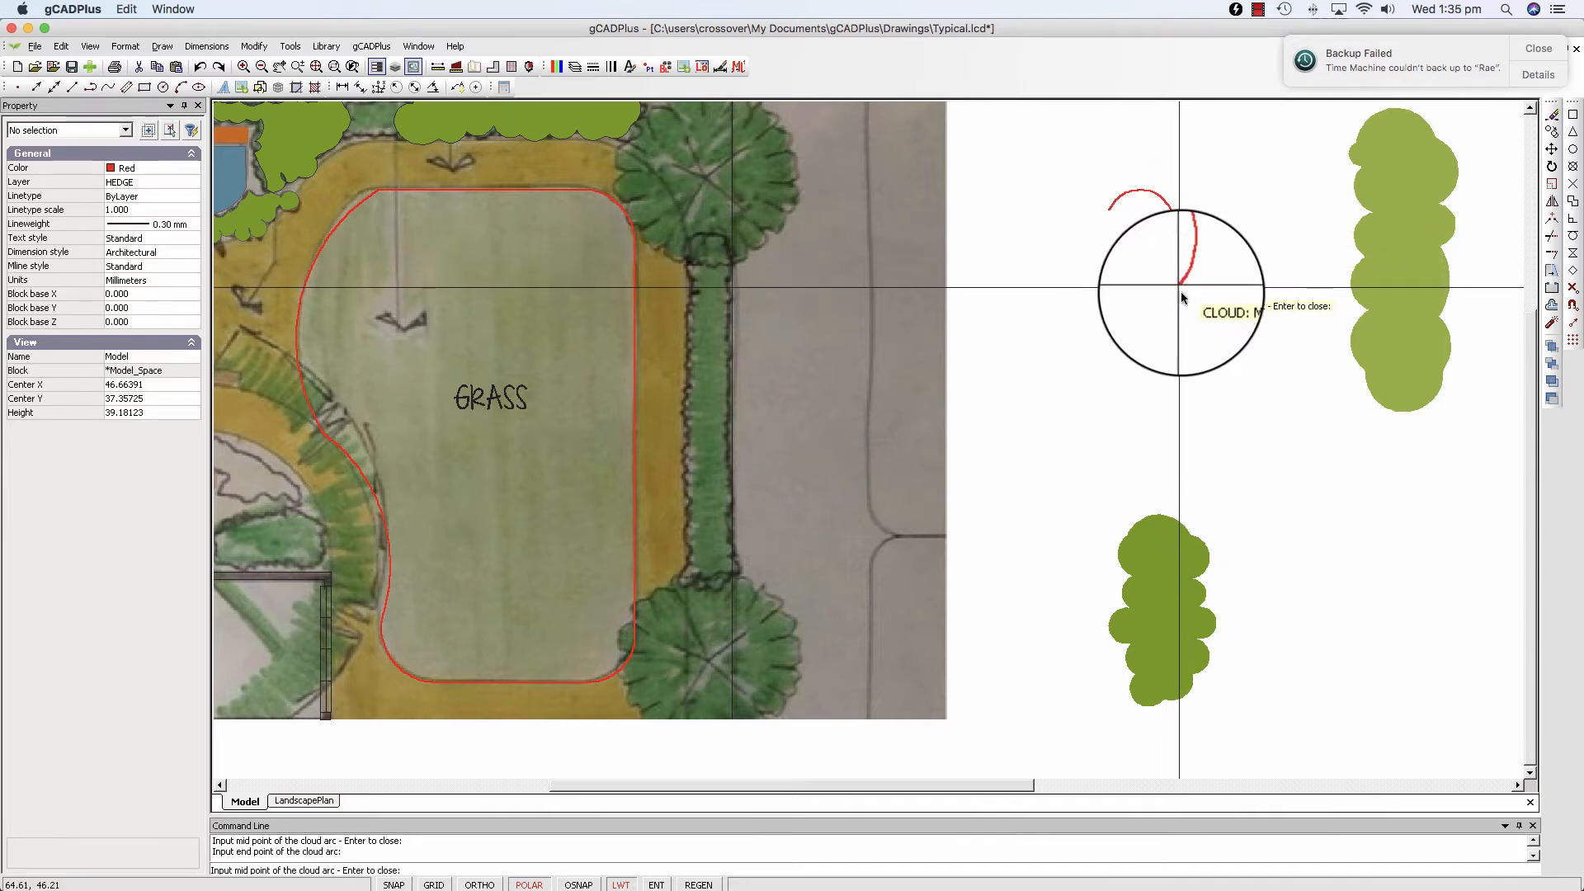
left_click(1191, 321)
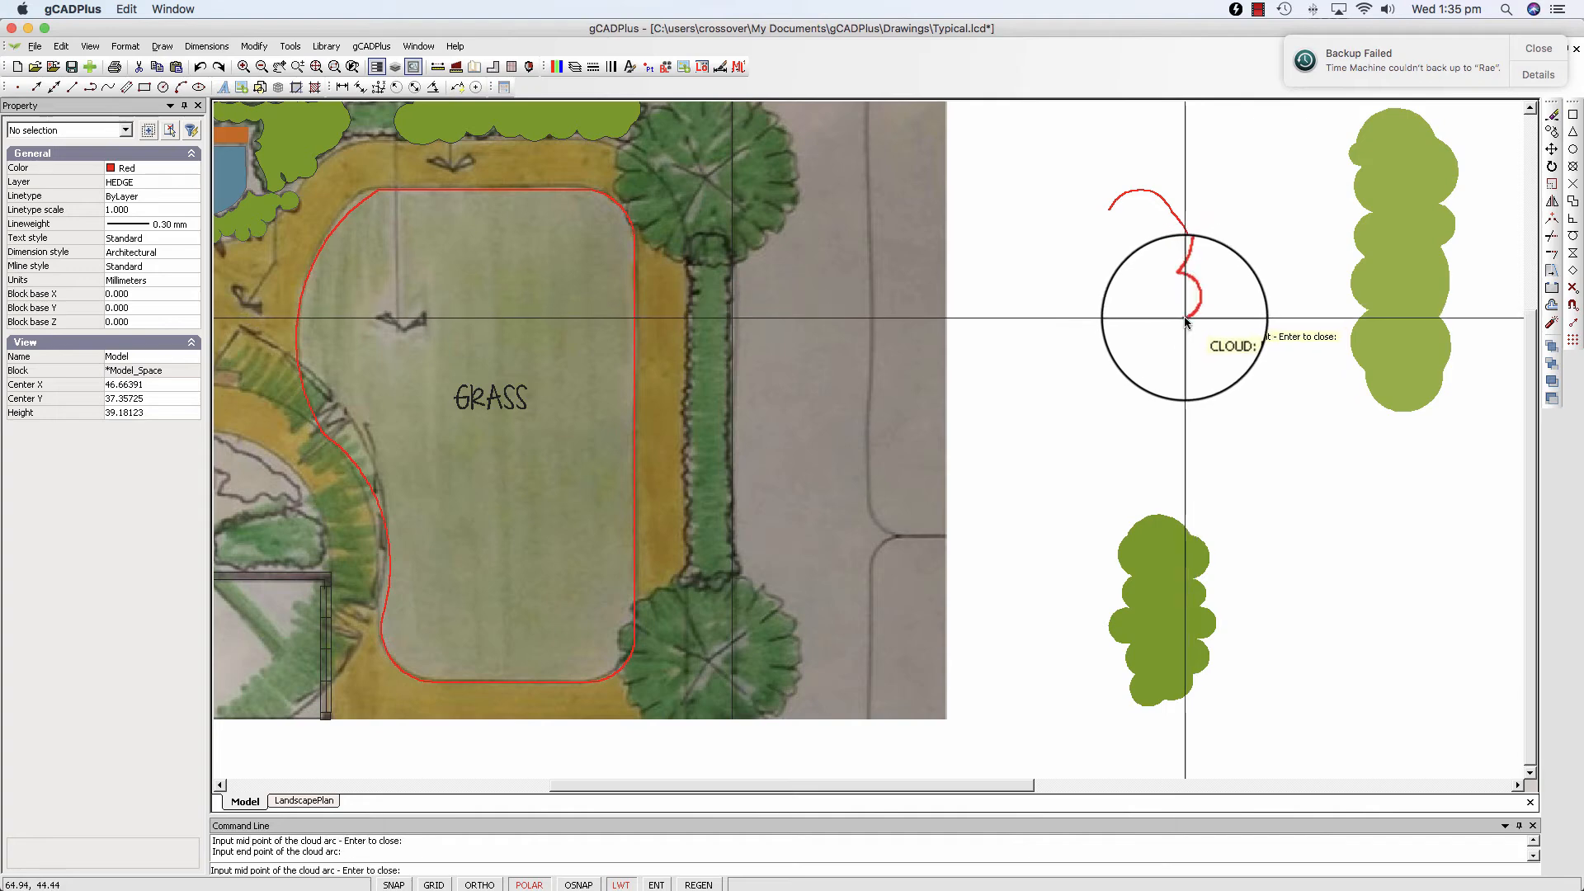
left_click(1193, 337)
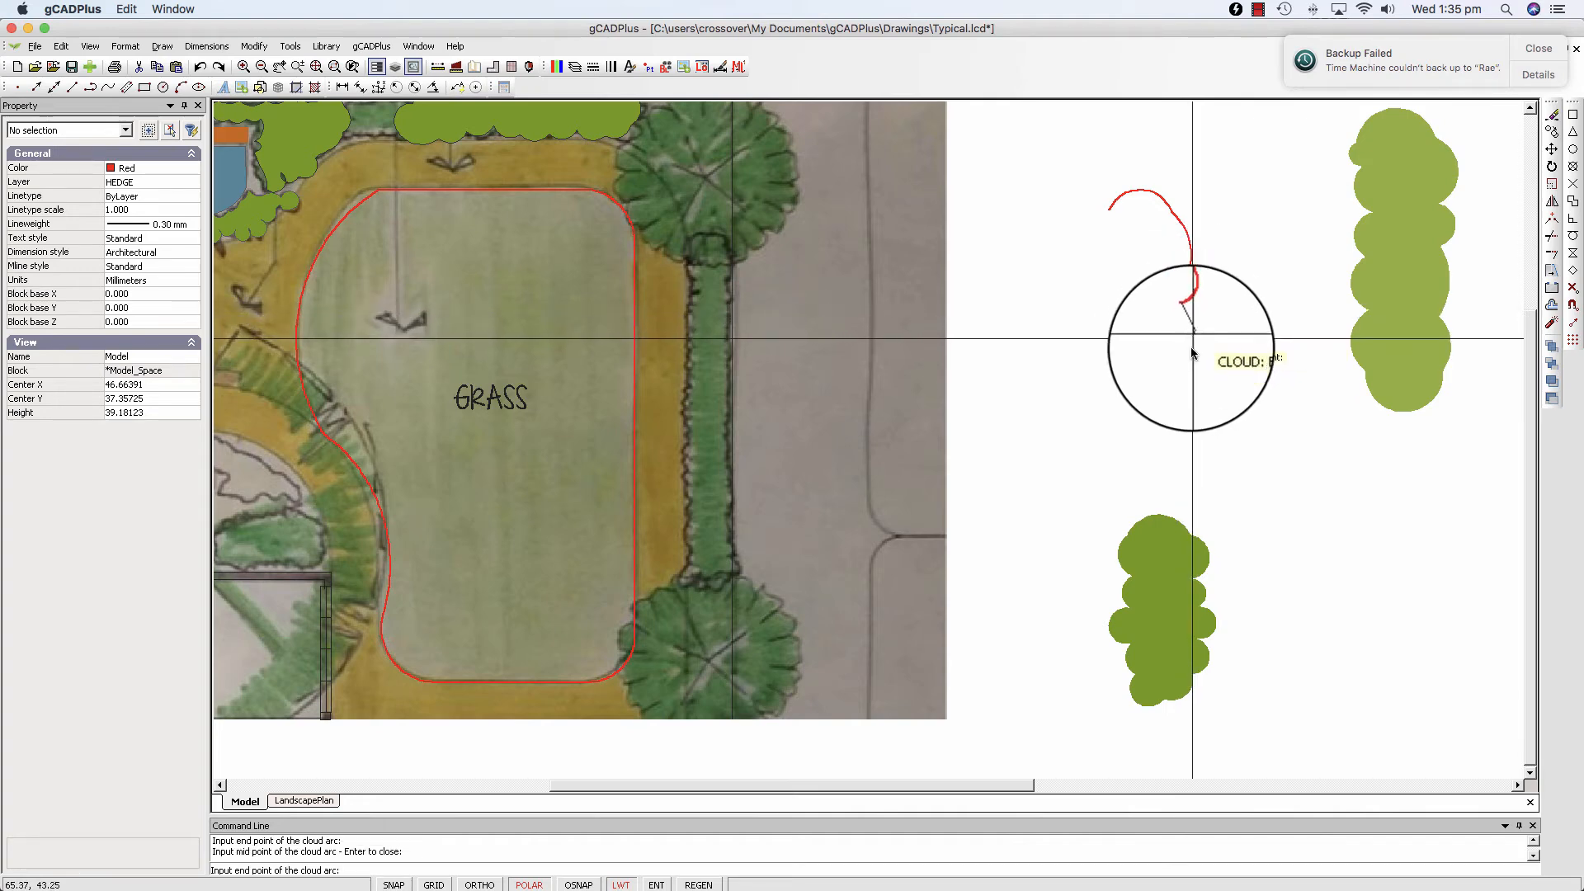
left_click(1185, 355)
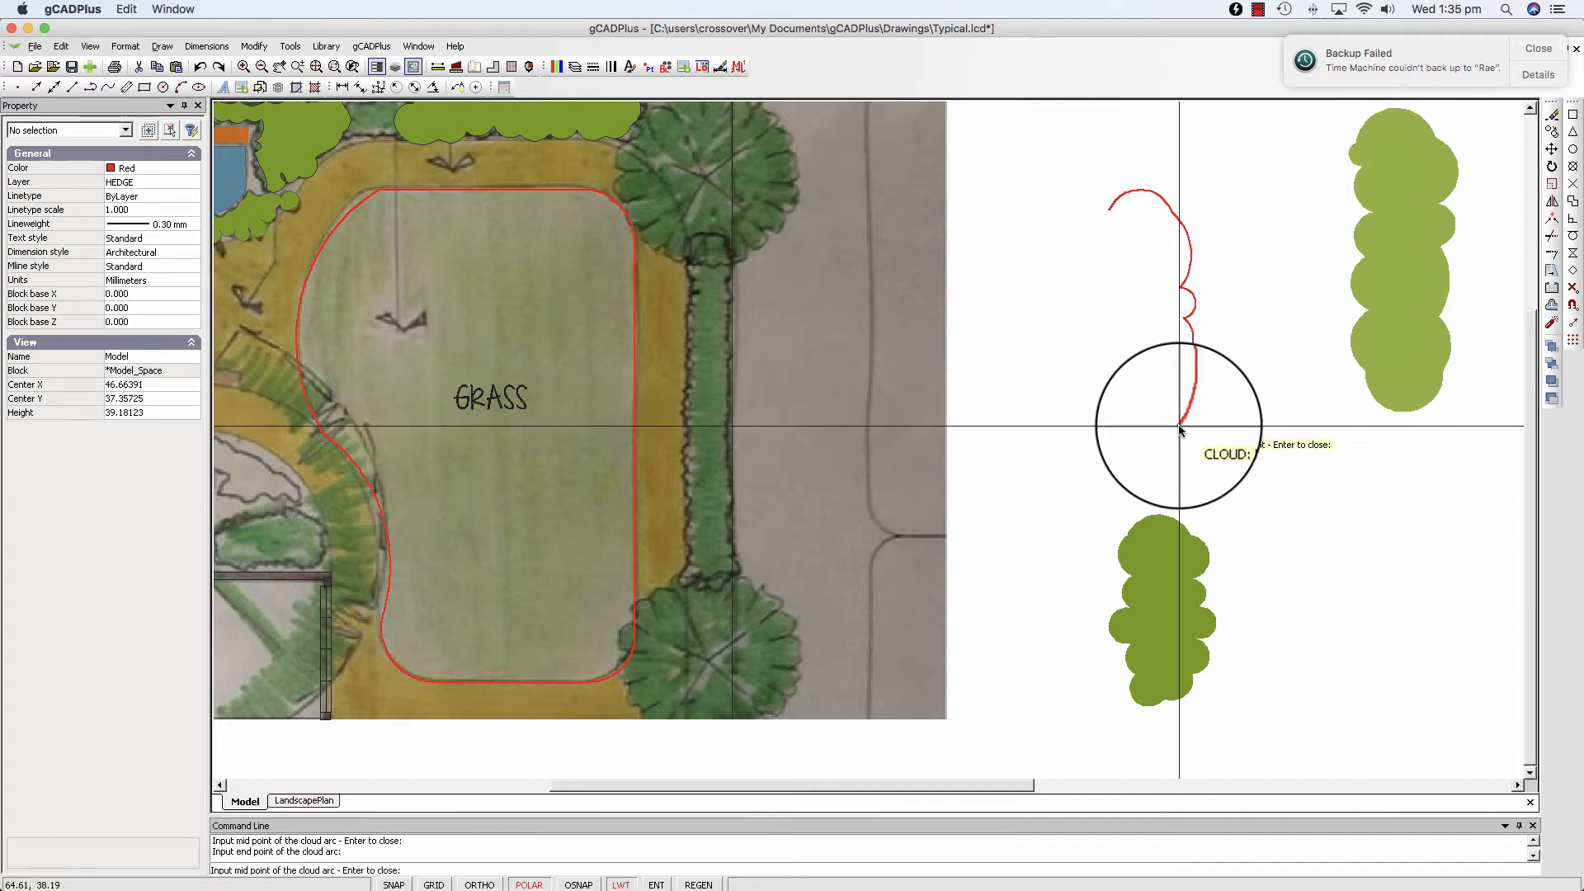
left_click(1145, 452)
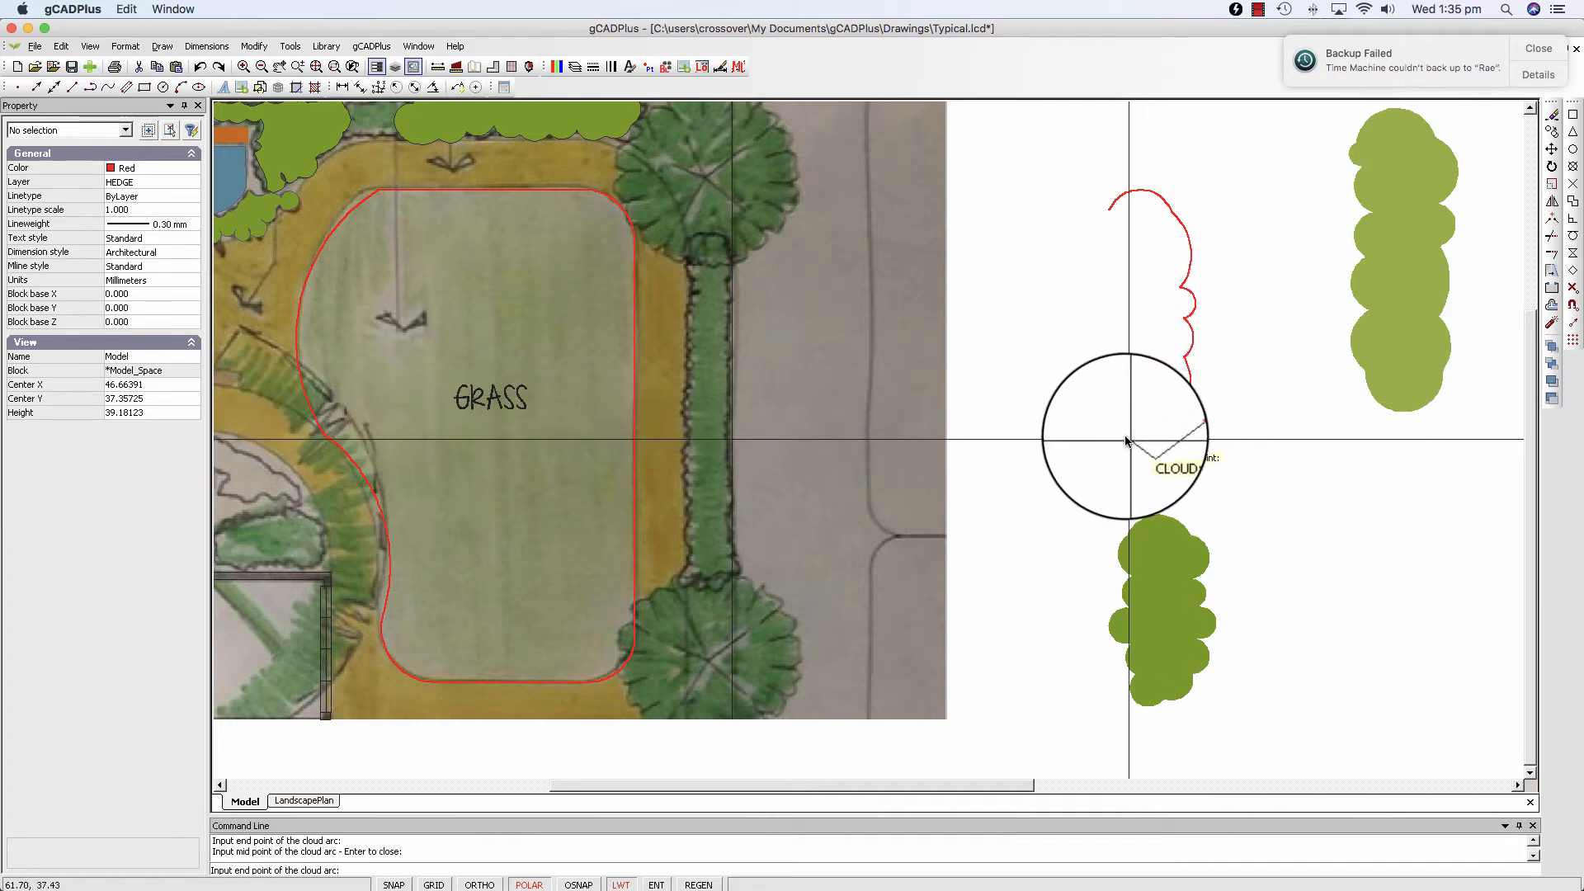
left_click(1126, 442)
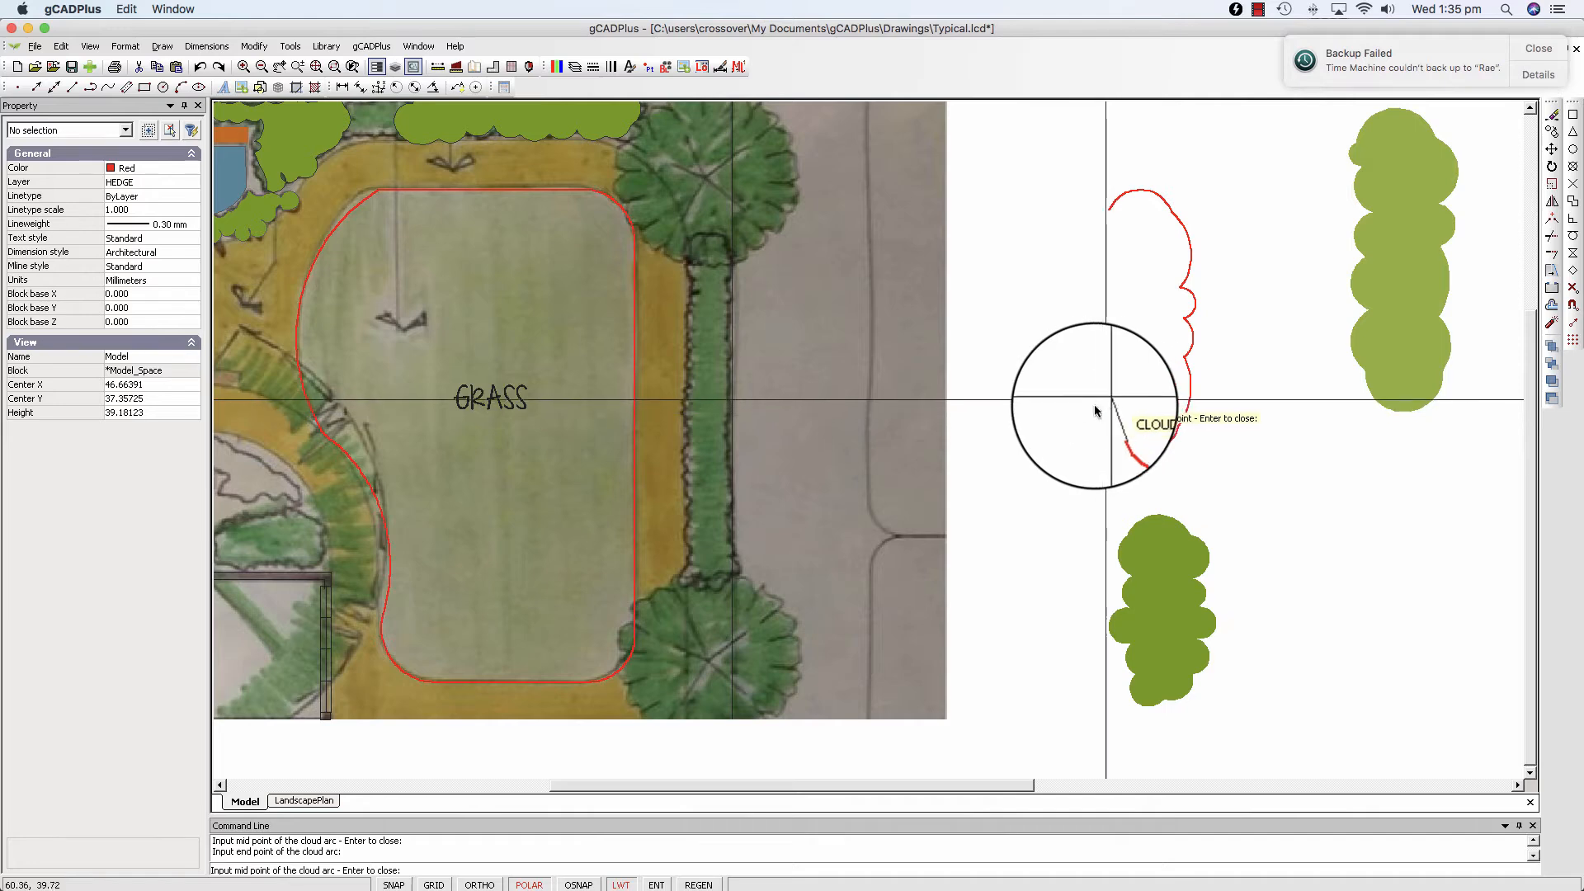
Step: Continue the cloud arcs up the shape's left side and close the outline by snapping the last arc to the start point
left_click(1090, 396)
left_click(1100, 361)
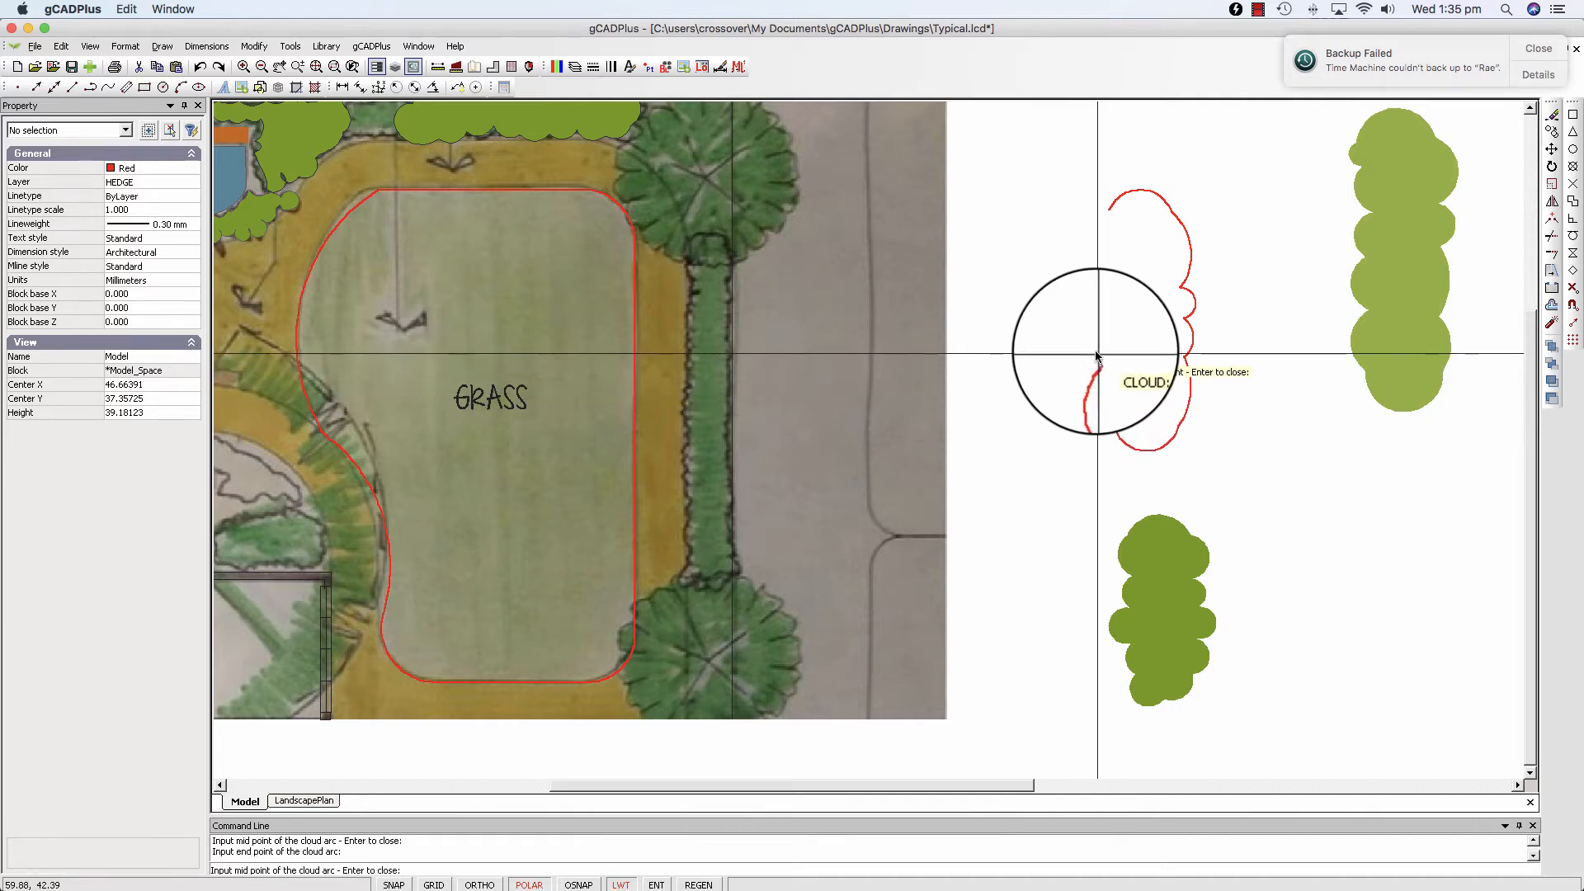
left_click(1085, 350)
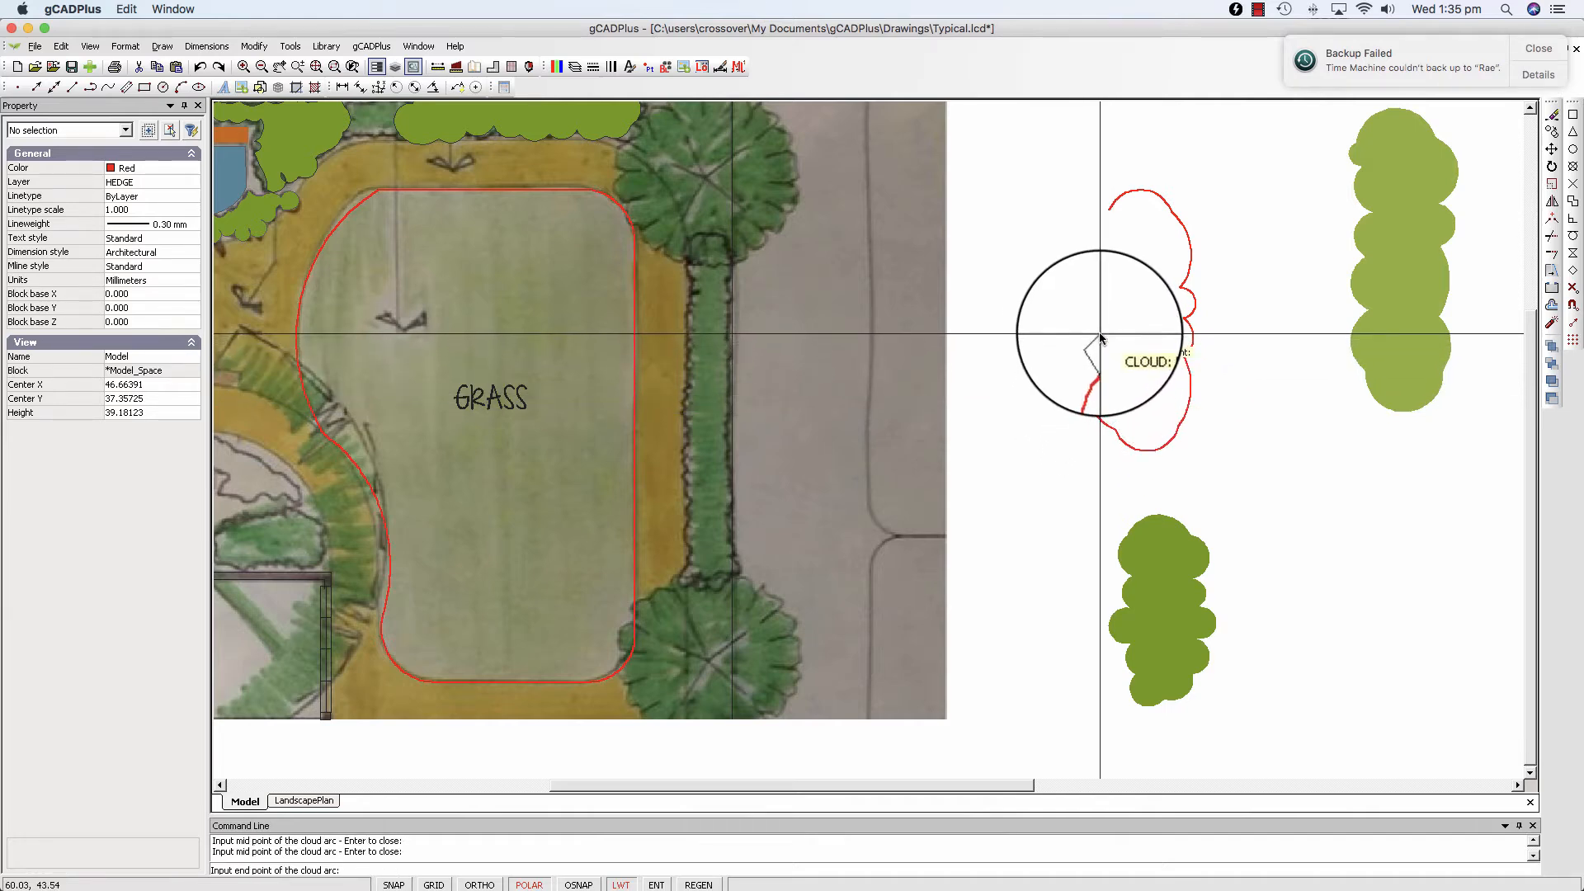
left_click(1104, 343)
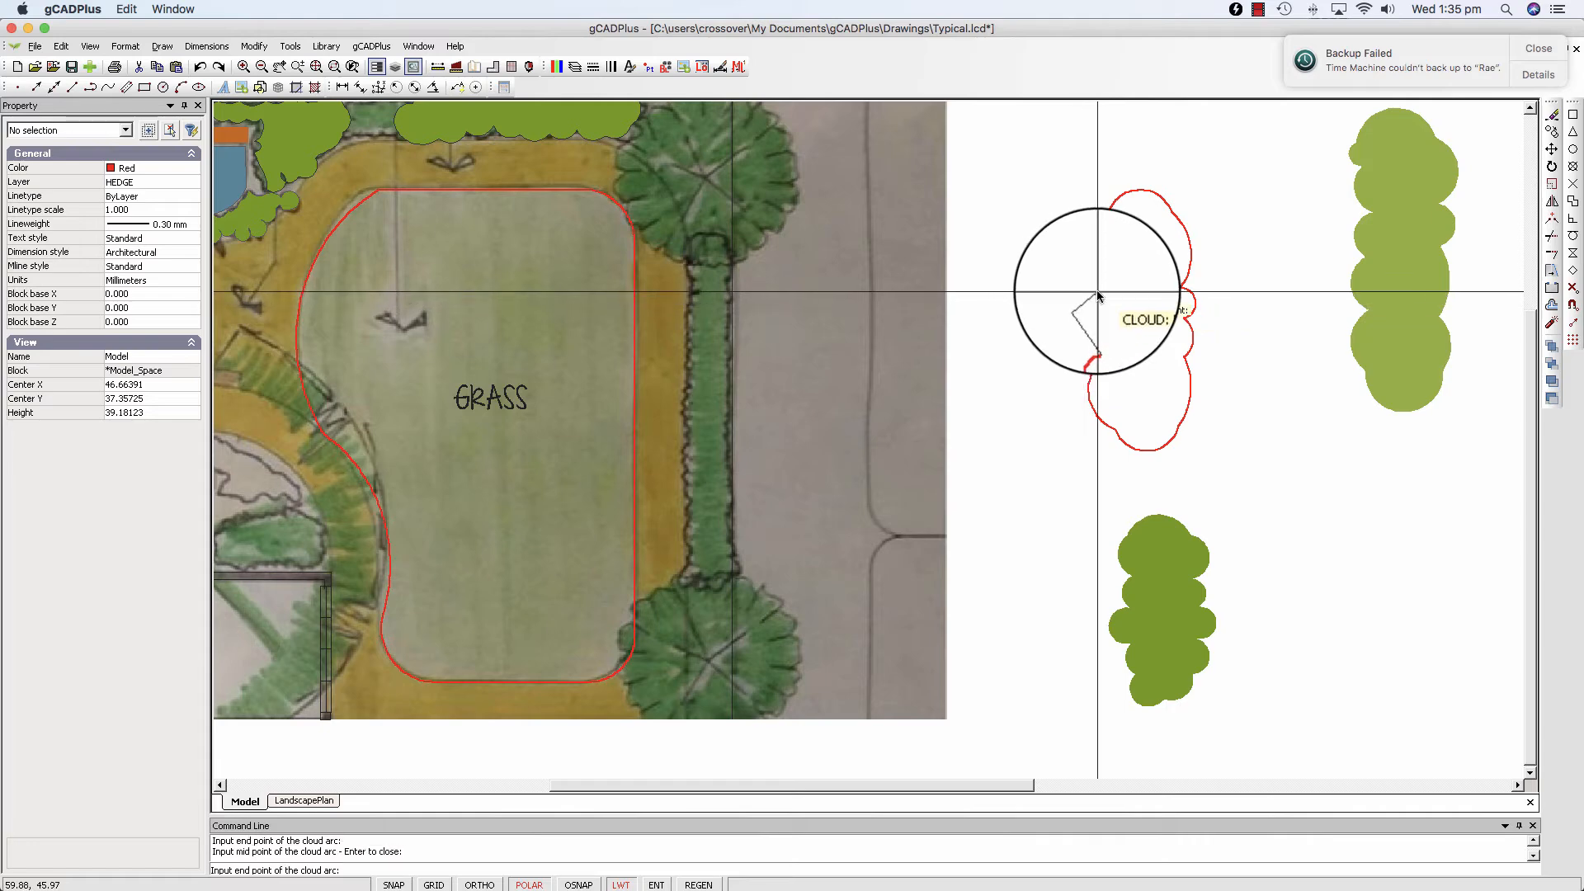
left_click(1102, 307)
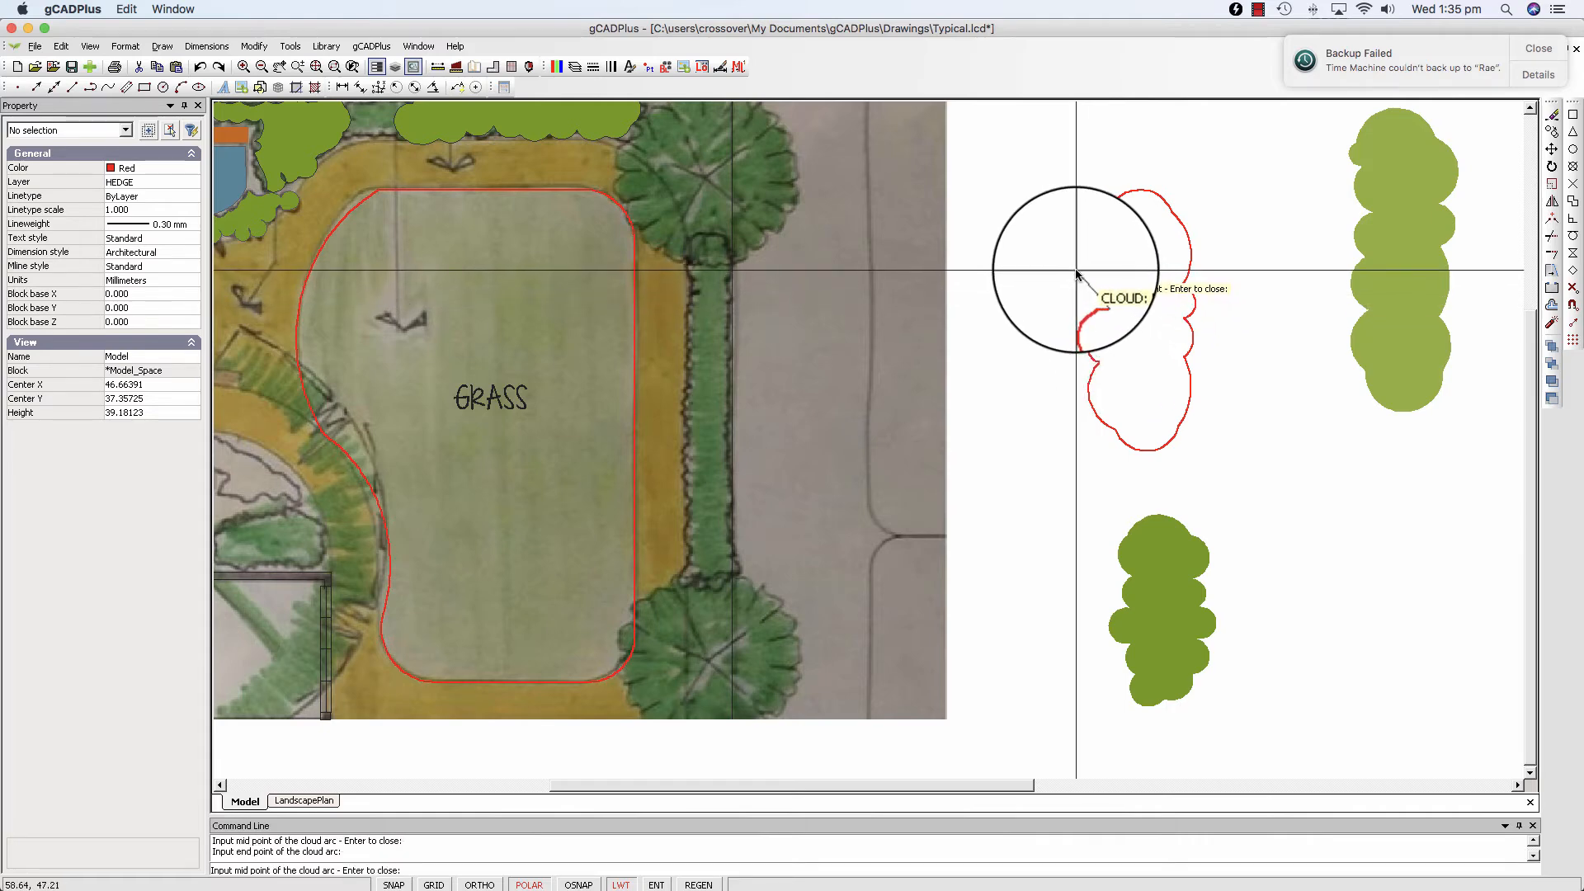
left_click(1081, 282)
left_click(1099, 261)
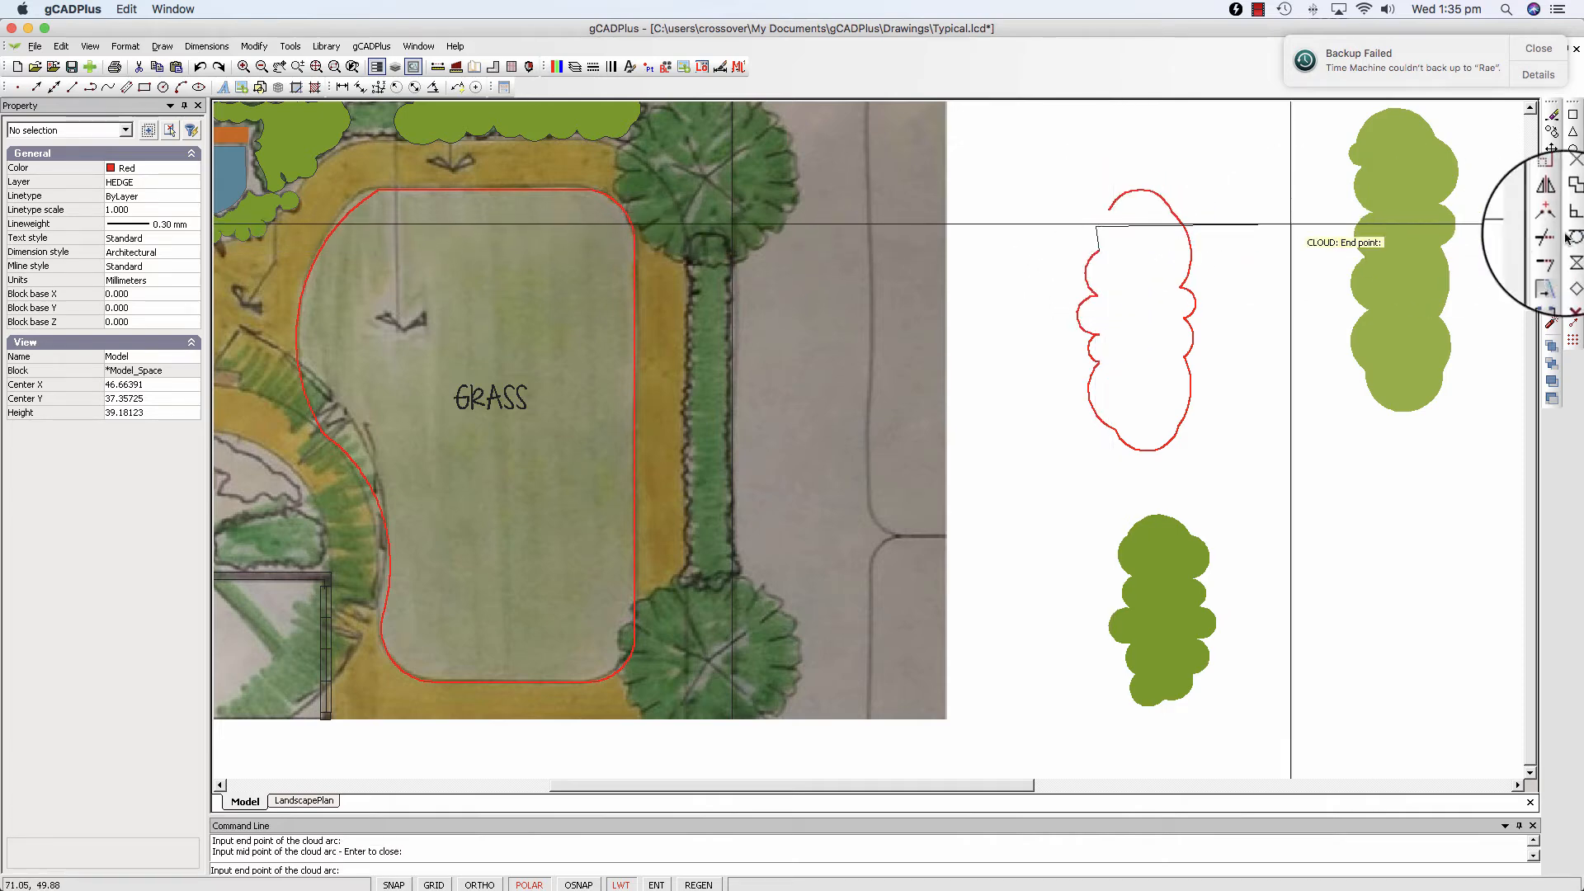
left_click(1573, 166)
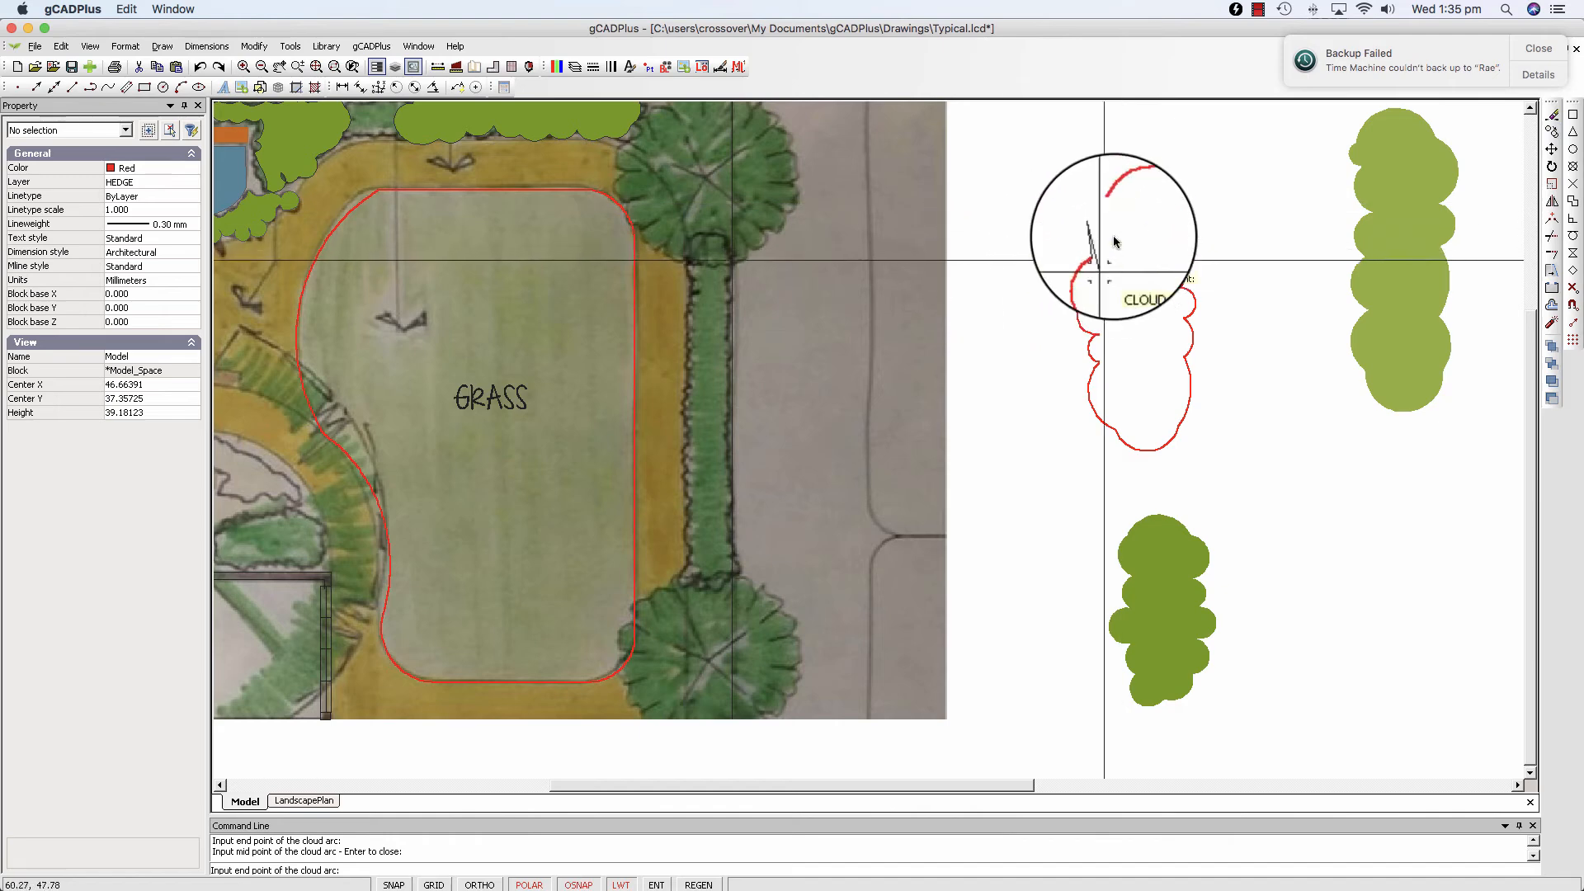
left_click(1109, 211)
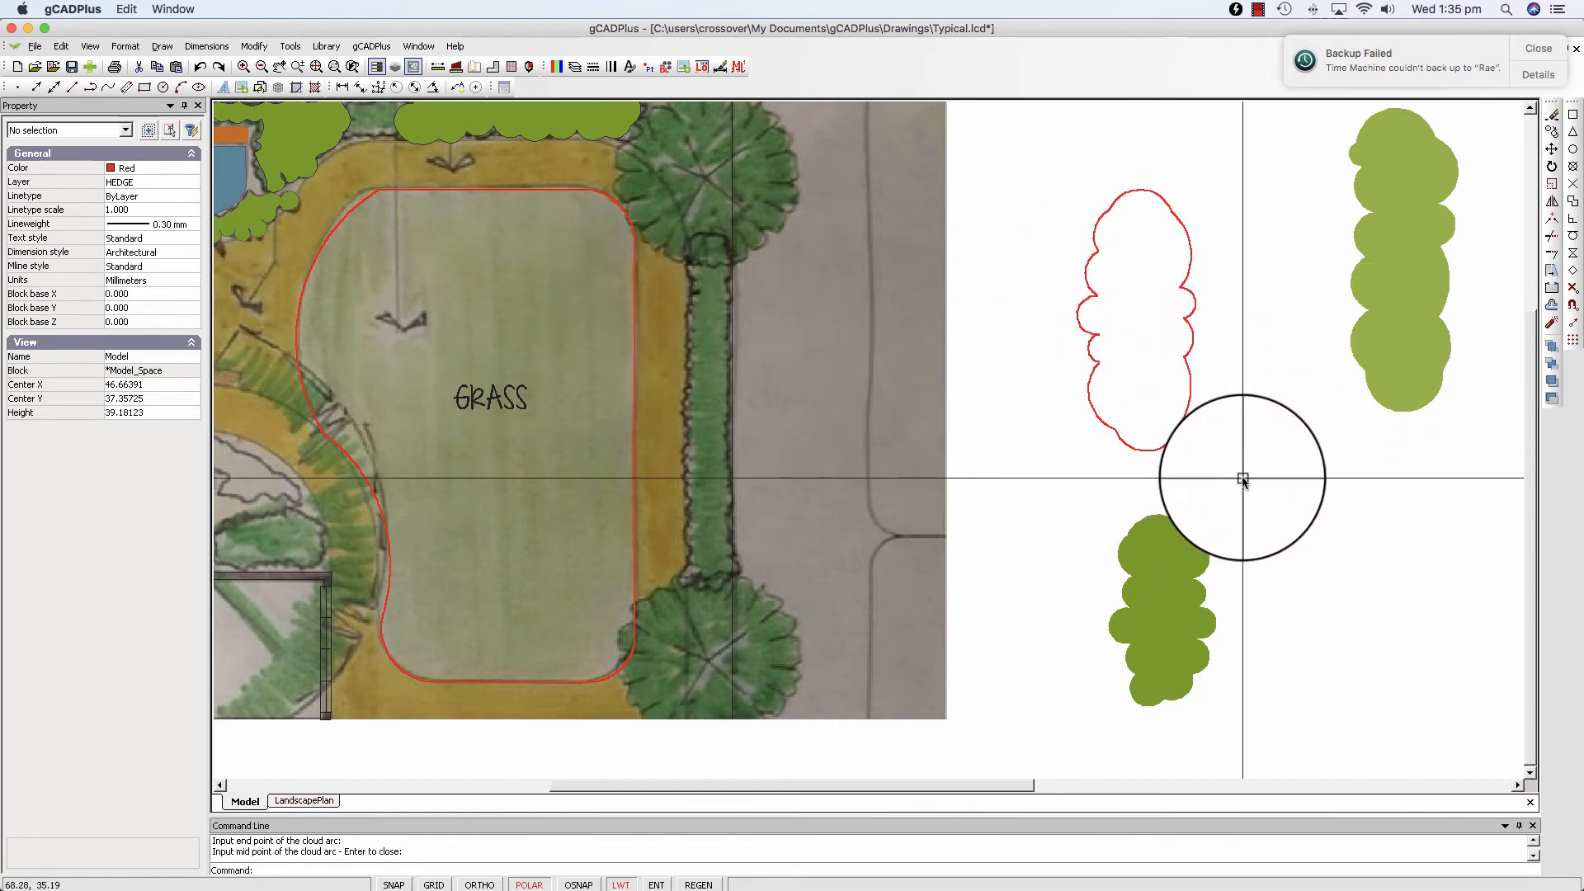
Step: Join all the arcs of the cloud outline into one polyline and nudge its lower-right vertex slightly
left_click_drag(1237, 475, 1064, 168)
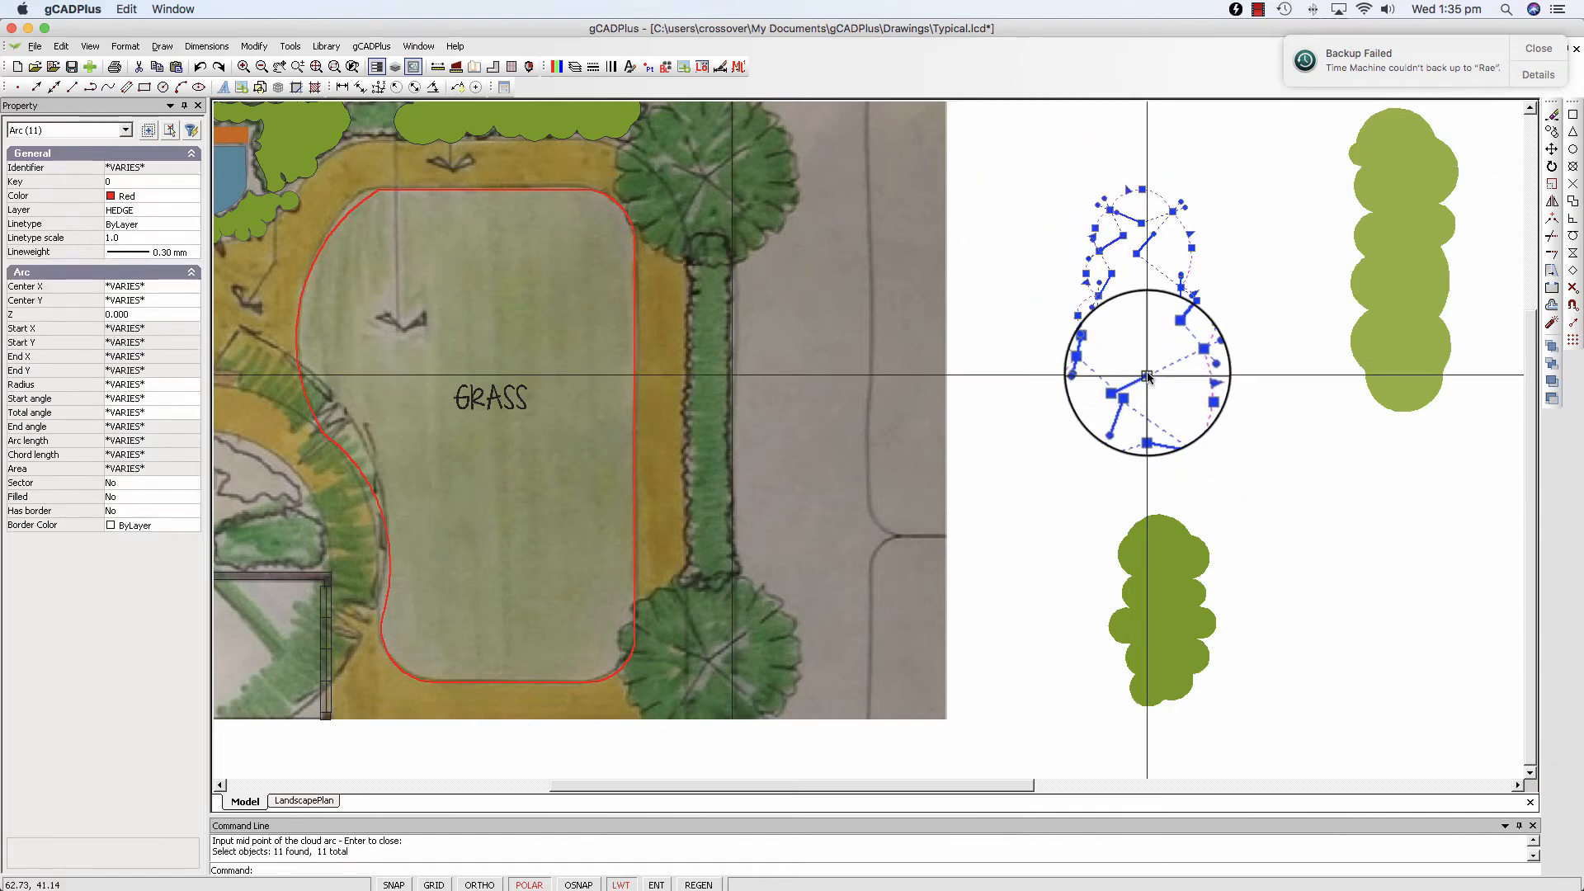
right_click(1144, 349)
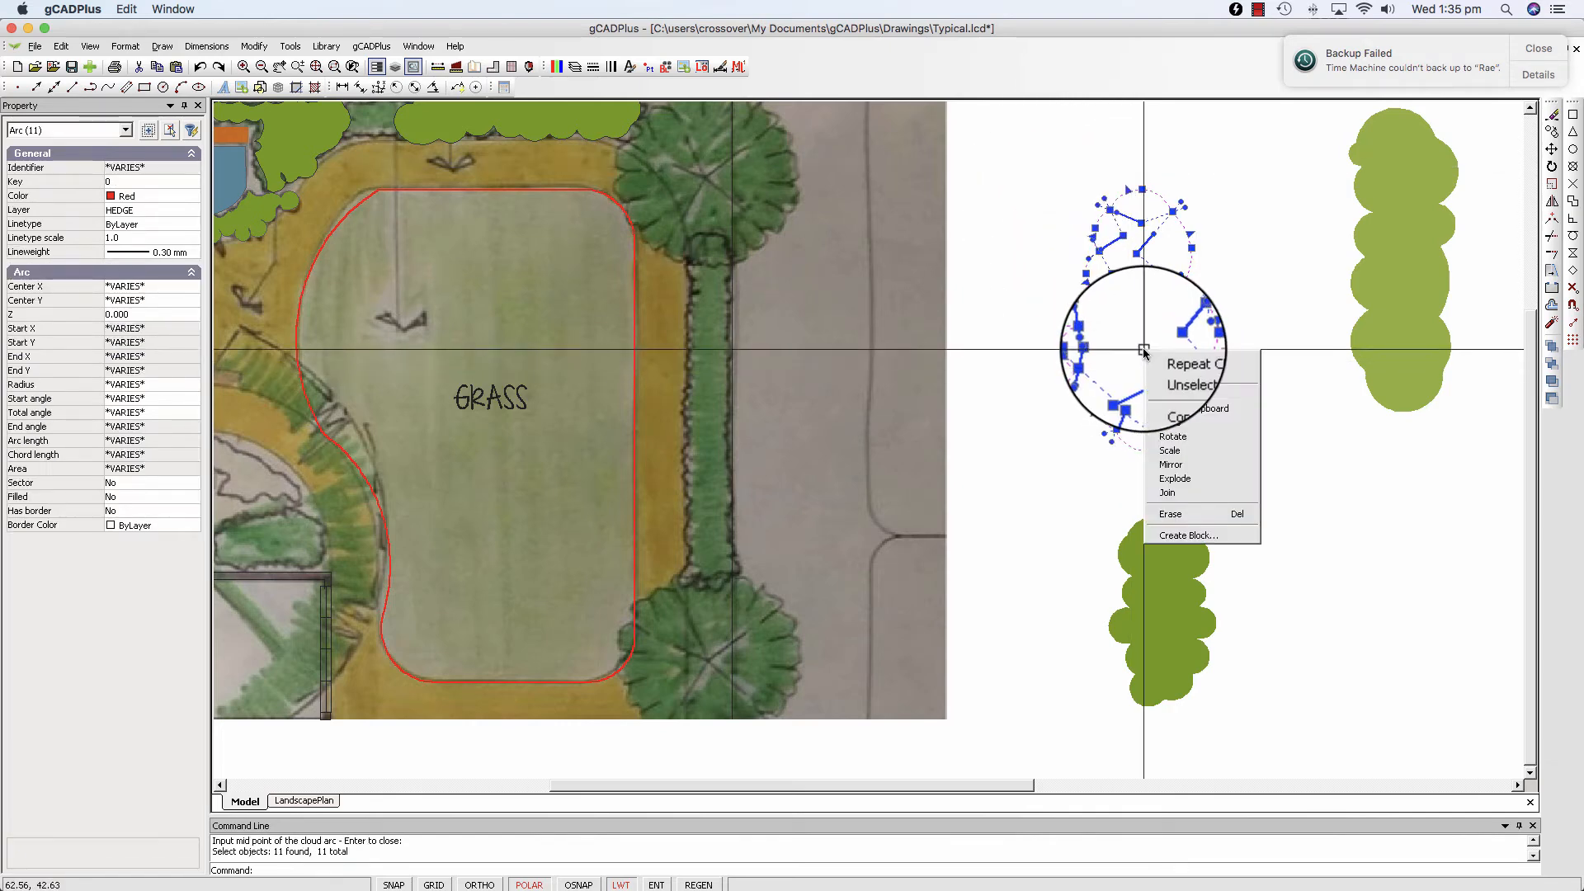
left_click(1186, 493)
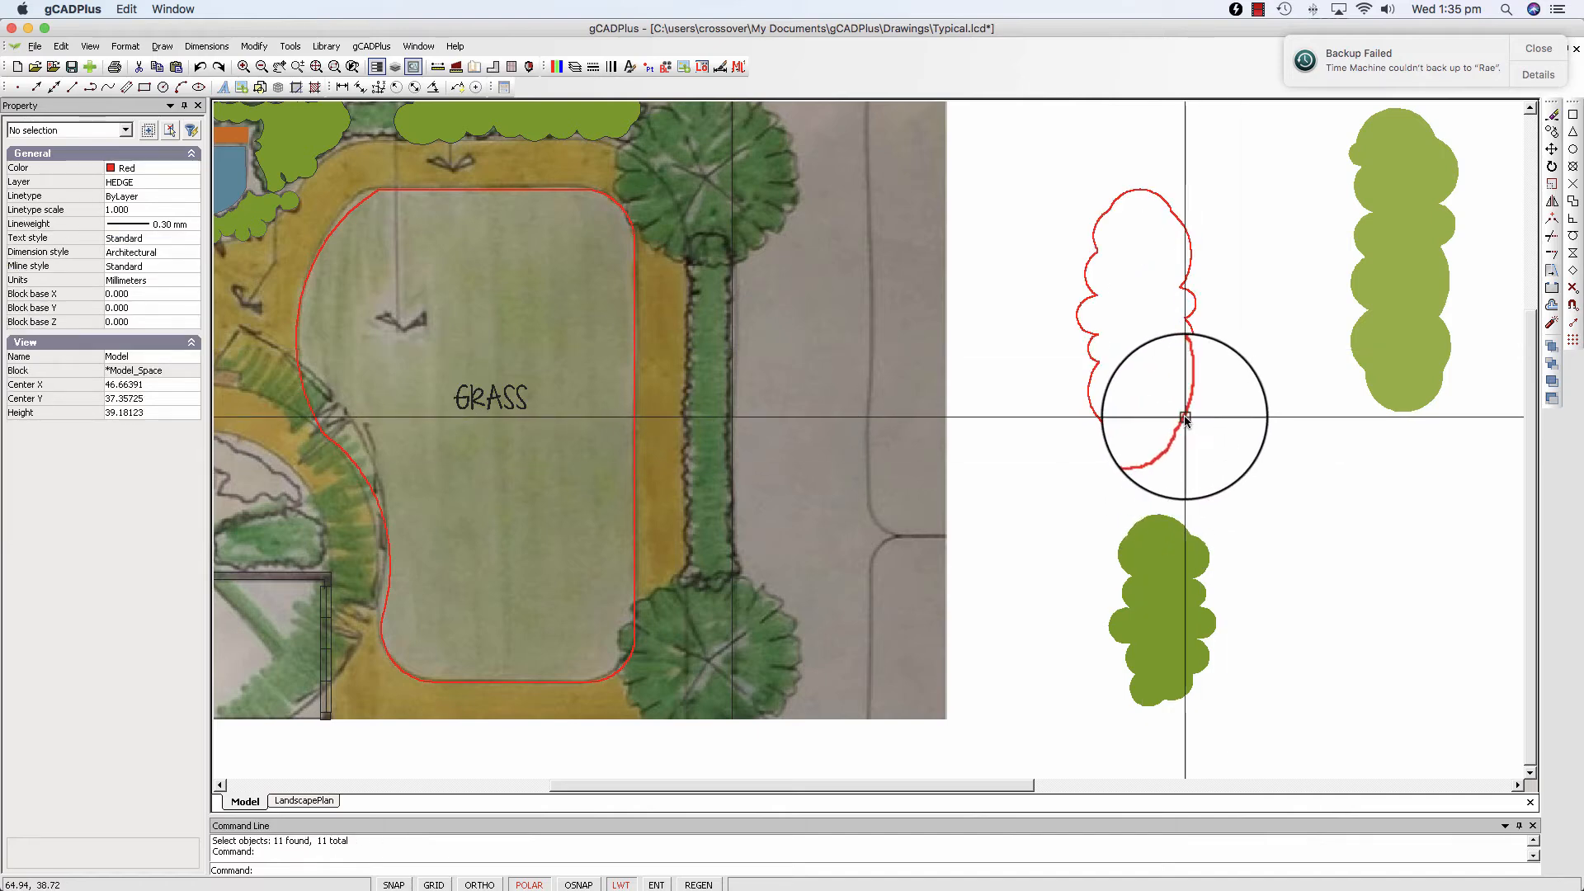
left_click(1185, 419)
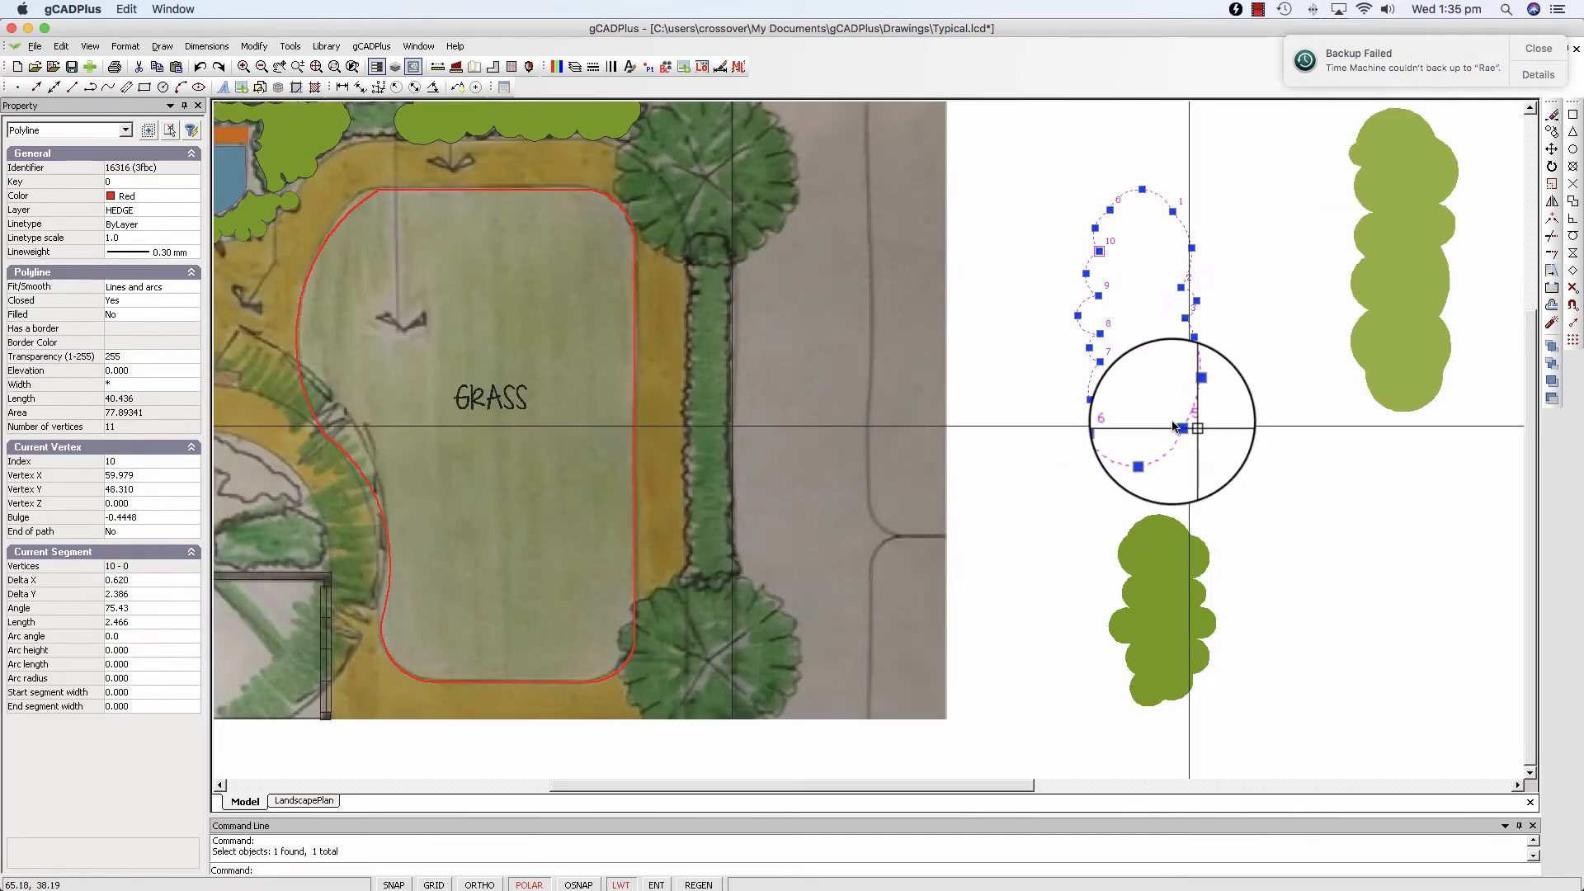
left_click(1179, 426)
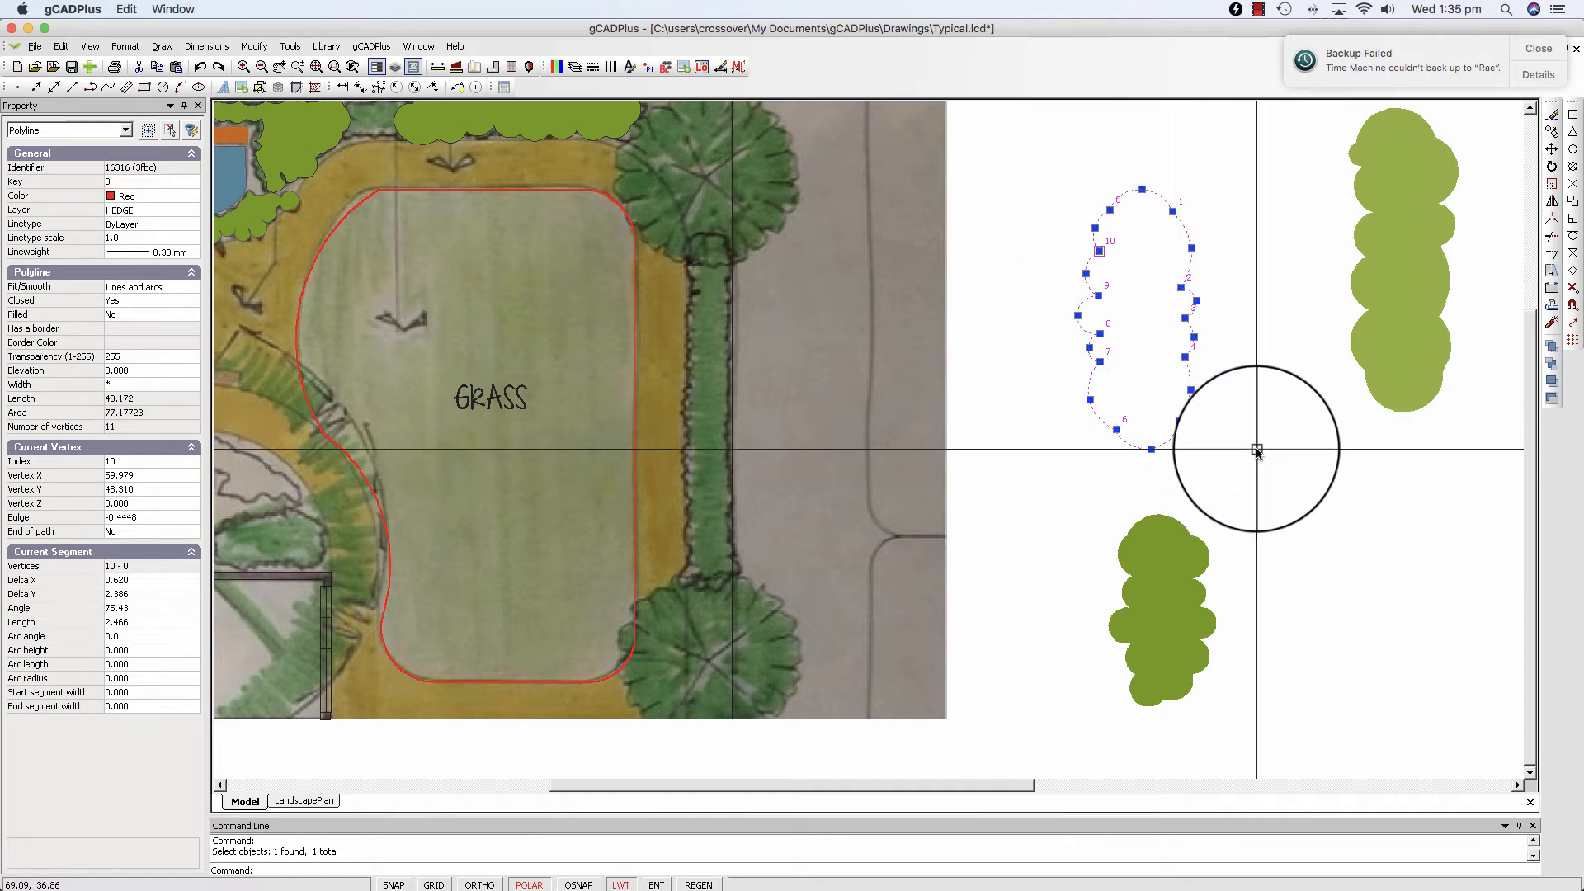
Step: Set the cloud polyline's color to 54 and make it filled
left_click(188, 198)
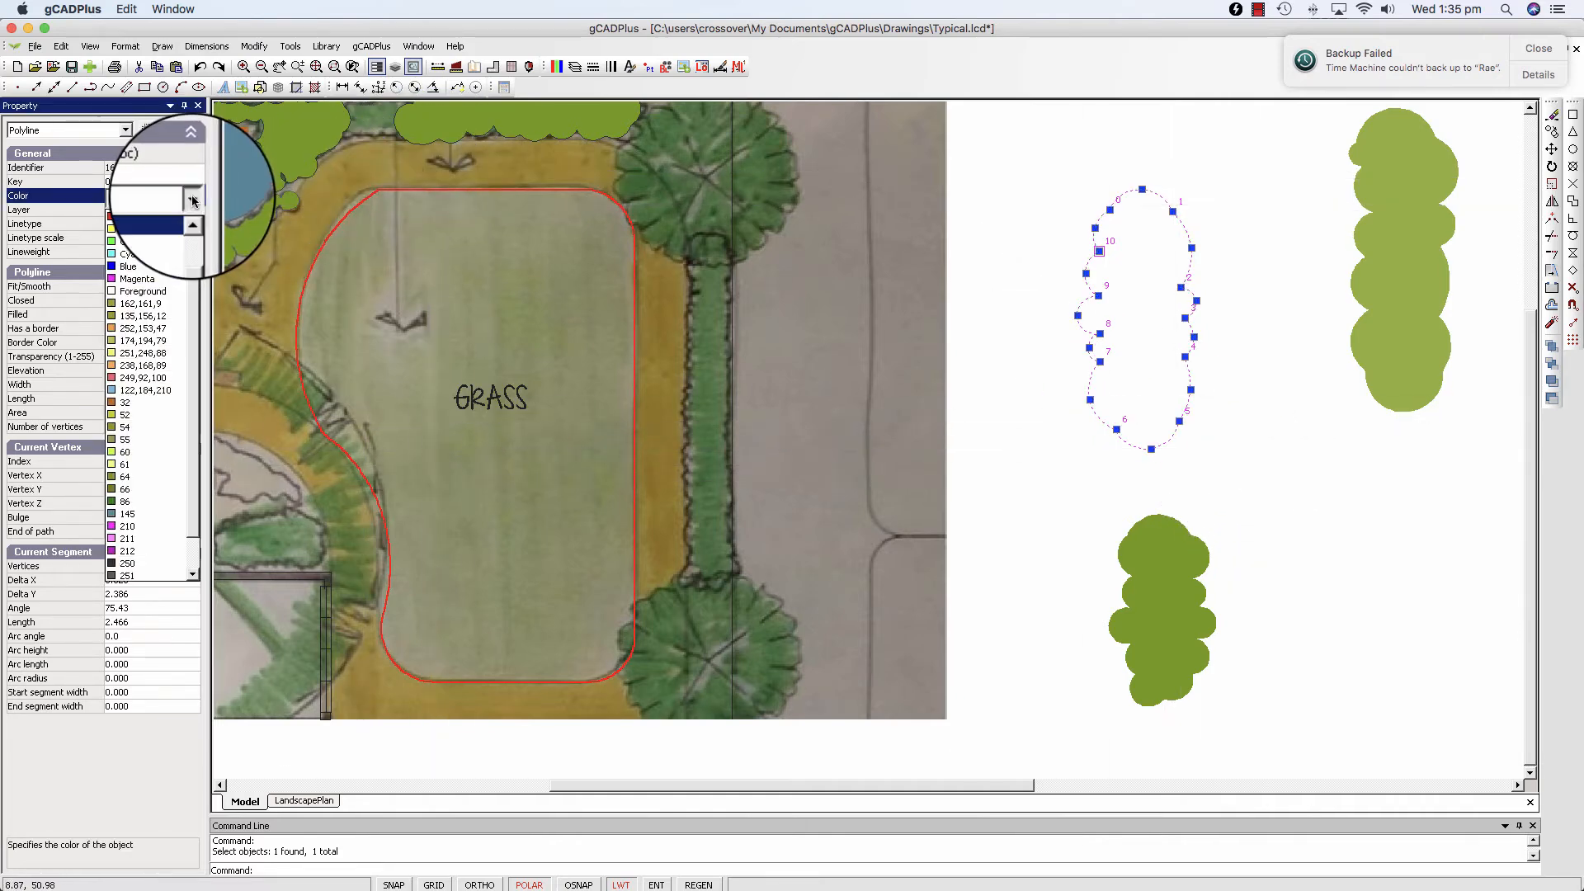
left_click(132, 428)
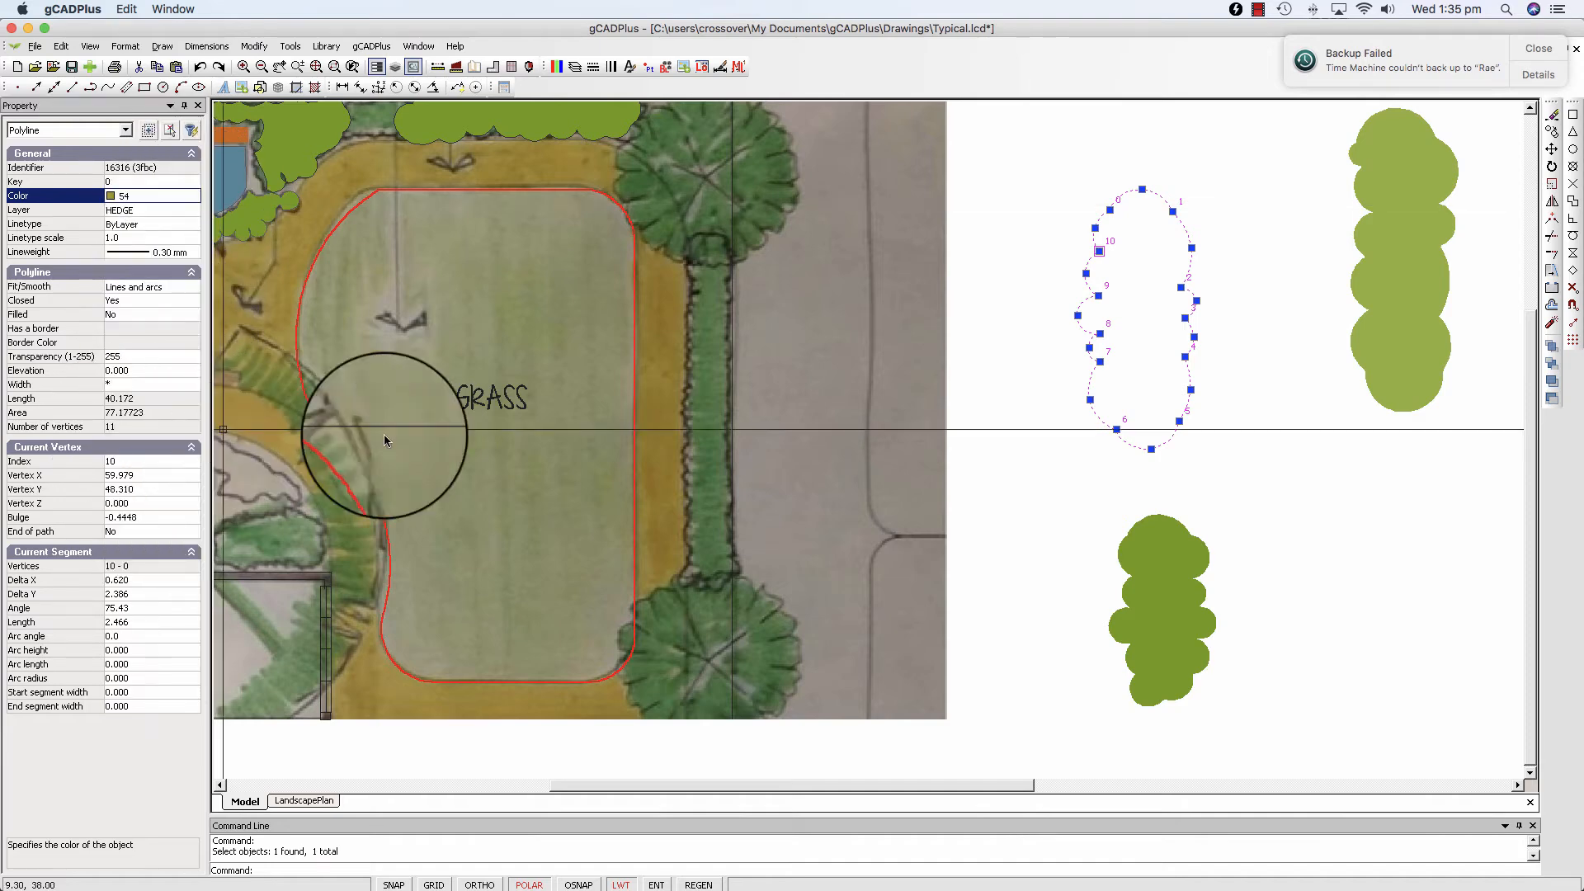
left_click(143, 315)
left_click(145, 310)
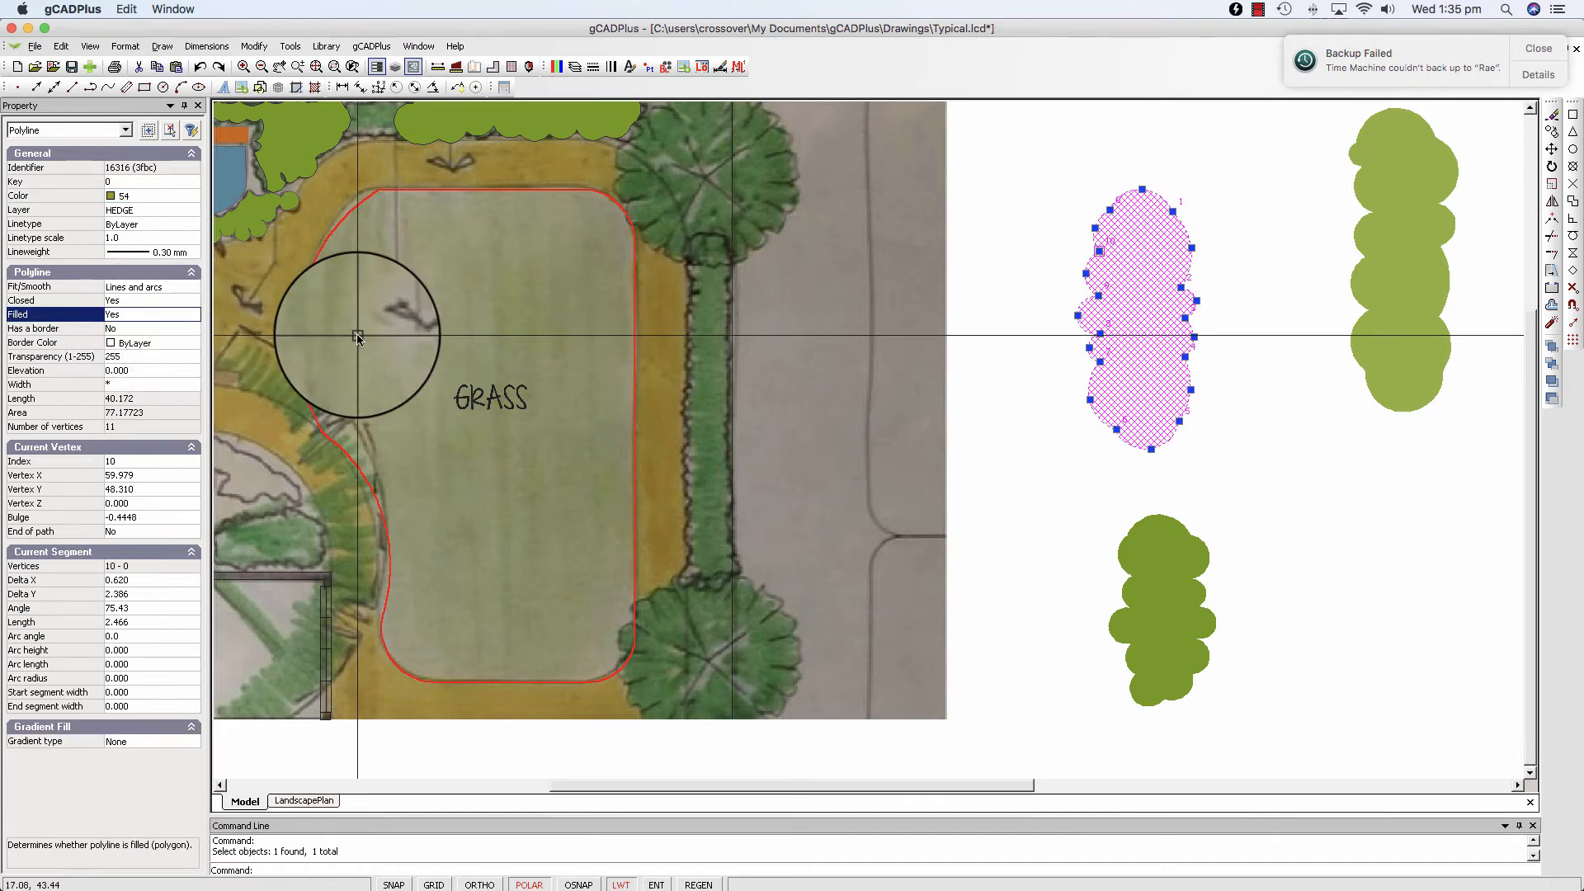
Step: Give the filled cloud shape a border in color 251 and clear the selection
left_click(192, 332)
left_click(191, 329)
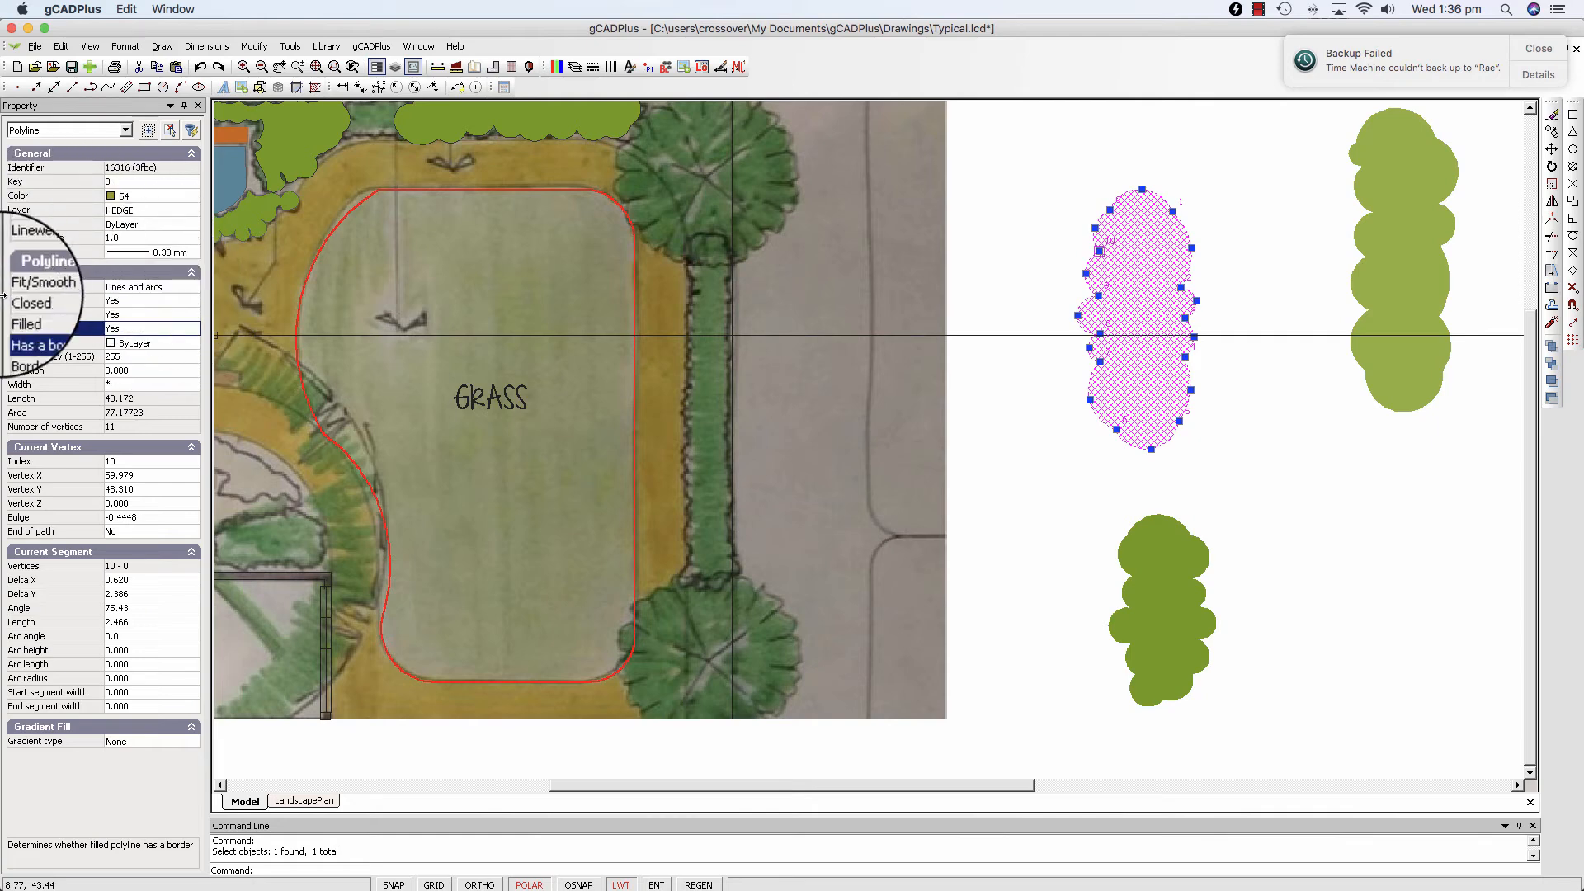
left_click(192, 345)
left_click(191, 345)
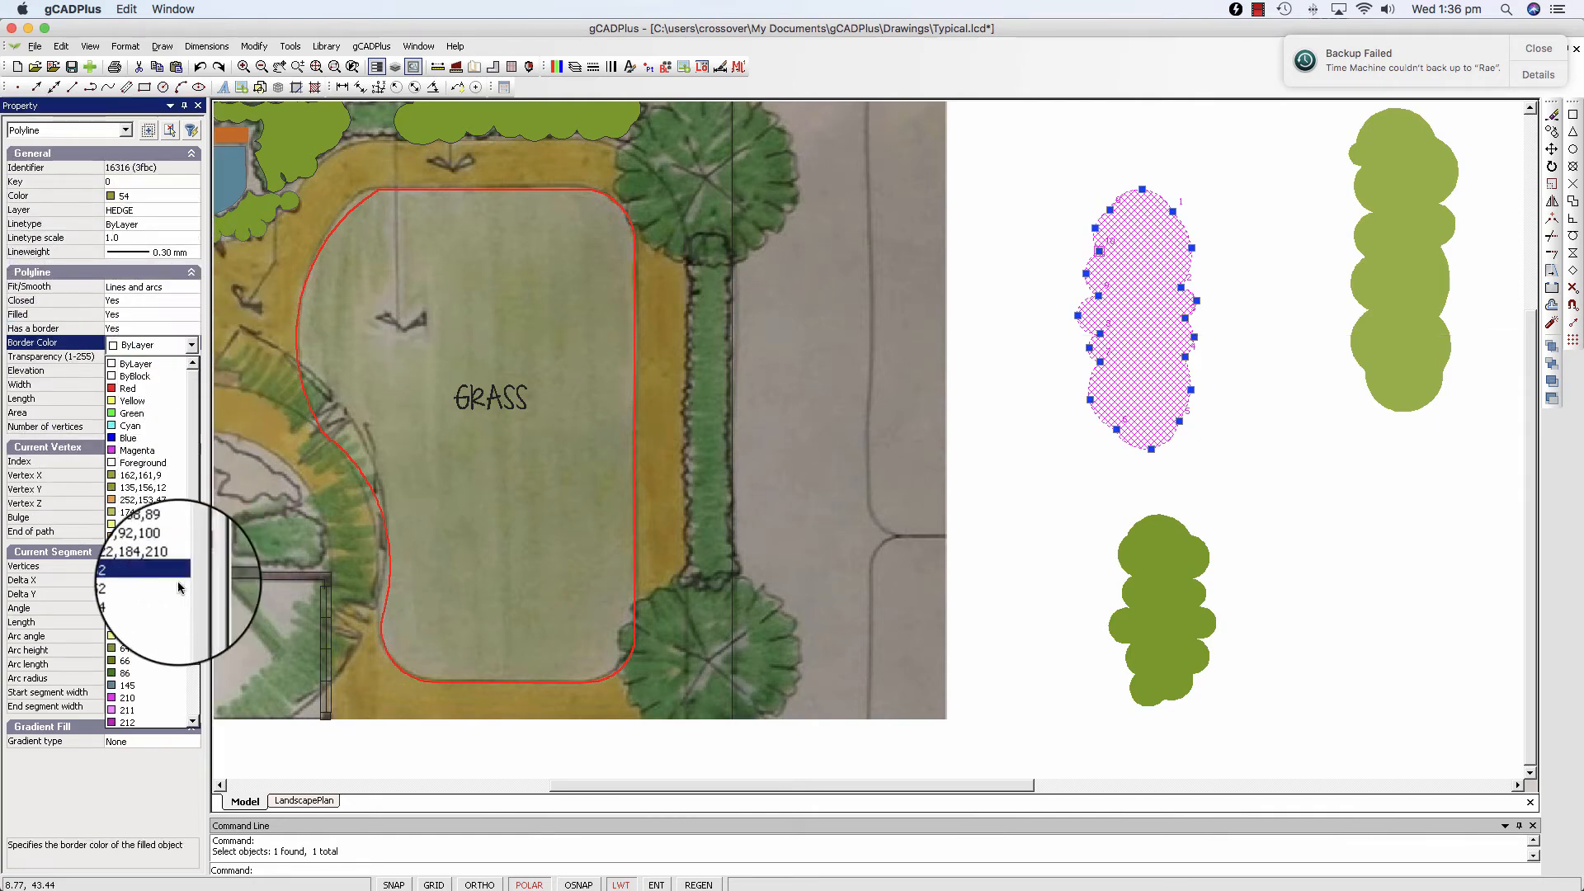
left_click_drag(192, 618, 186, 718)
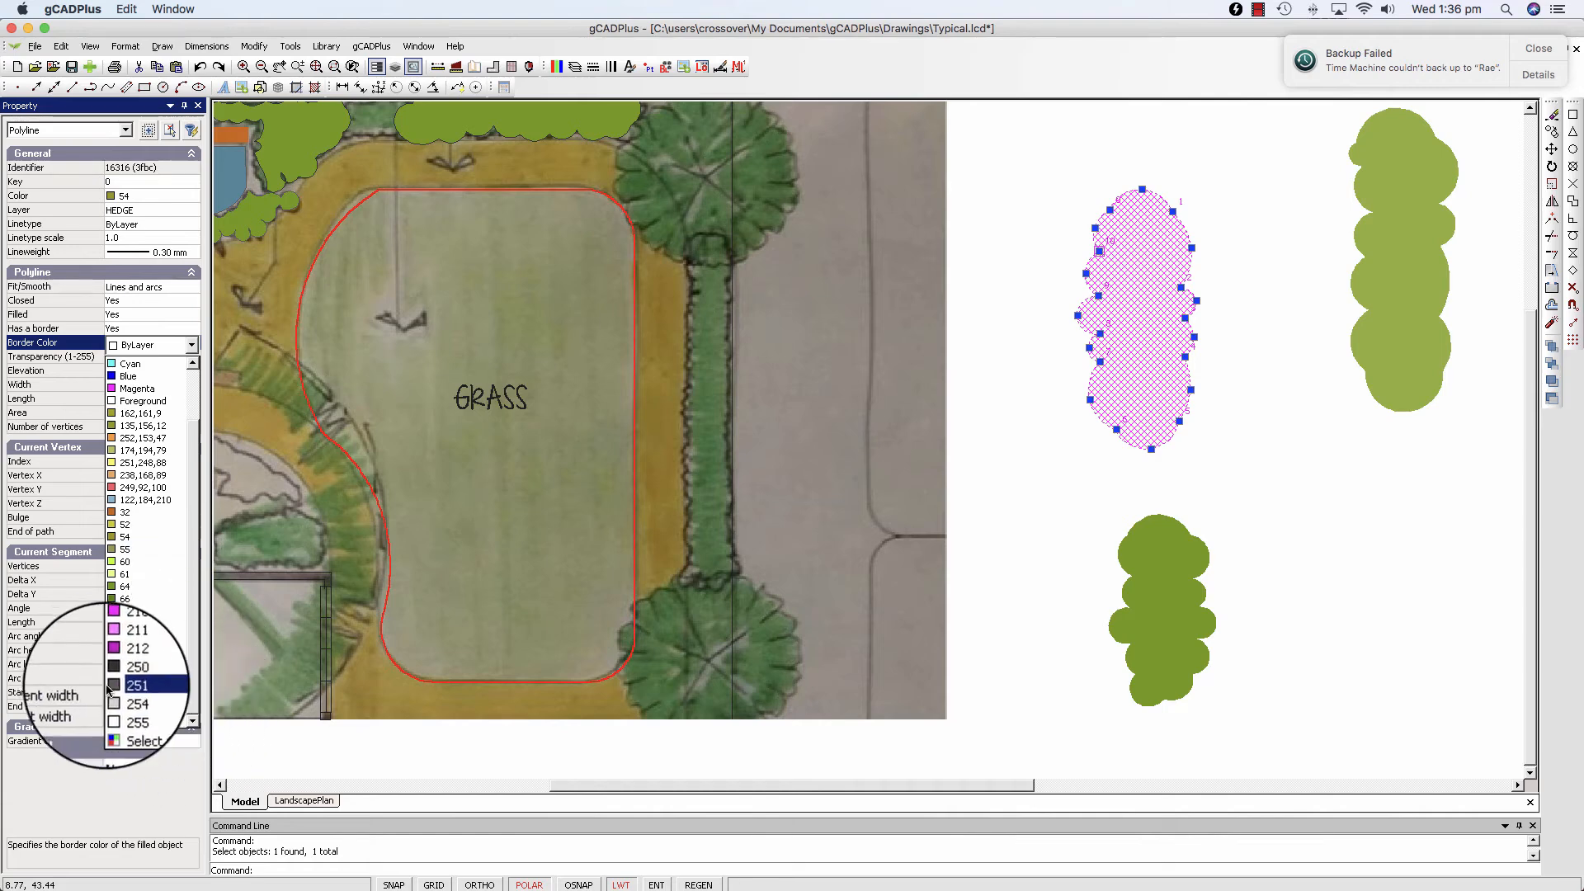
left_click(108, 685)
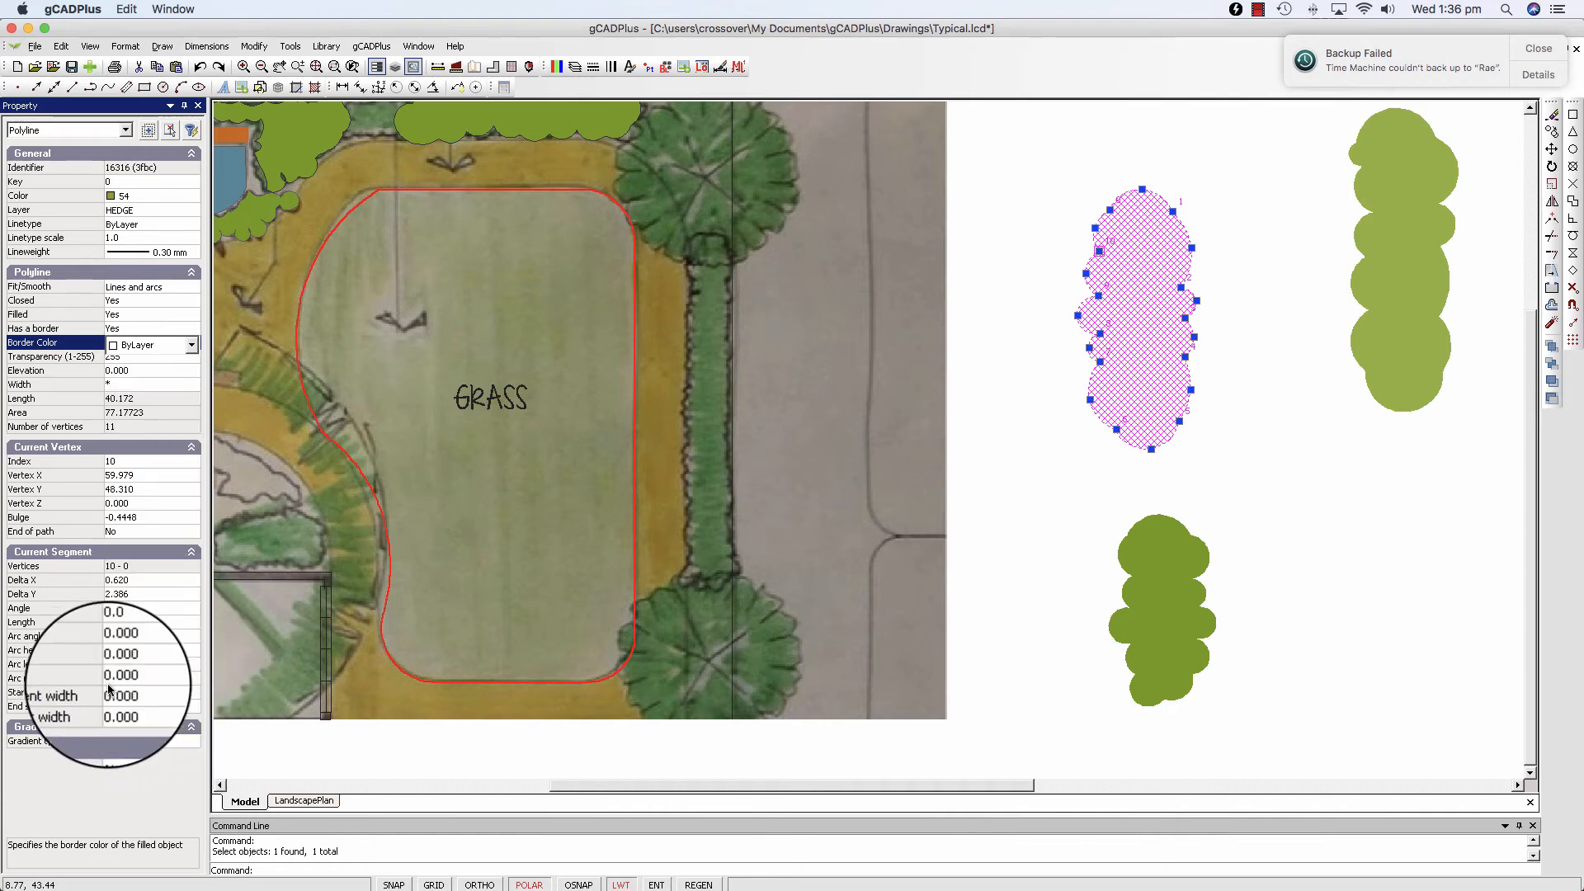
right_click(1222, 355)
left_click(1246, 384)
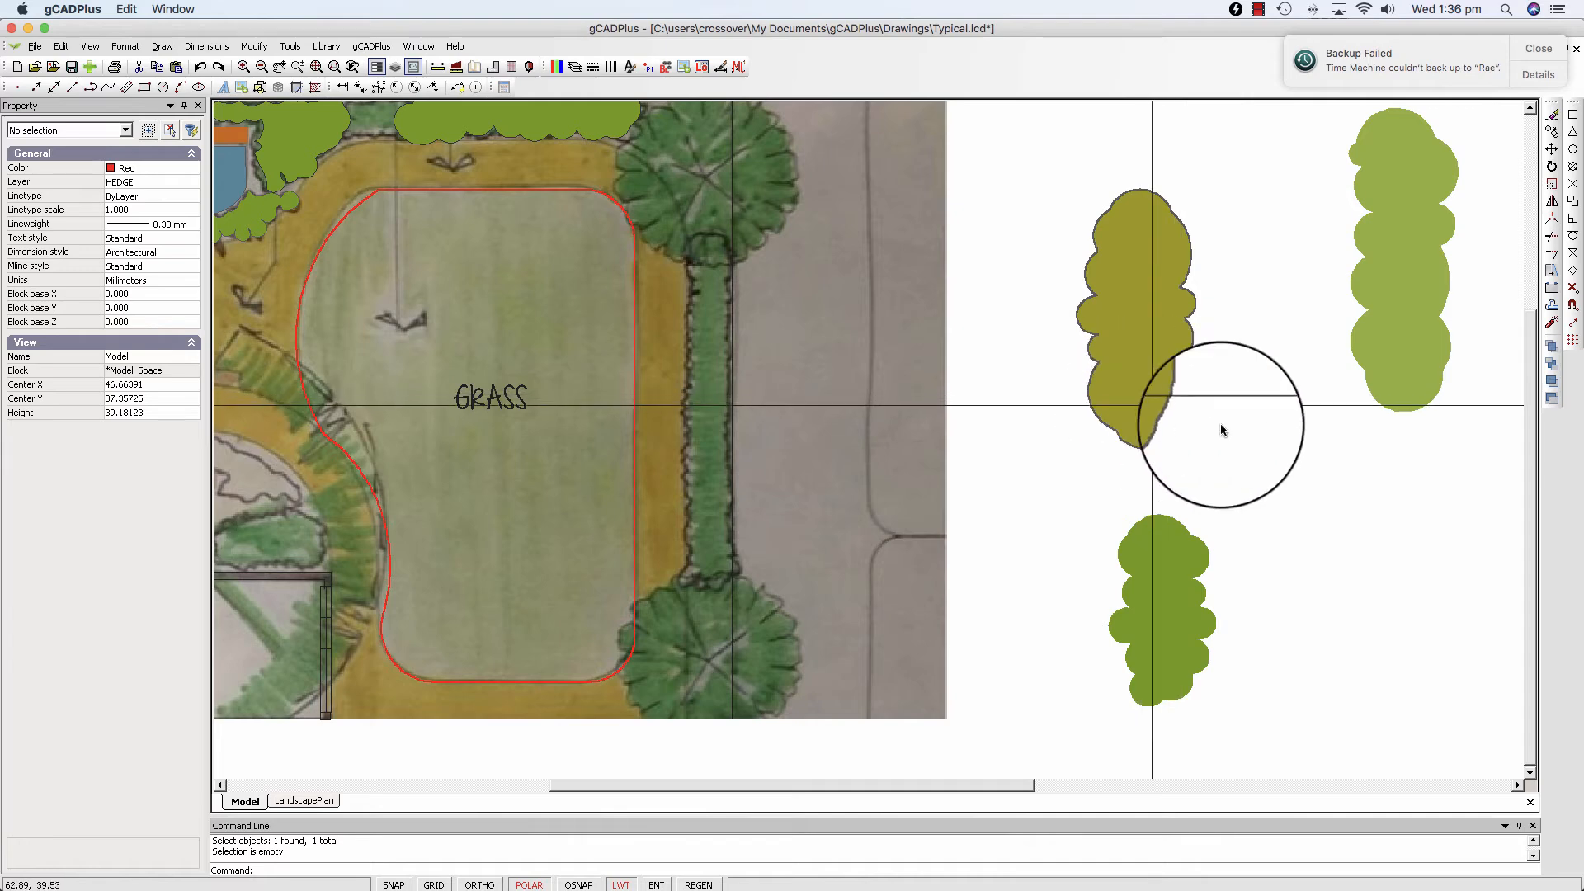
Step: Set the transparency of the bordered olive cloud shape to 150 and clear the selection
left_click(1159, 633)
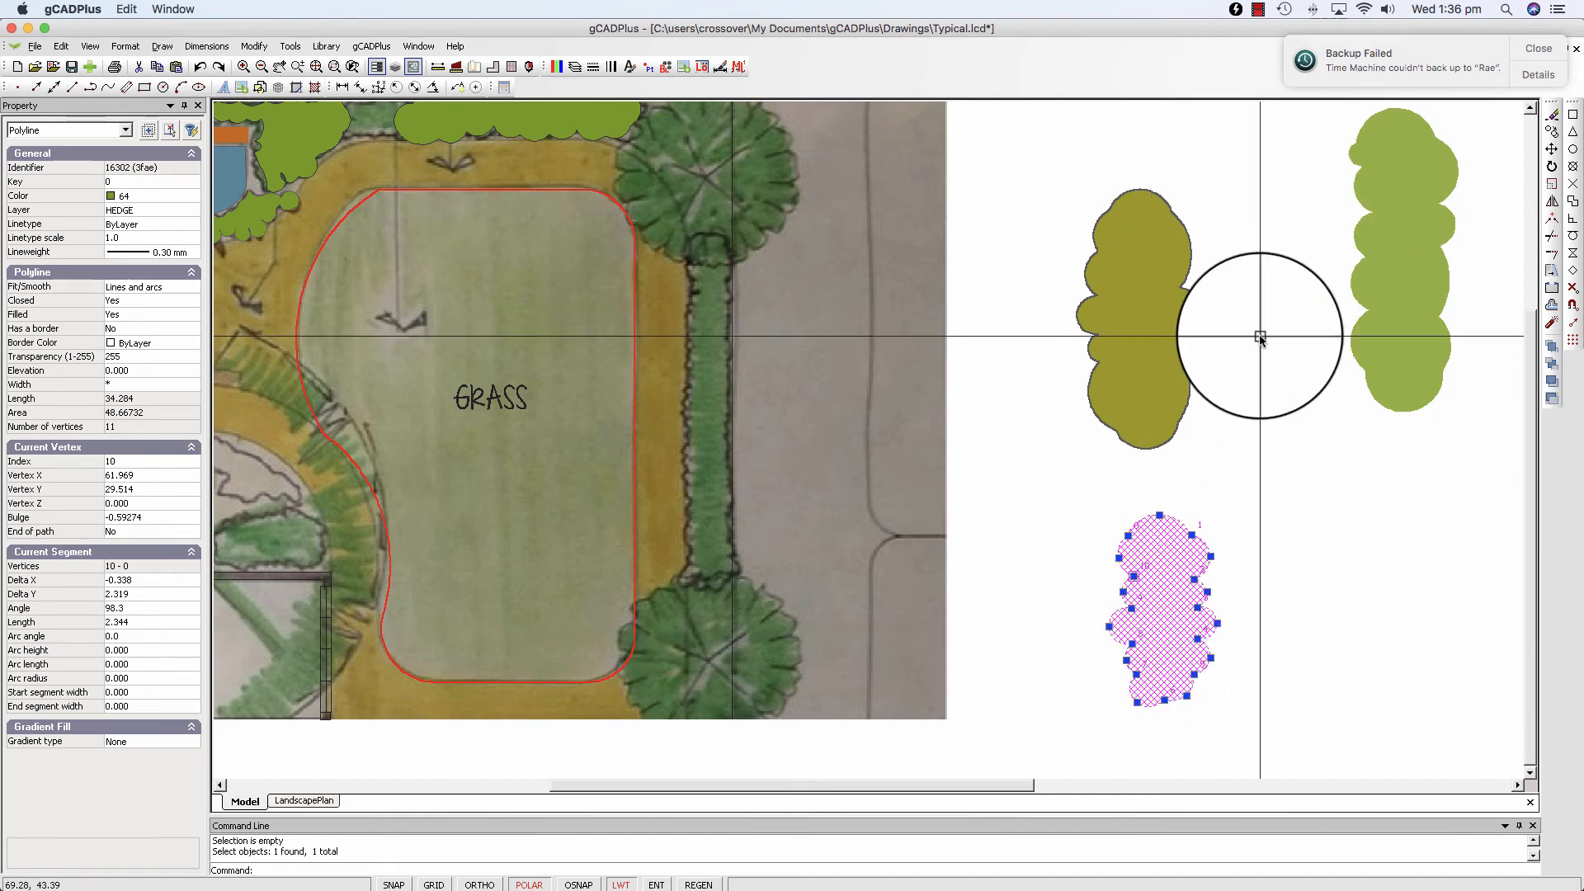
key("Escape")
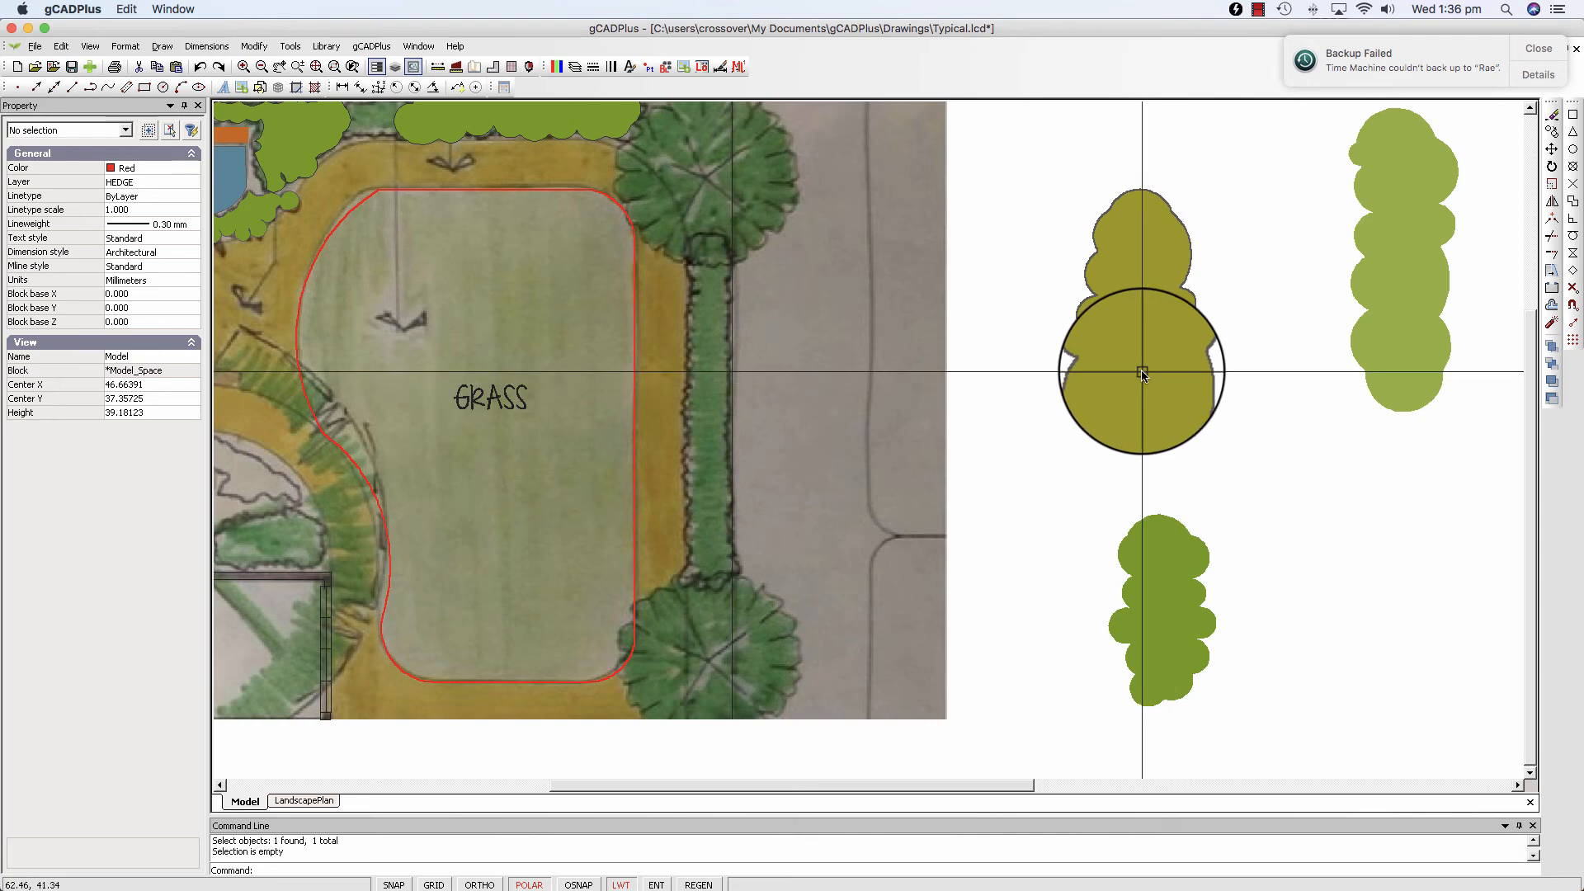
left_click(1142, 374)
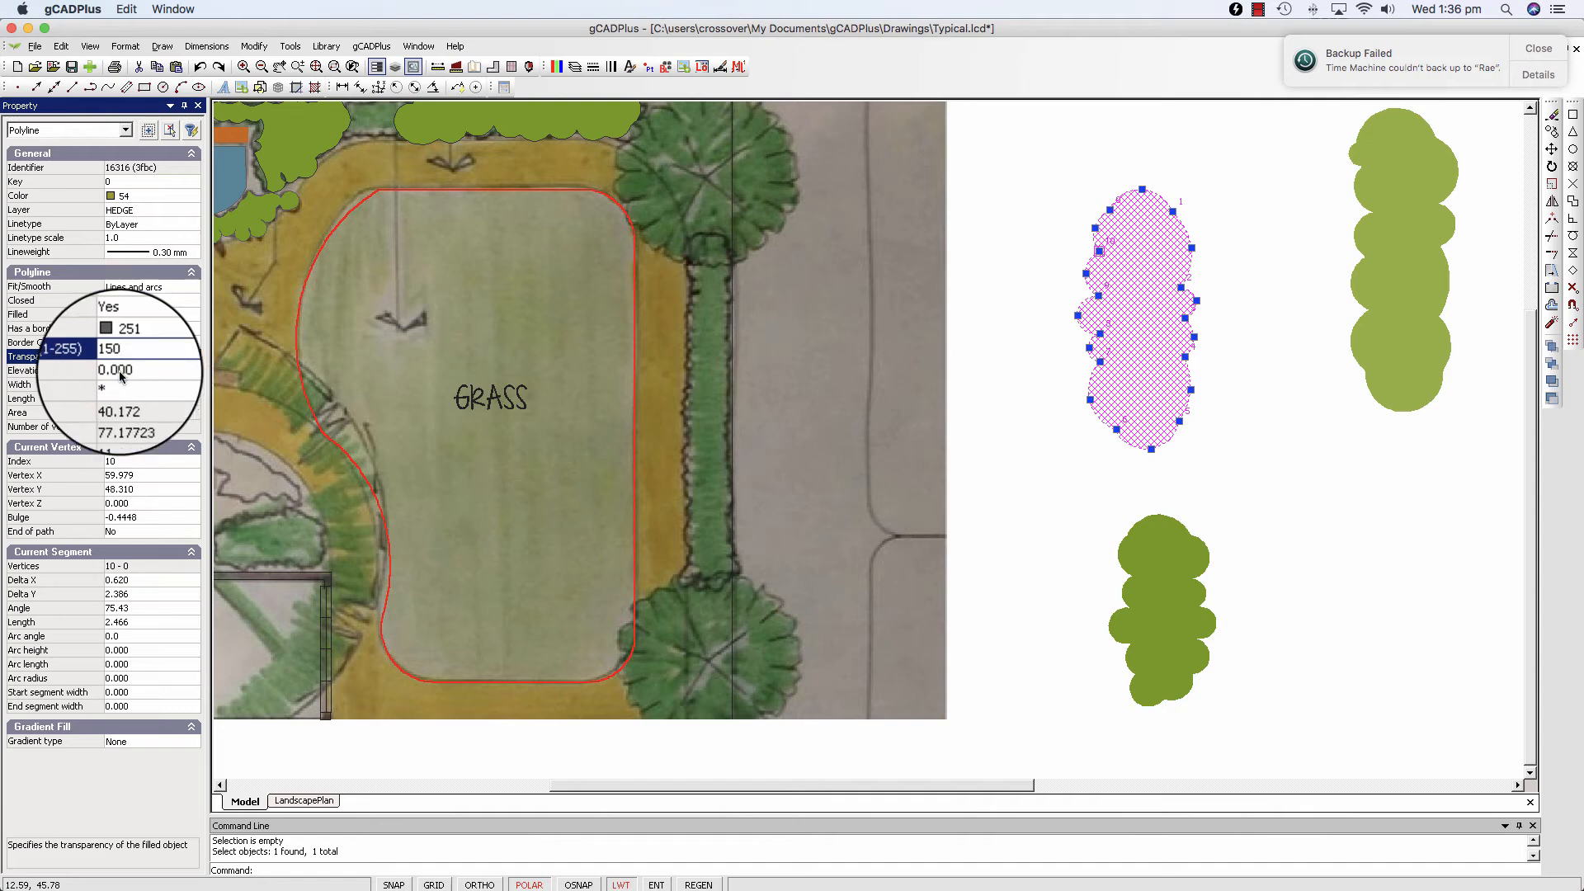
right_click(1065, 142)
left_click(1086, 166)
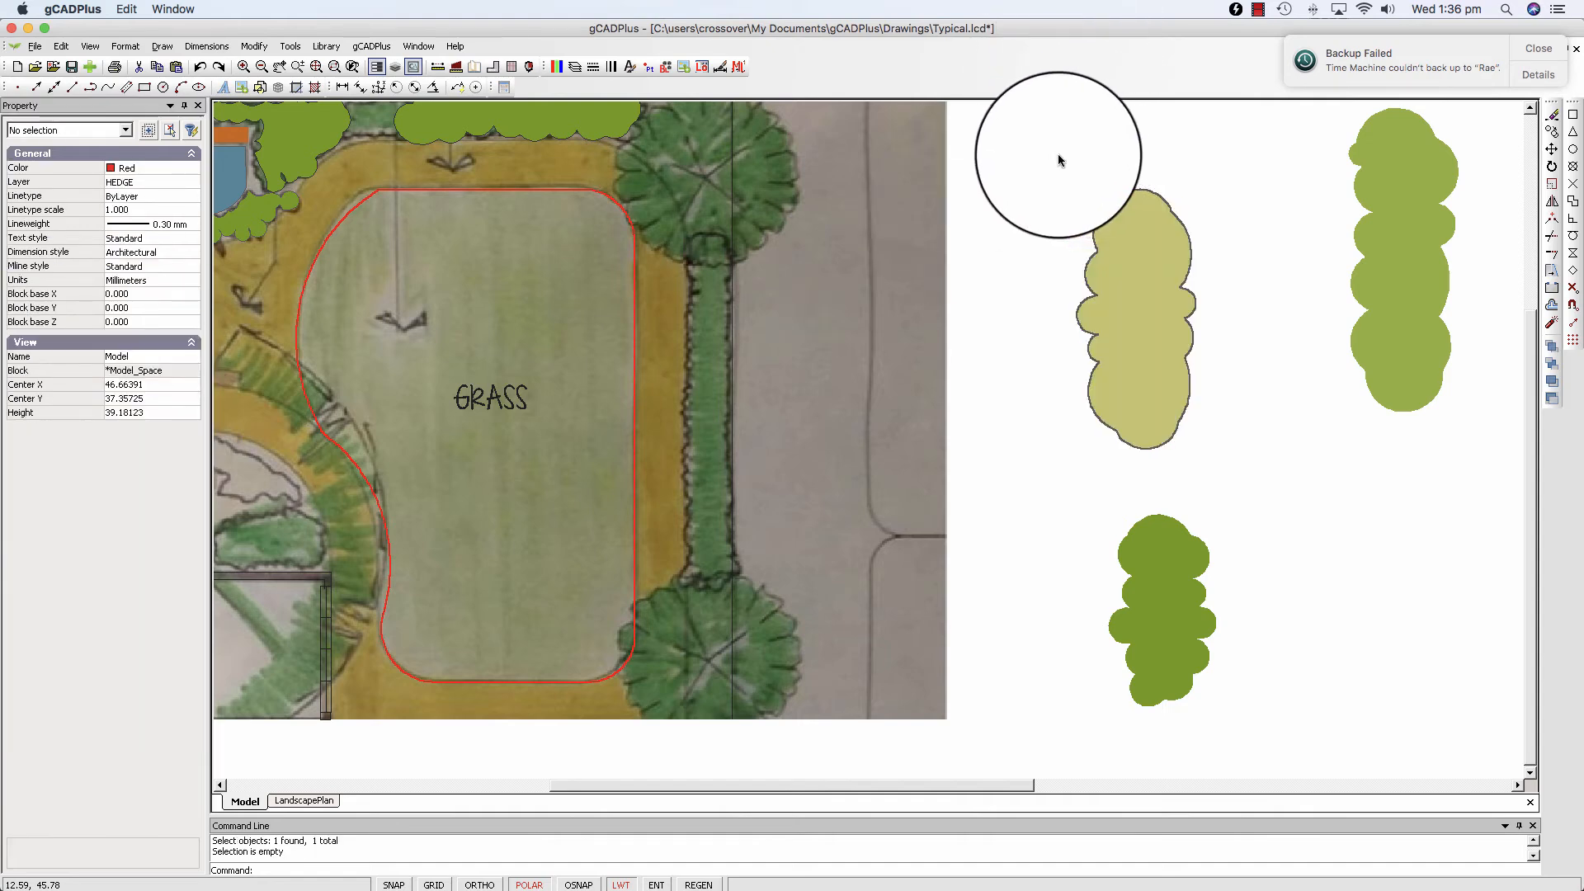
Step: Set the lineweight of the bordered cloud shape to 0.15 mm and clear the selection
left_click(1098, 419)
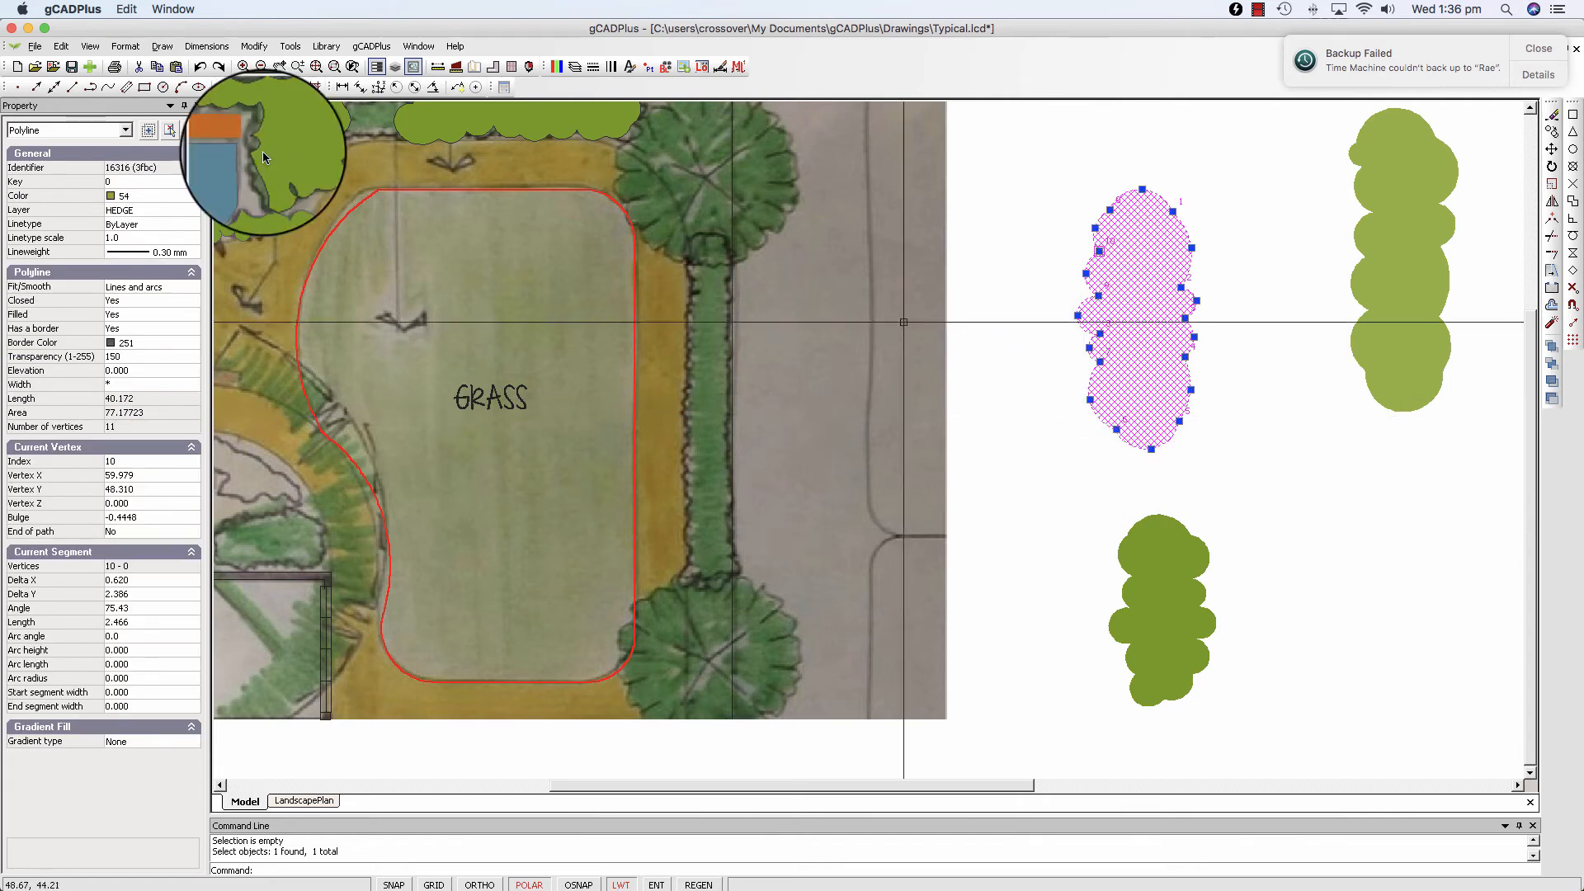
left_click(165, 252)
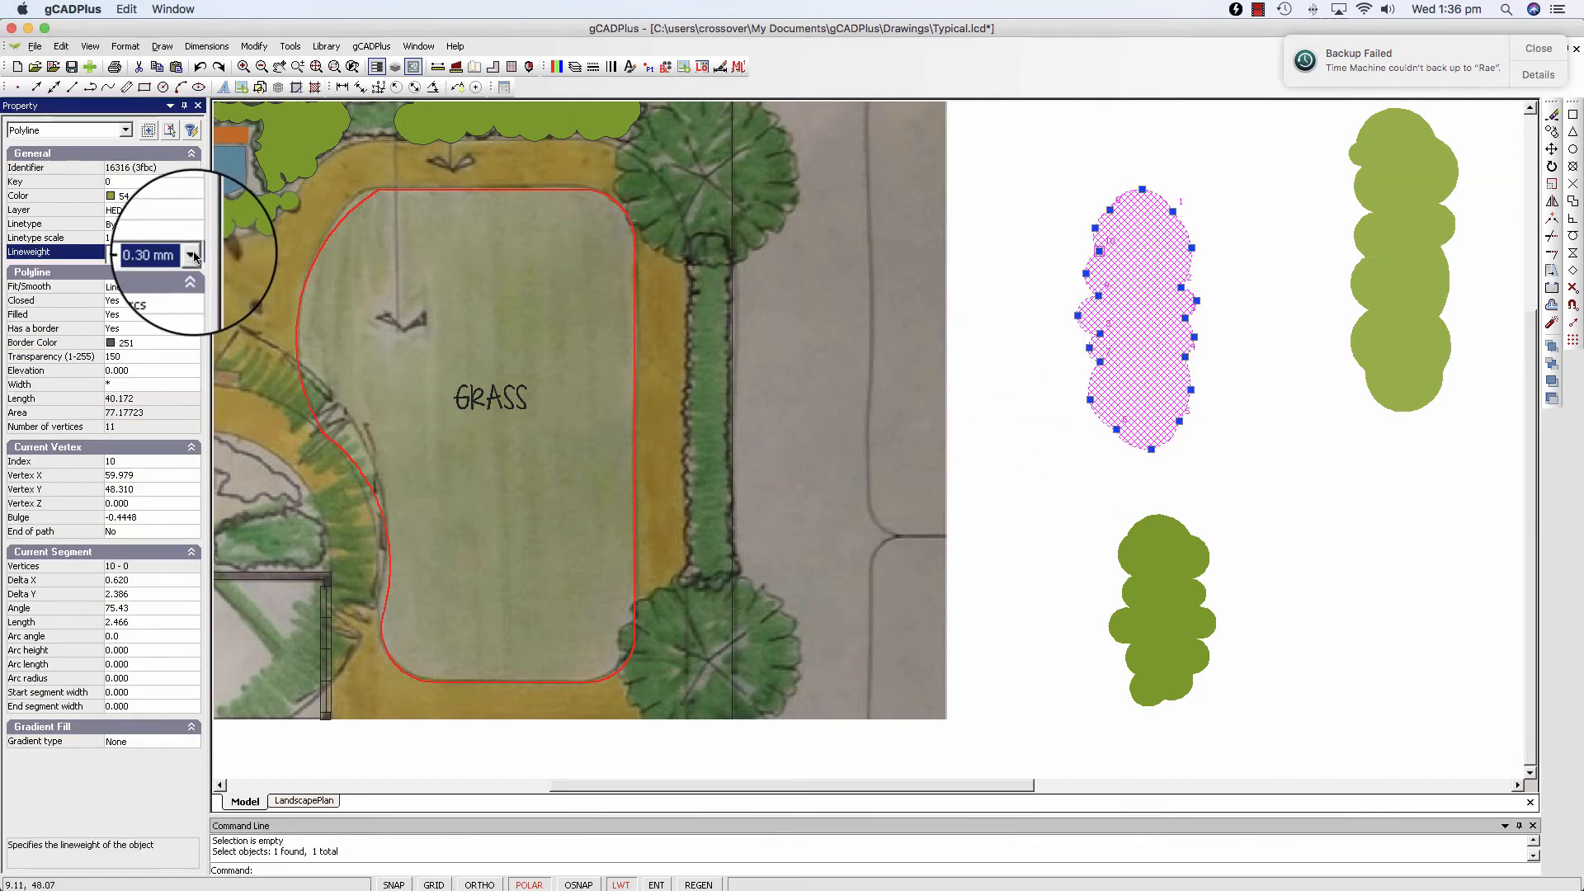
left_click(196, 252)
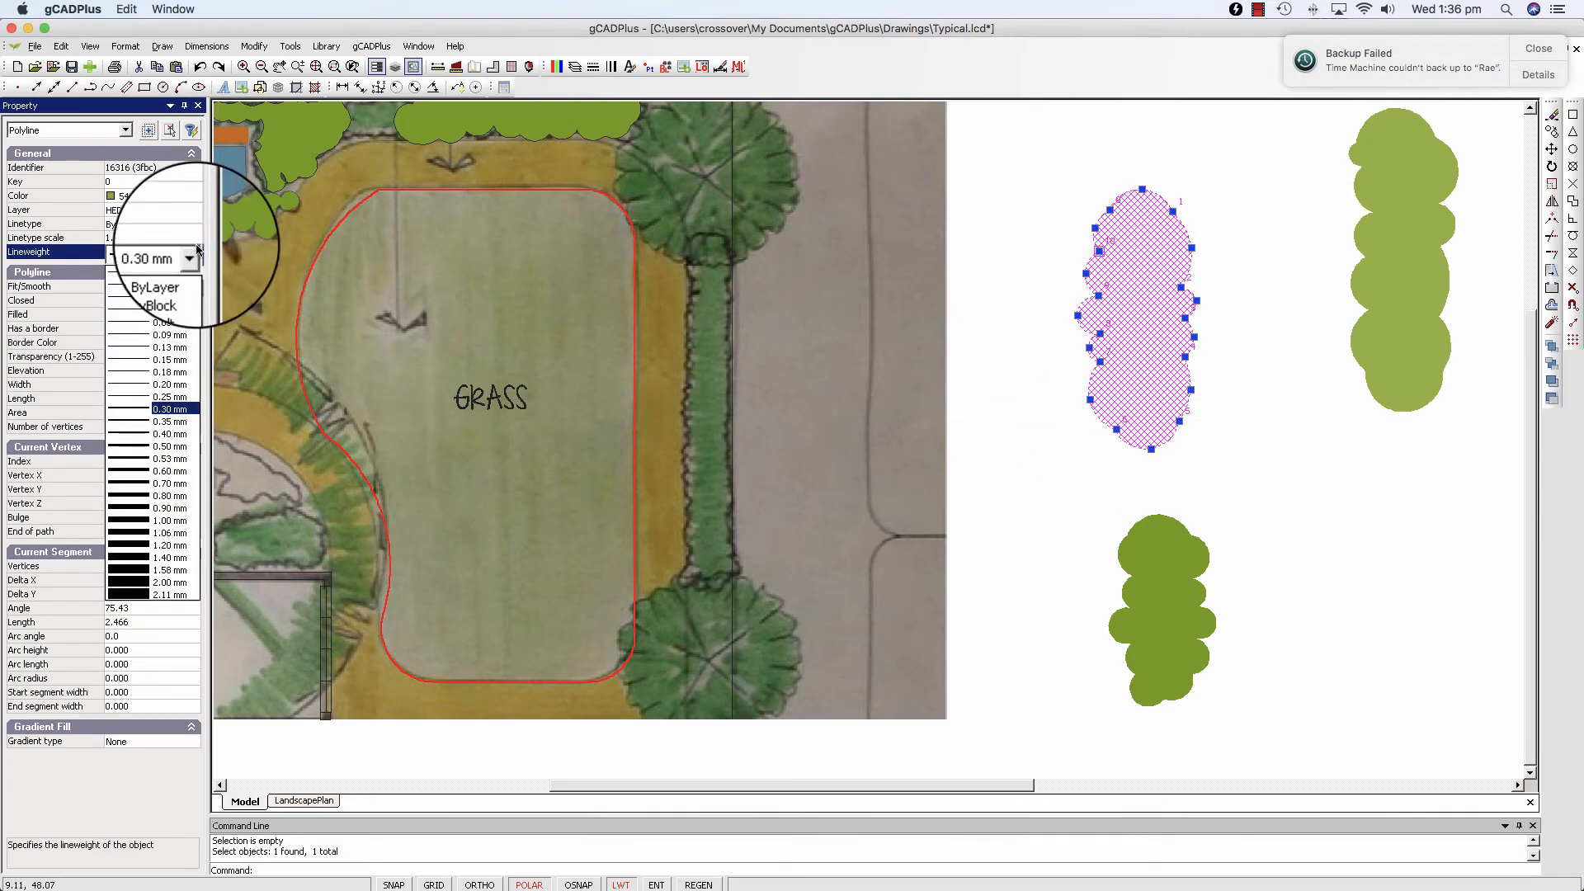
left_click(150, 361)
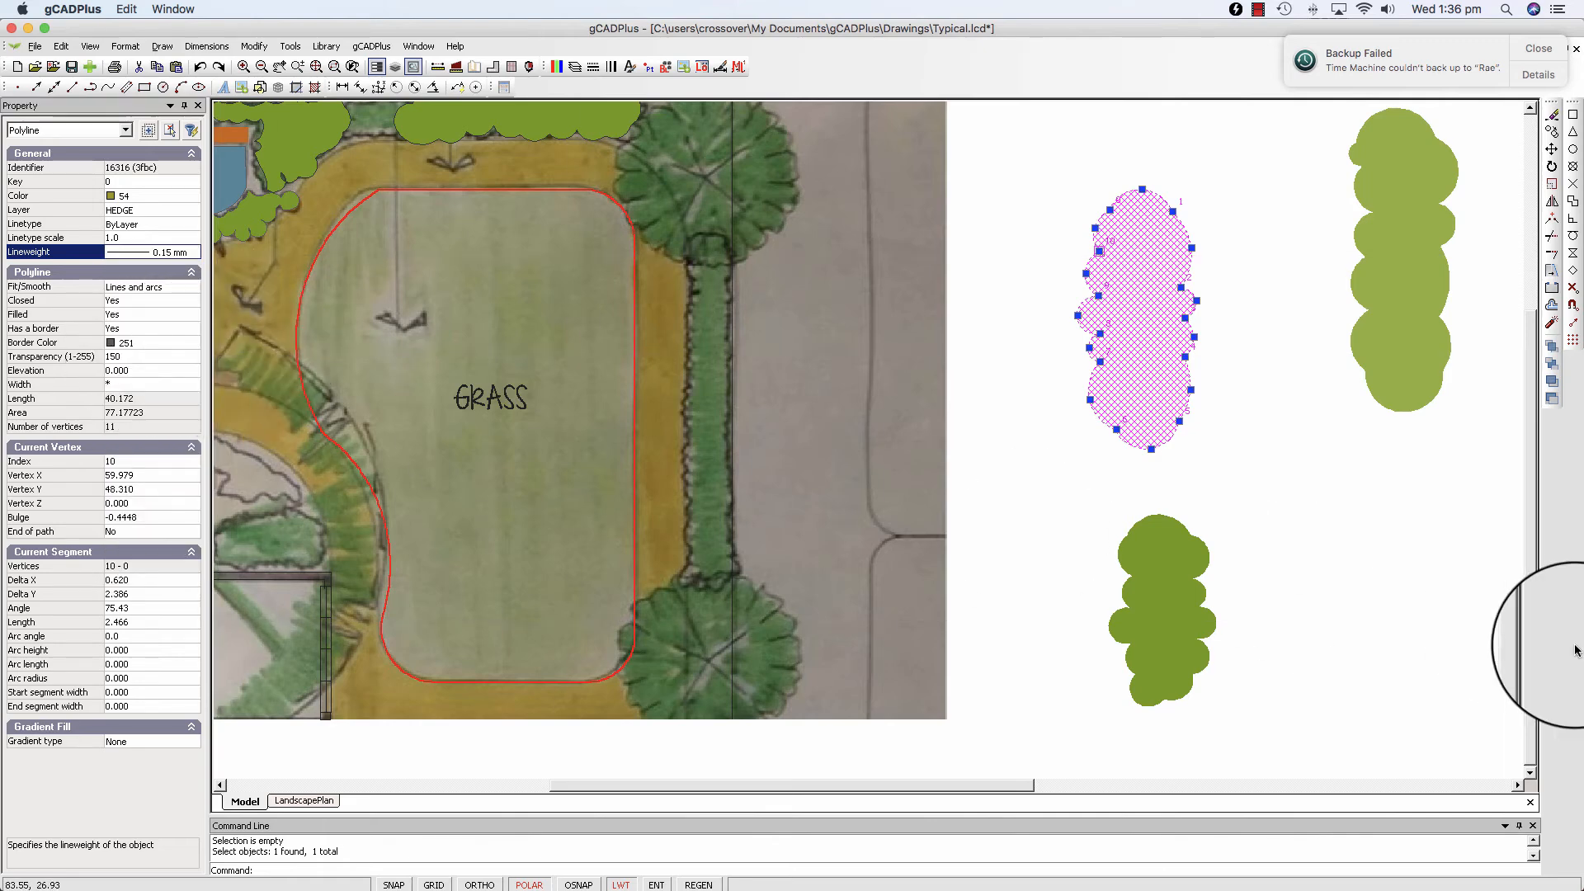
key("Escape")
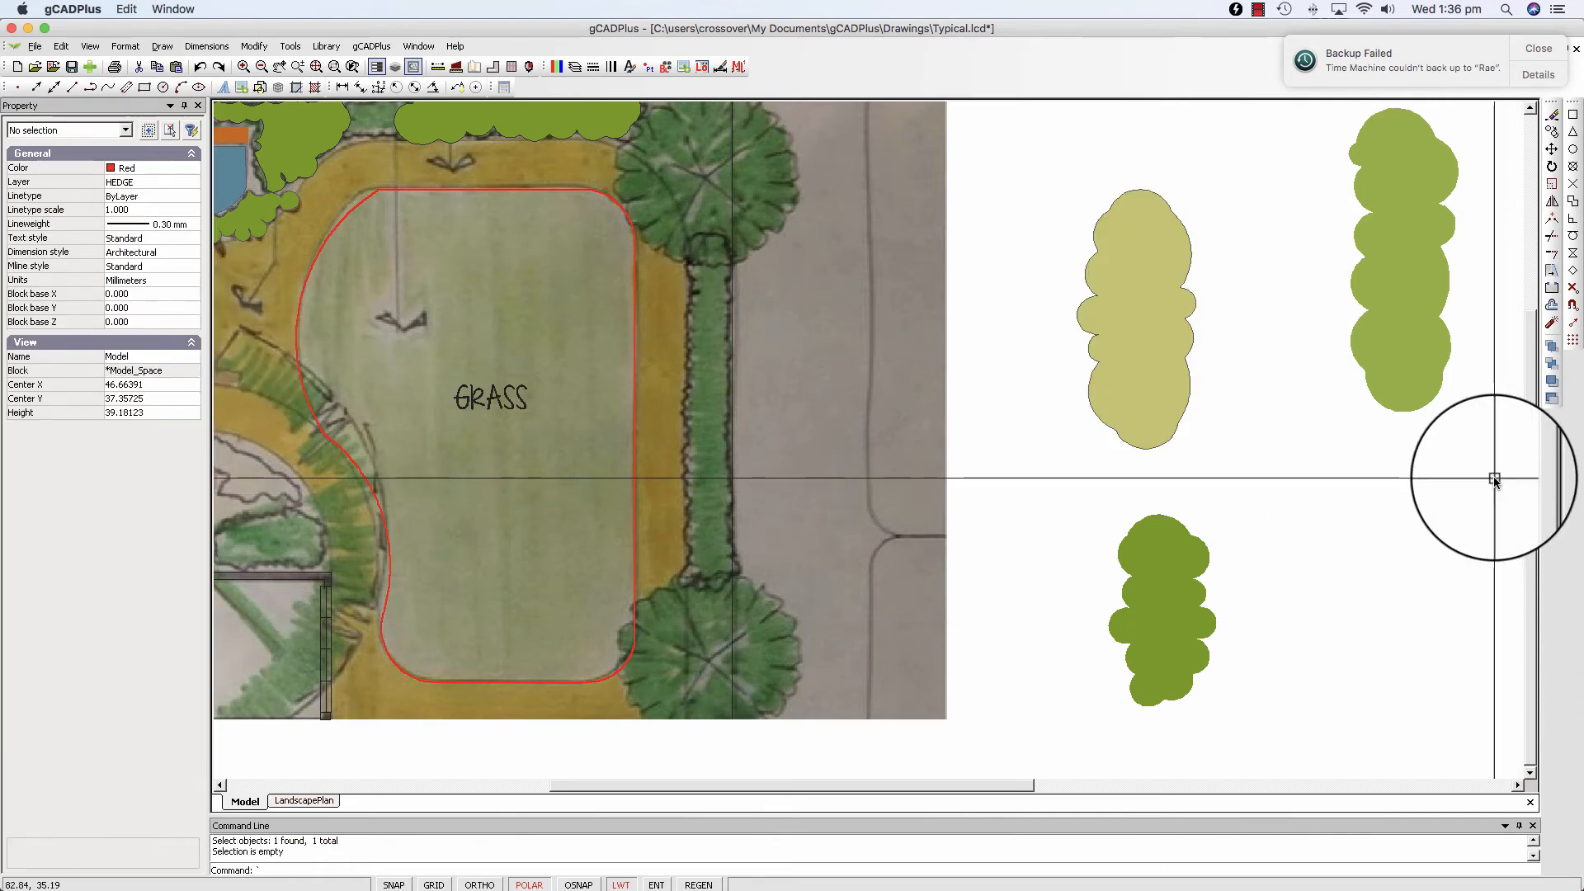
Step: Set the traced grass outline's color to Green, make it filled, and clear the selection
scroll(1416, 532, "down", 1)
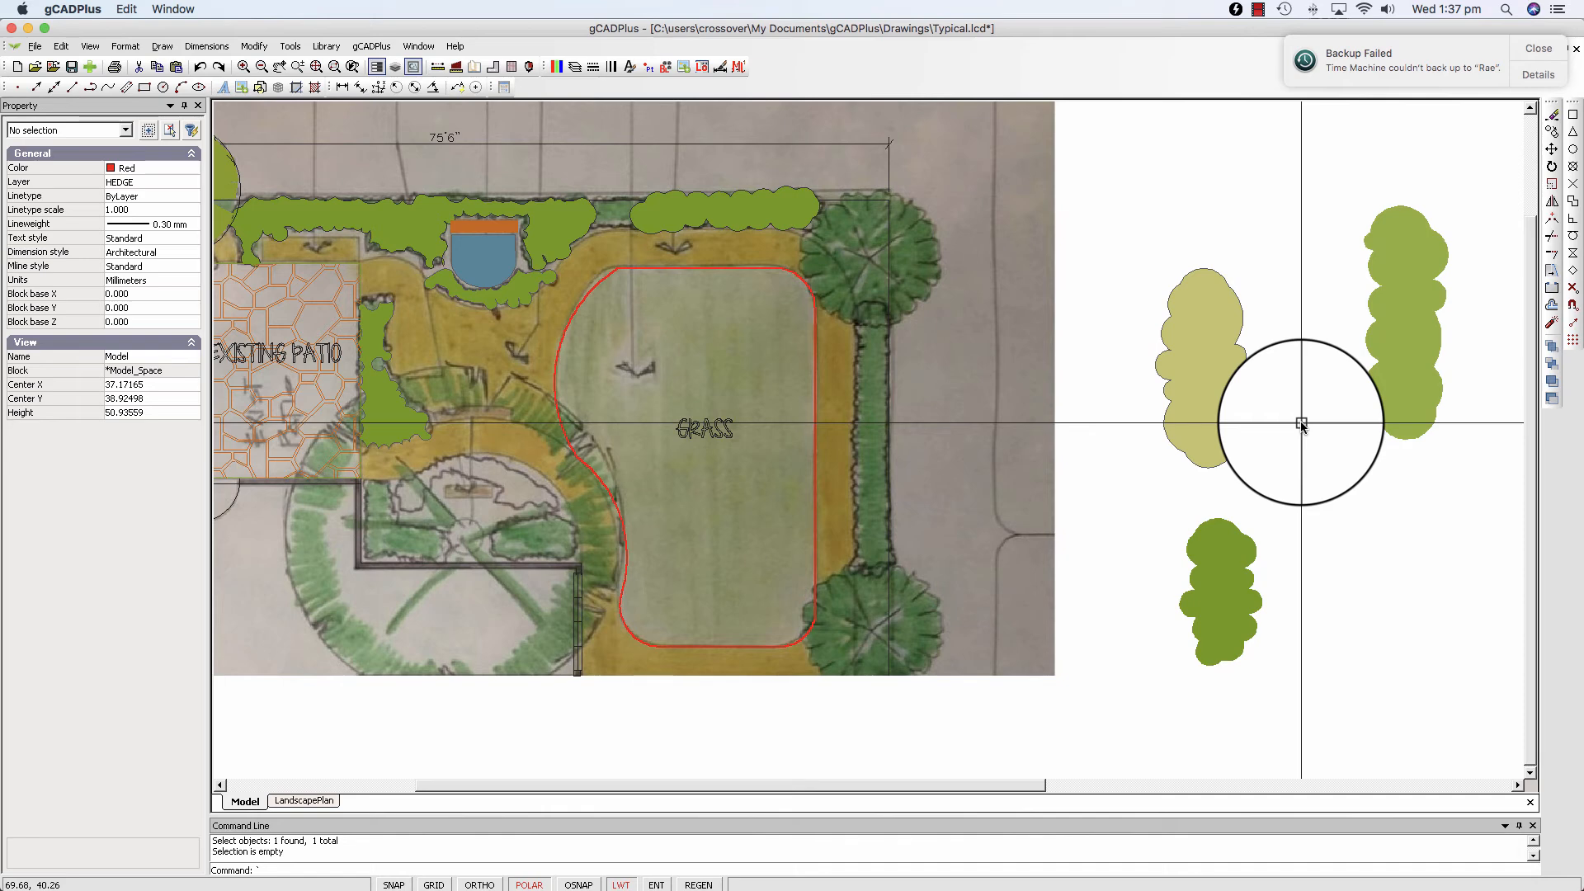
left_click(703, 269)
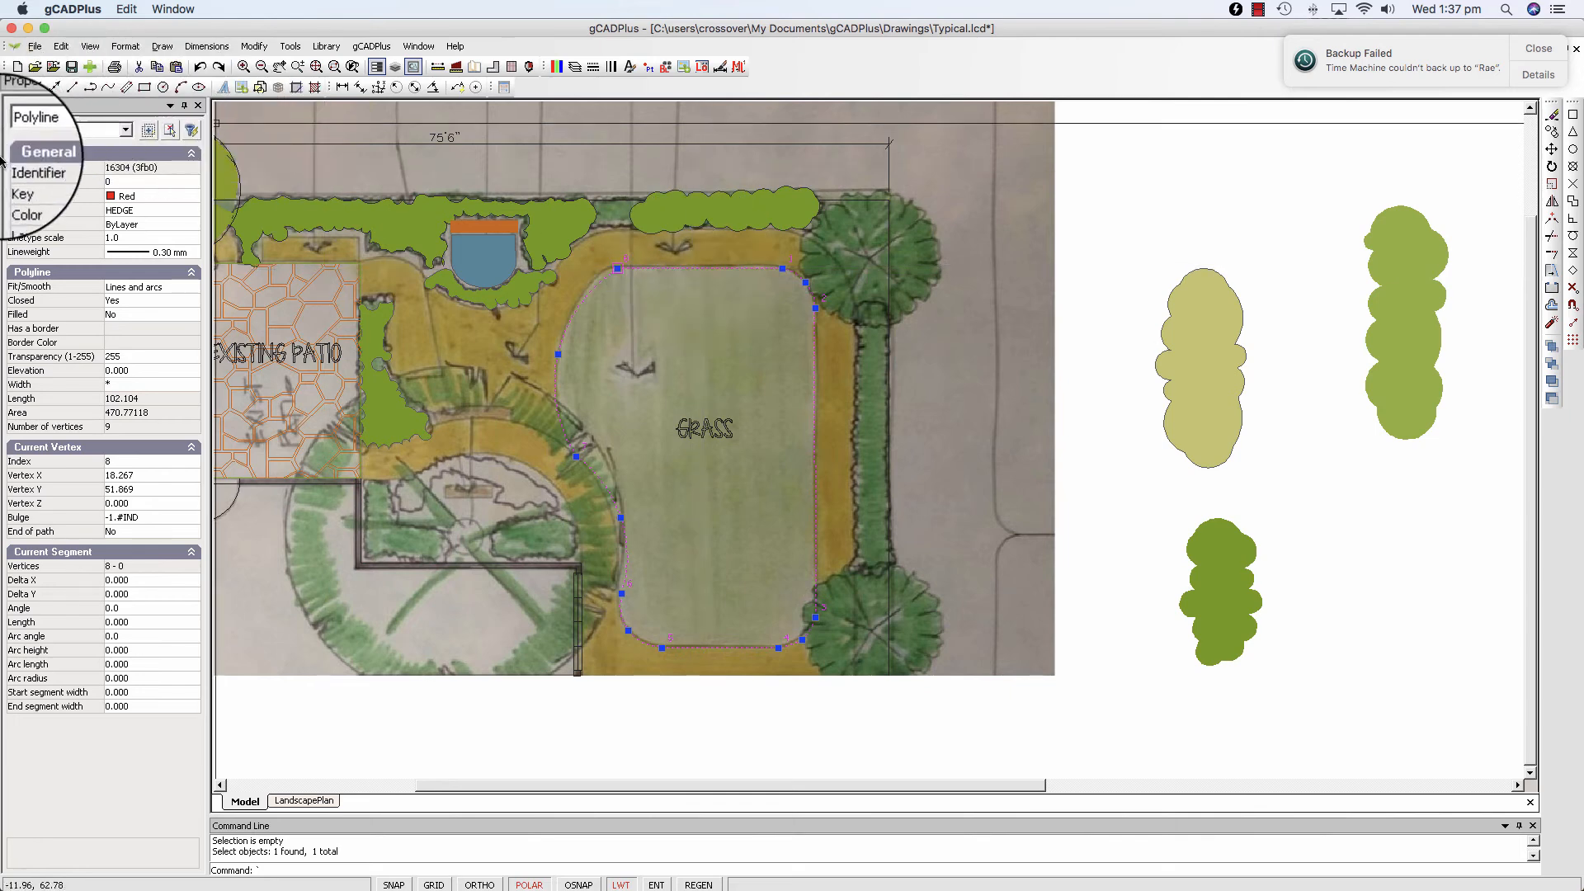
left_click(196, 200)
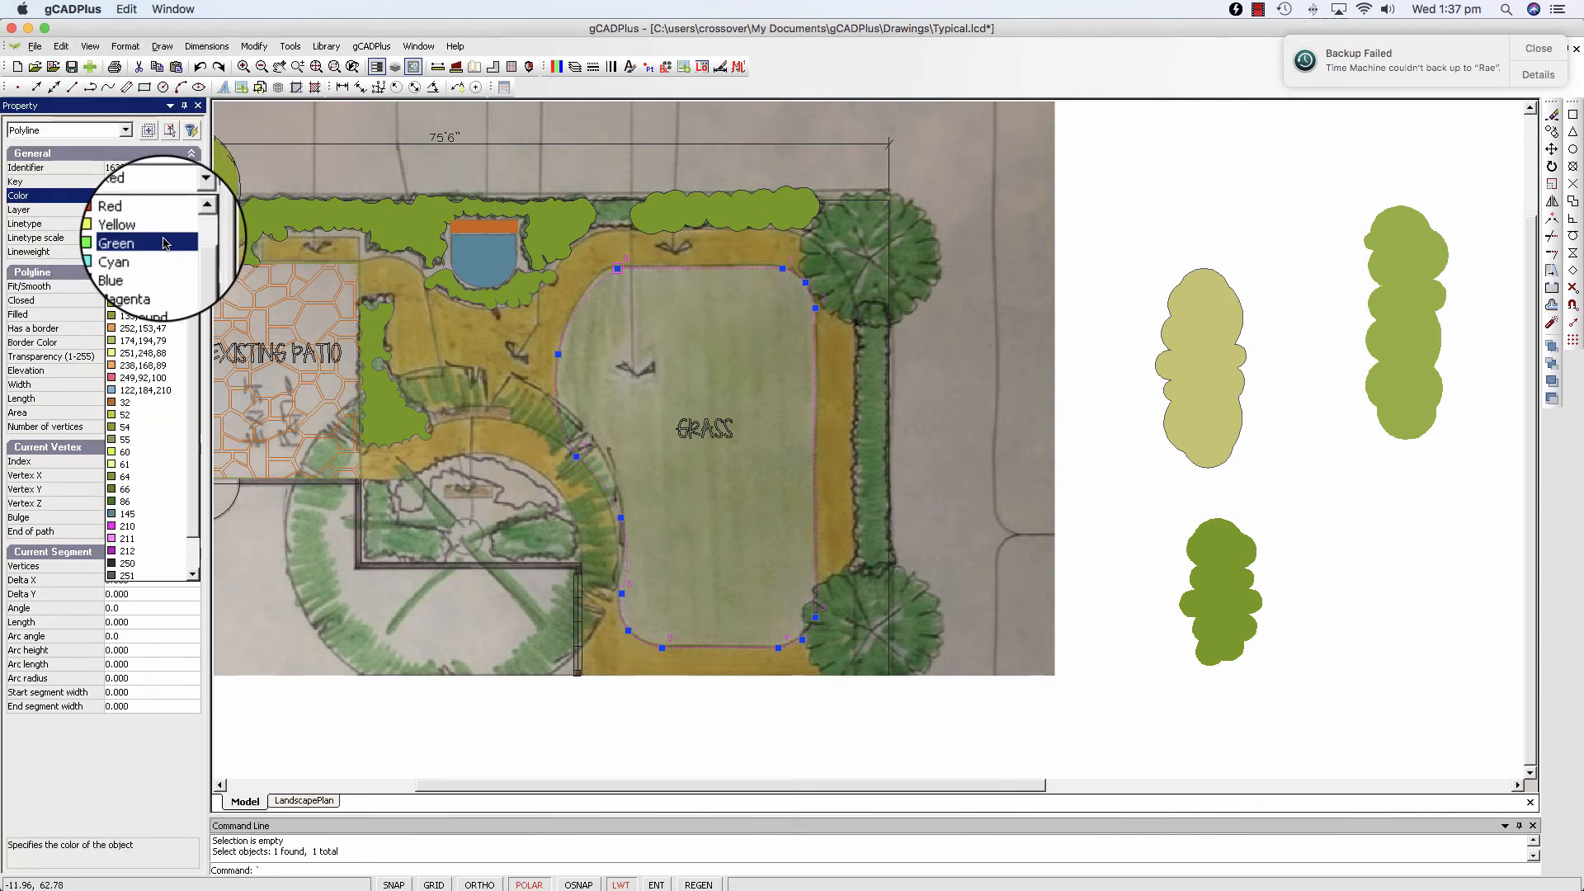
left_click(166, 243)
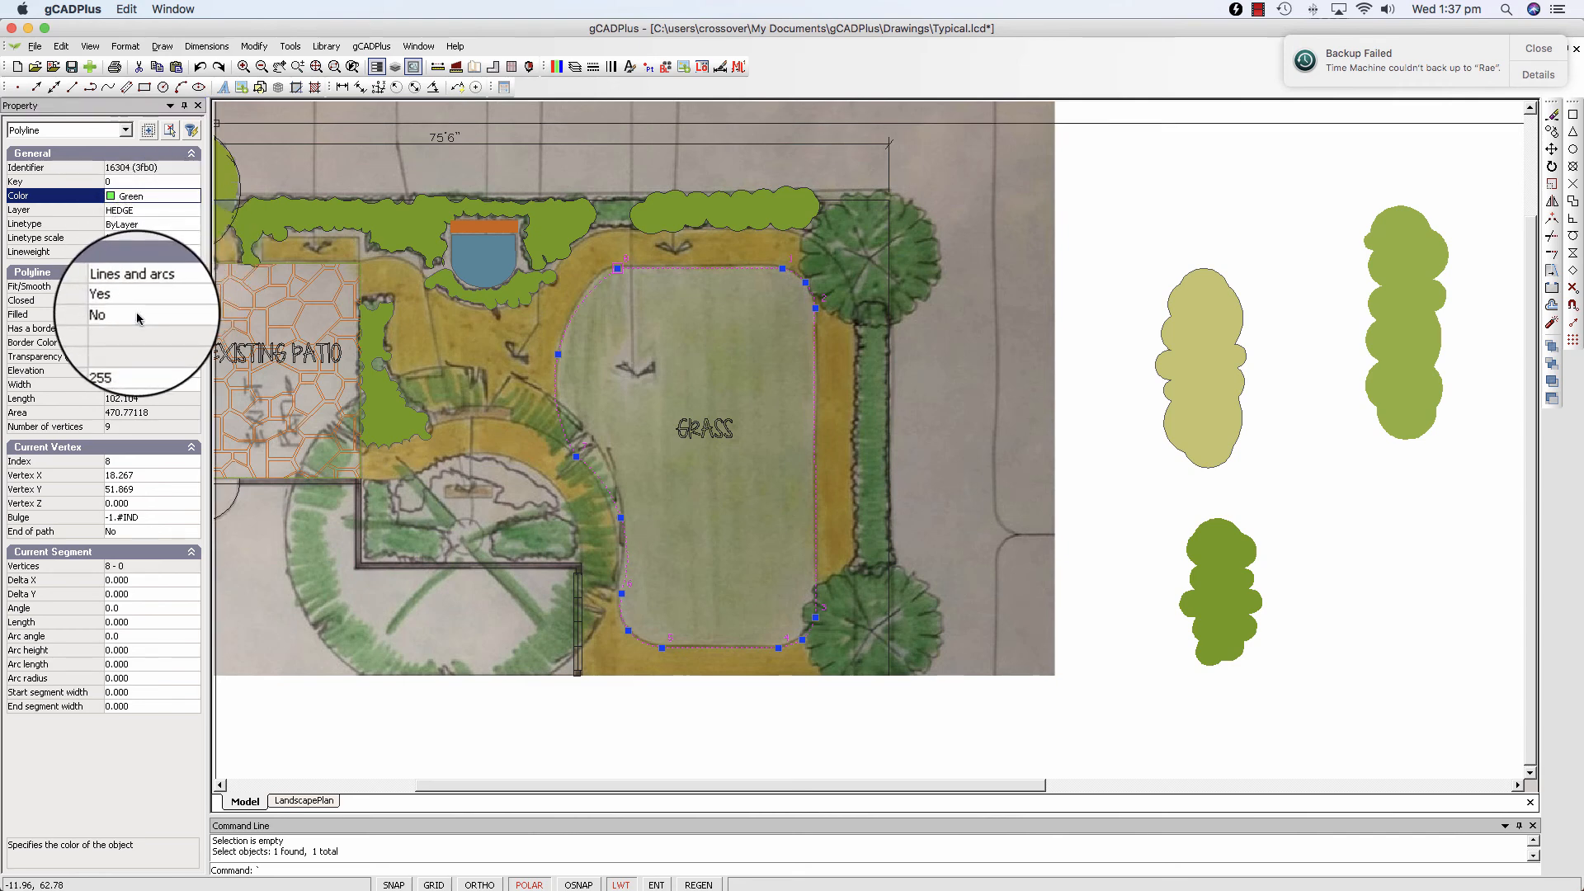
double_click(139, 319)
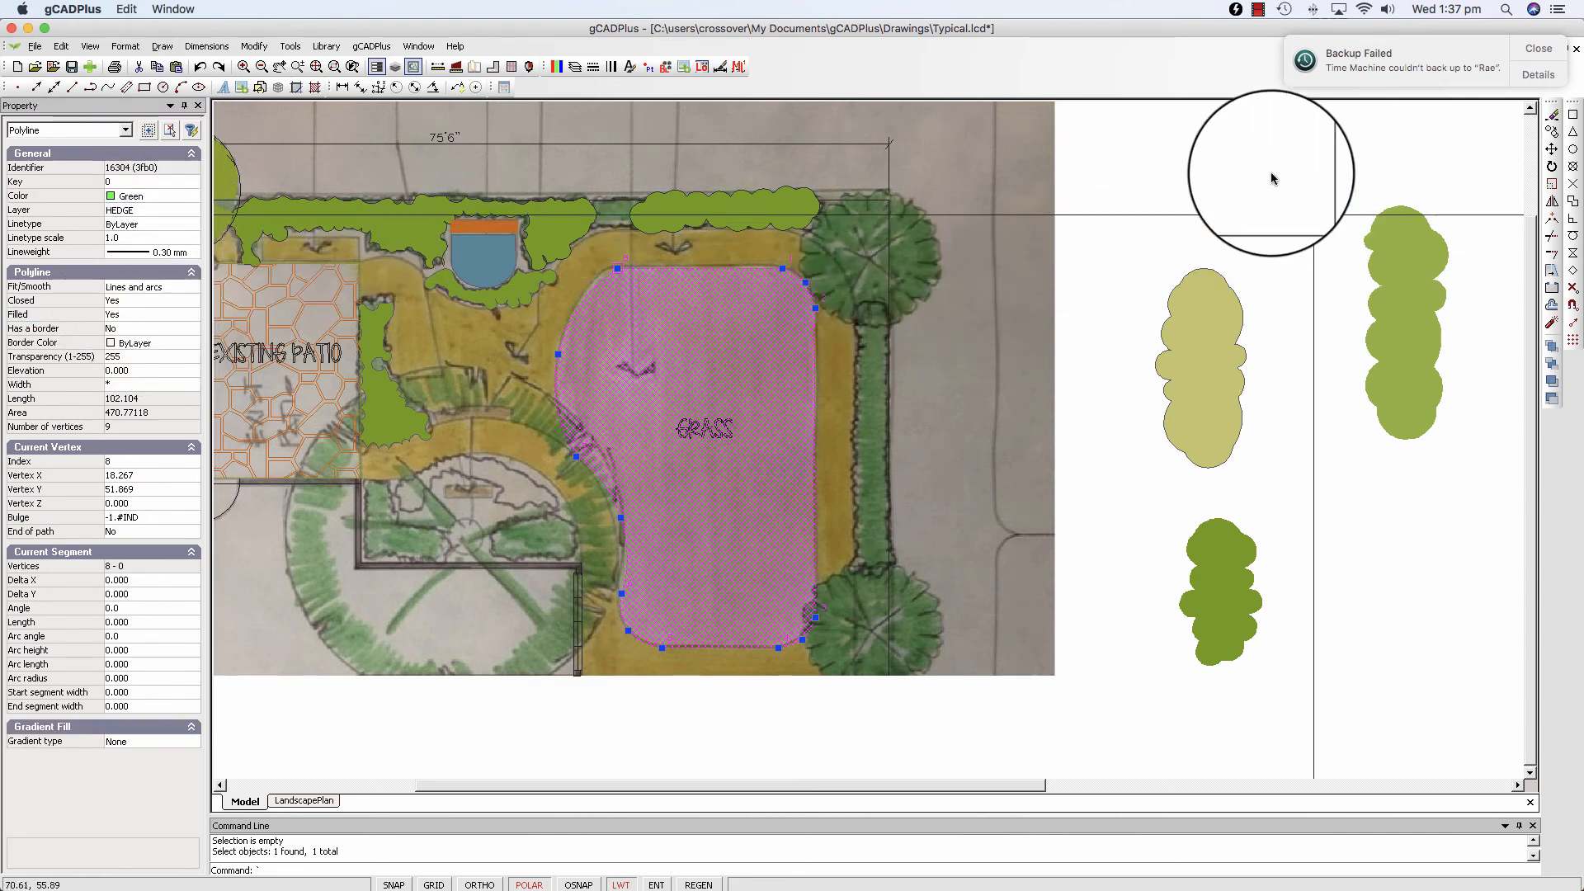
right_click(1240, 161)
left_click(1262, 193)
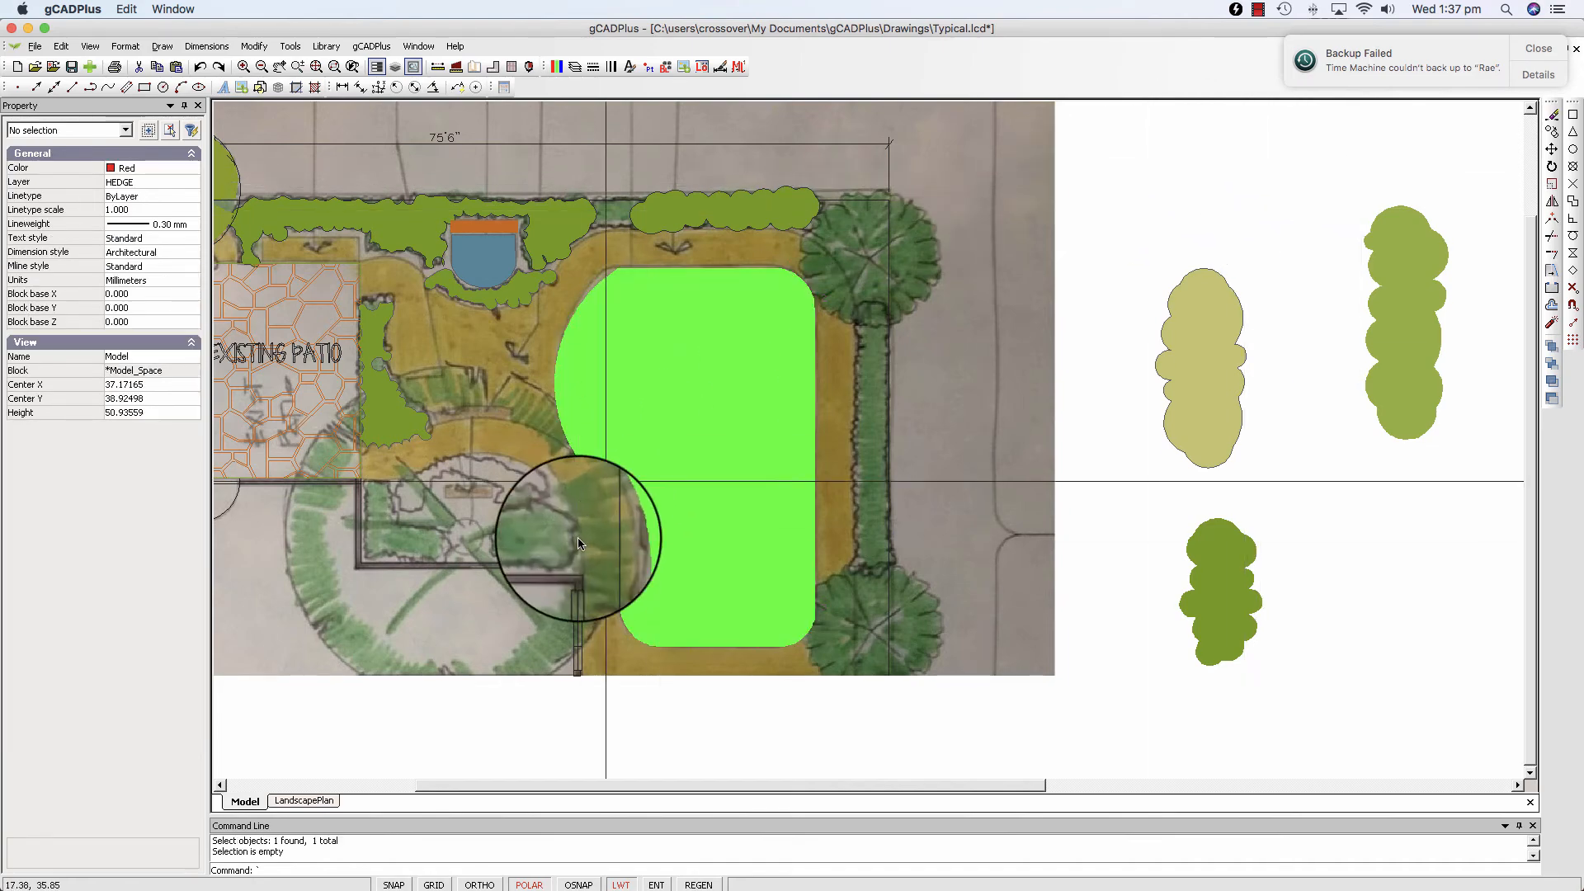
Step: Set the transparency of the filled grass shape to 75 and clear the selection
left_click(694, 526)
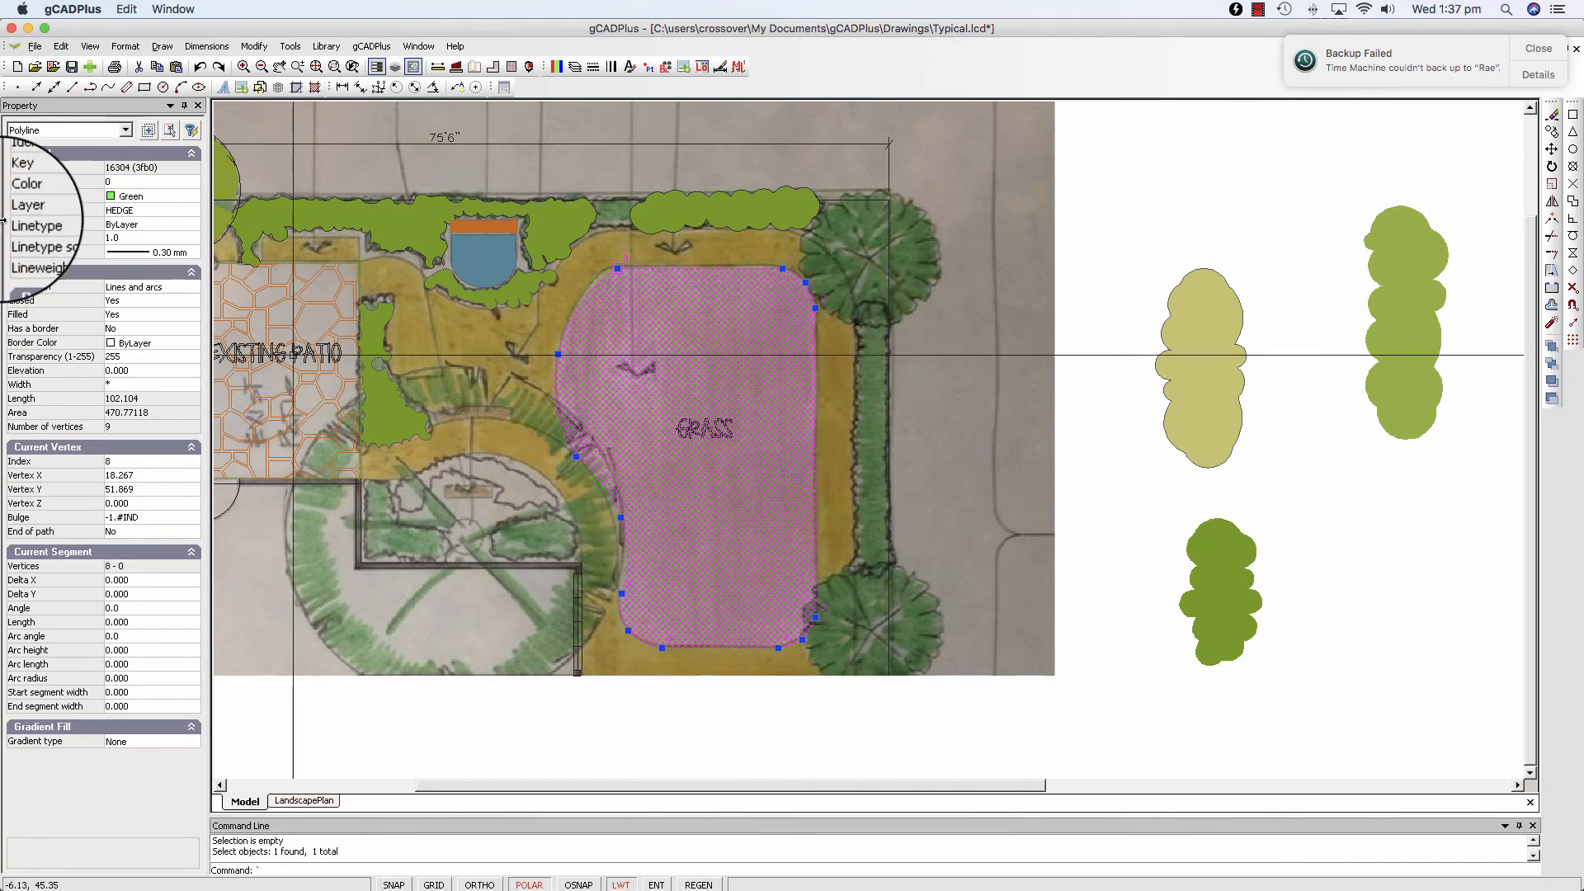
left_click(129, 355)
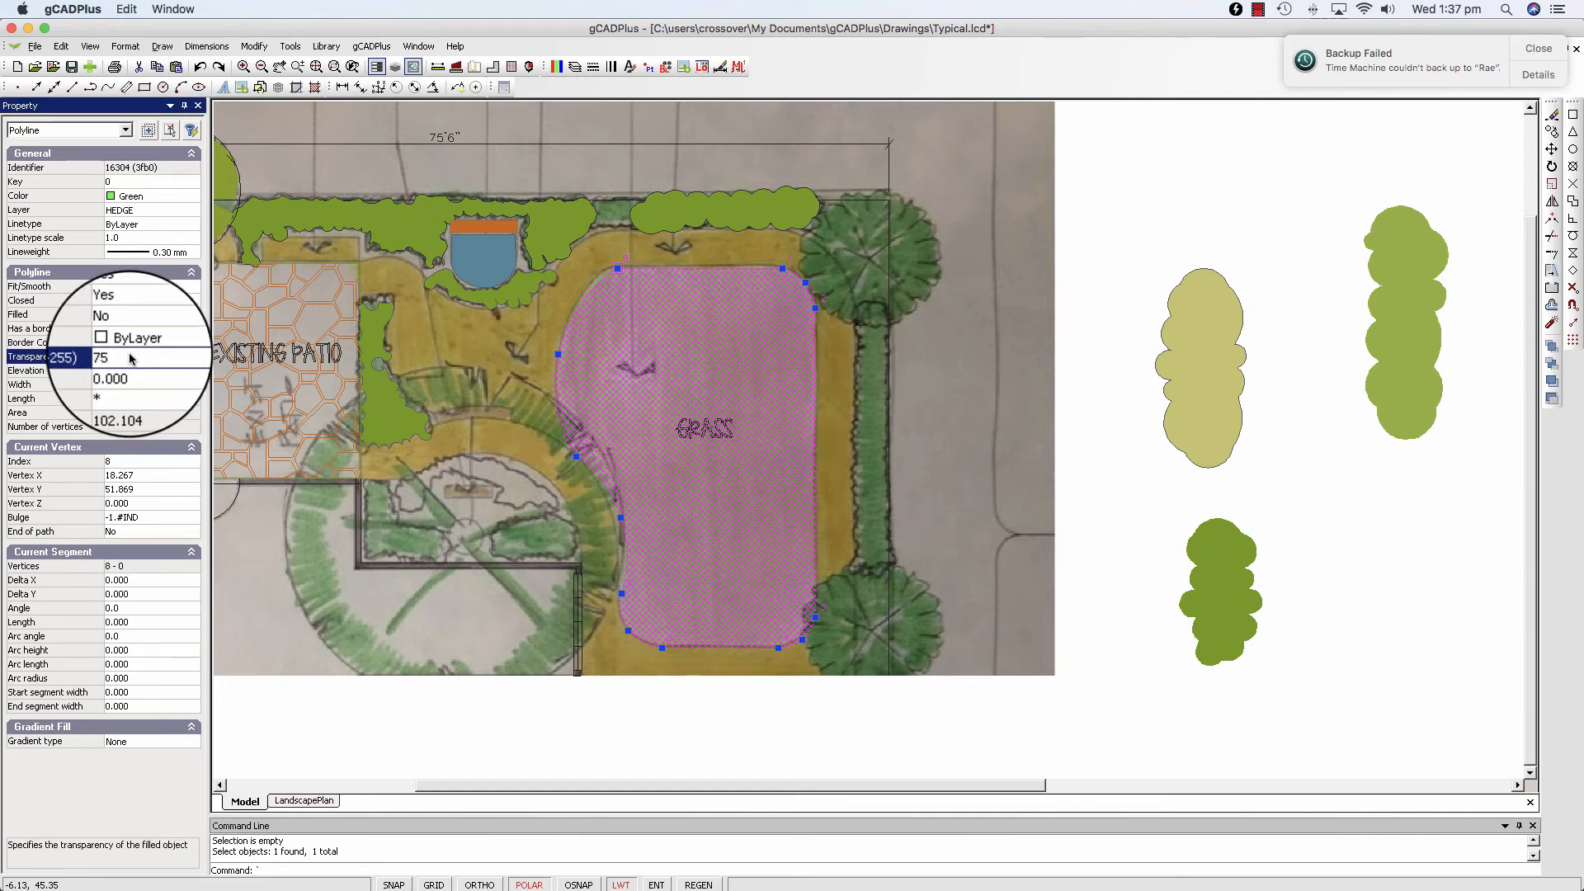
right_click(1131, 219)
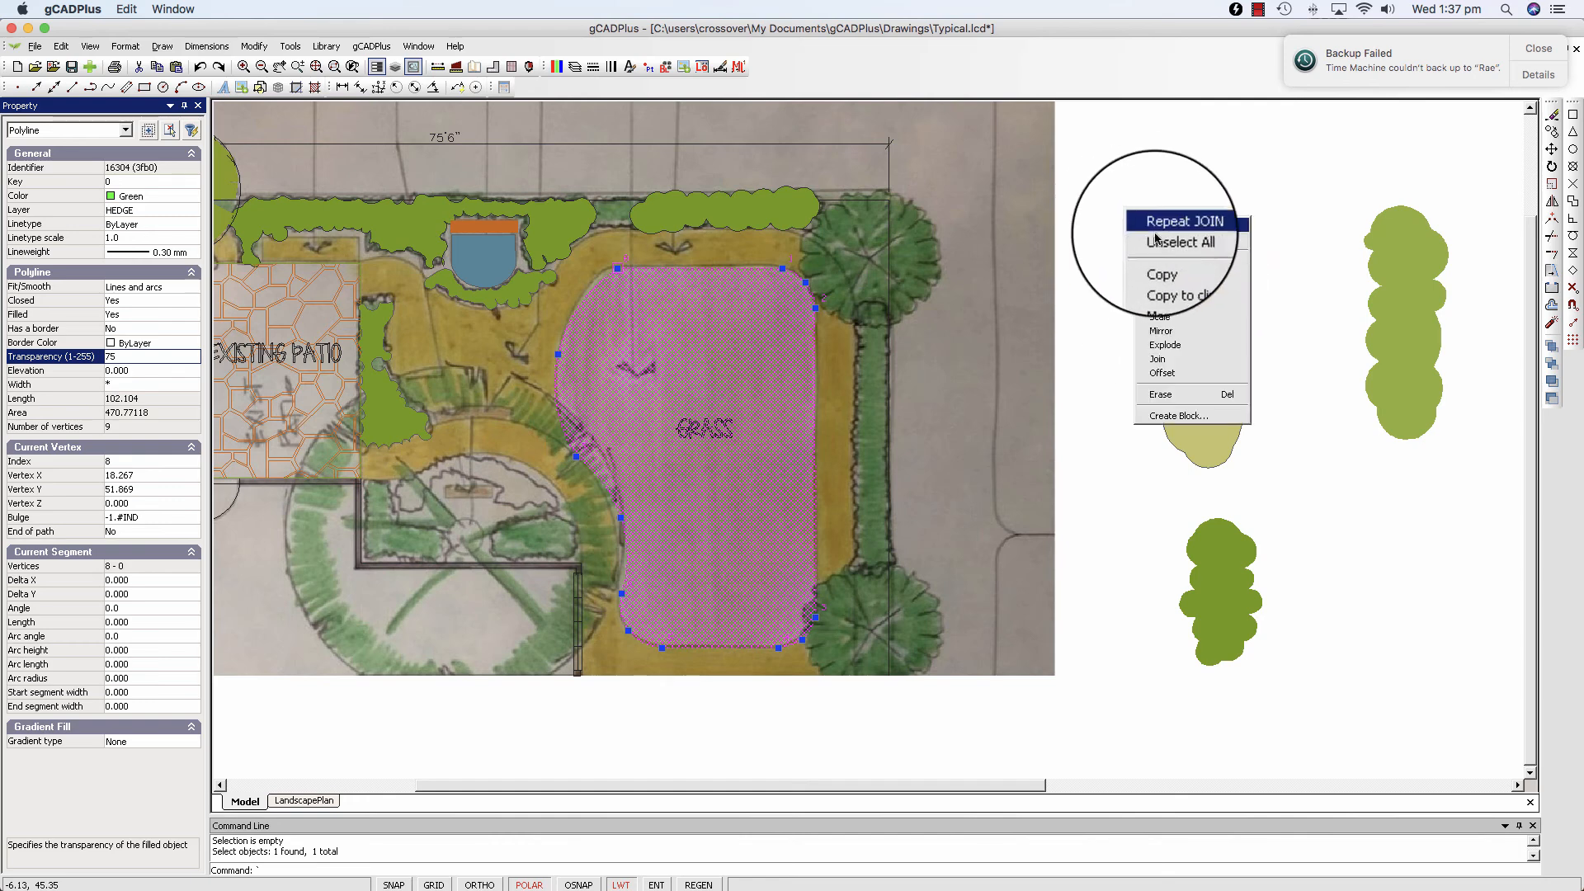
left_click(1166, 240)
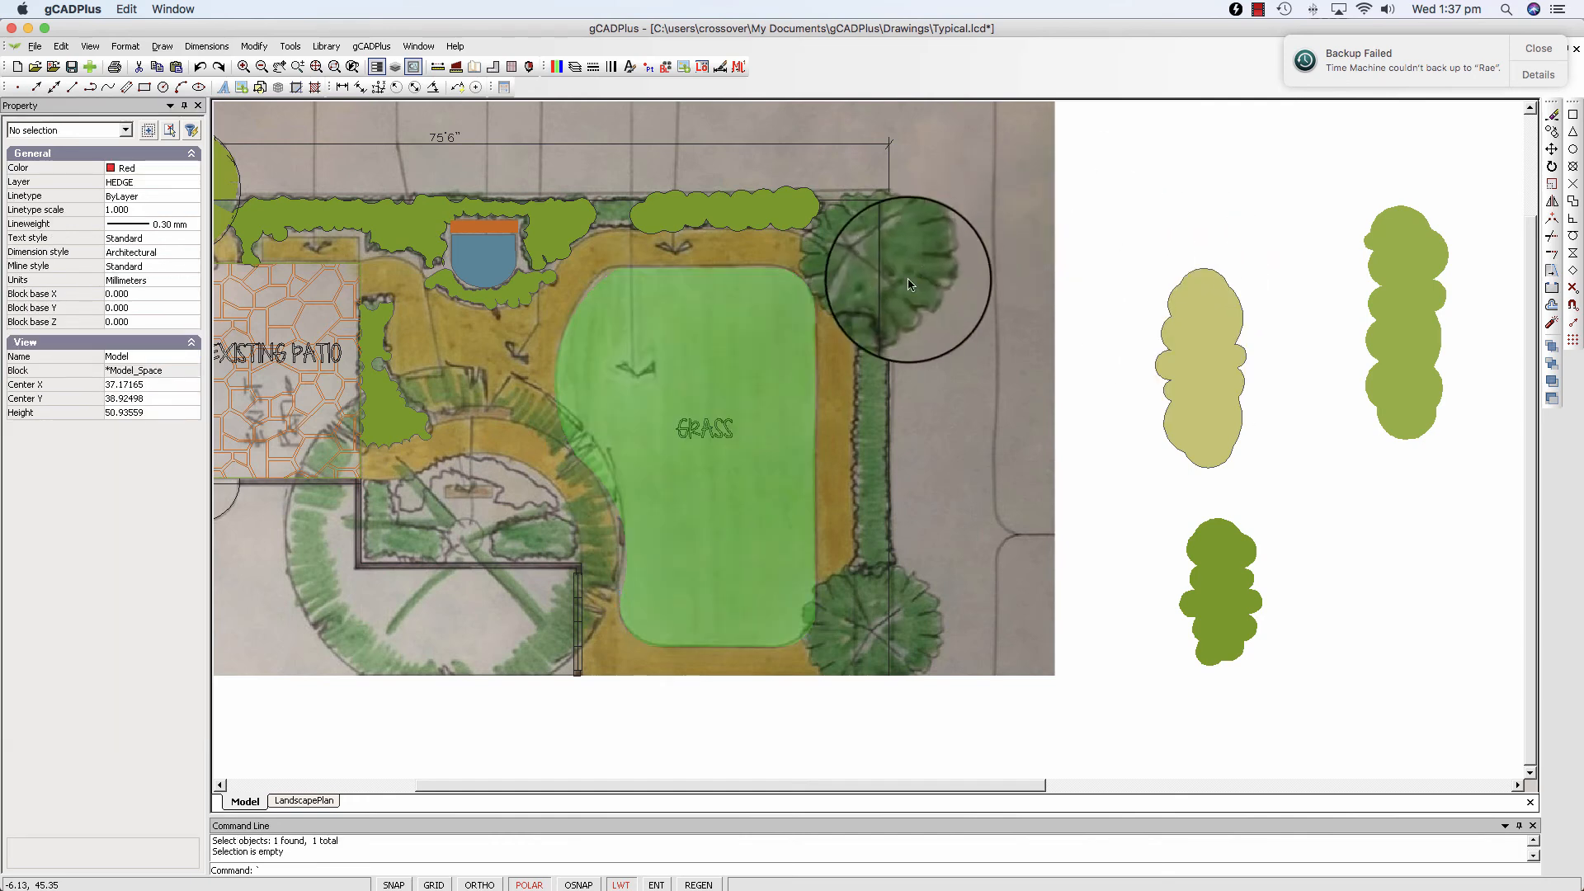
Step: Set the transparency of the green grass fill to 25 and clear the selection
scroll(814, 326, "down", 1)
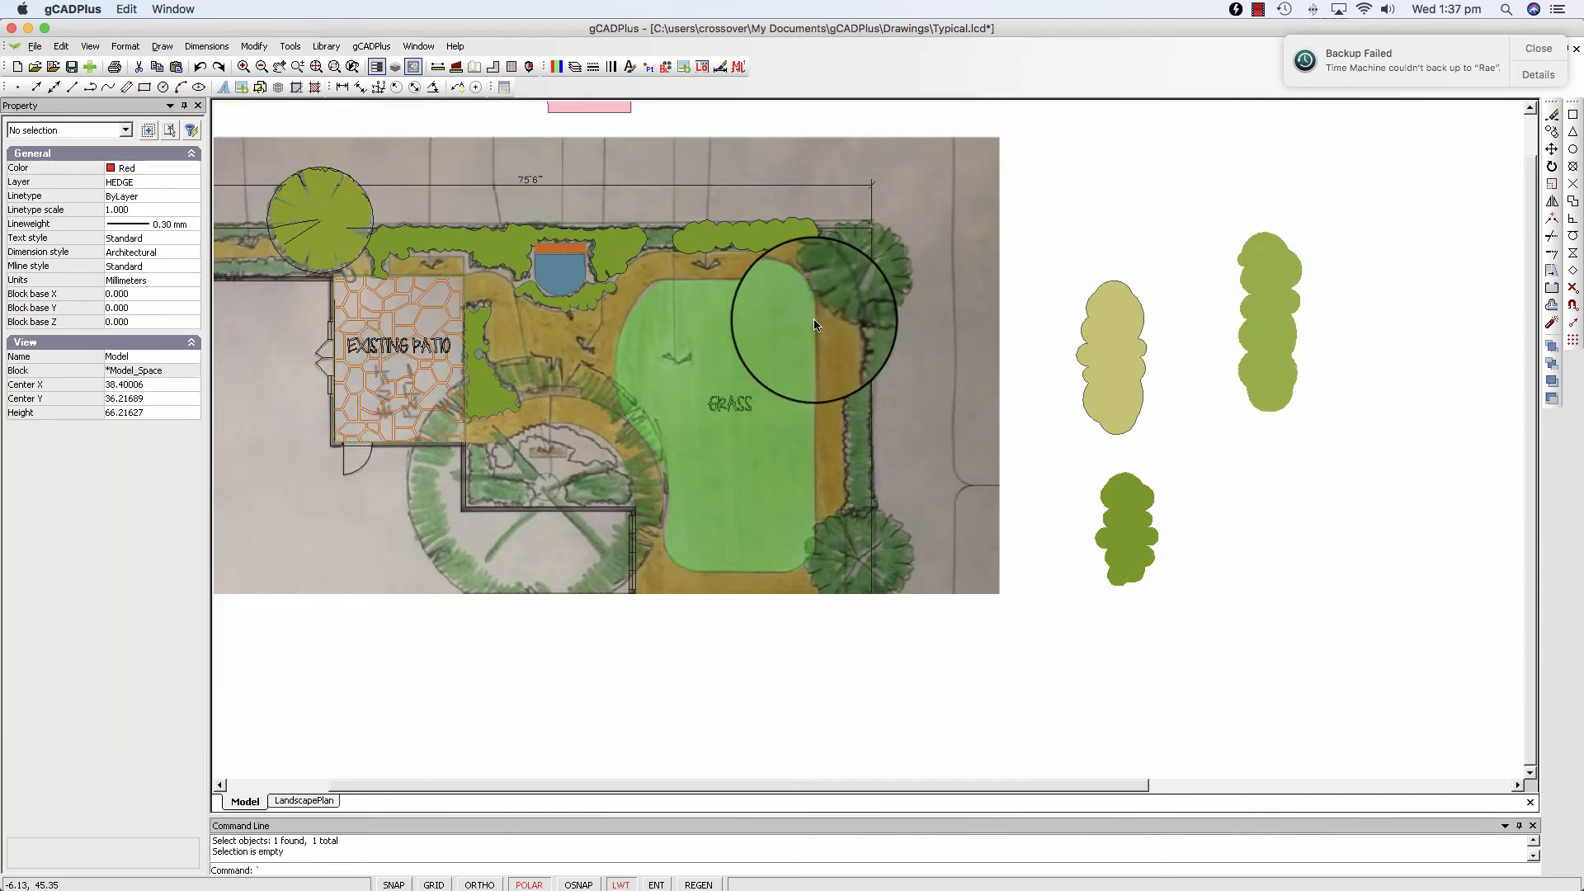
left_click(773, 344)
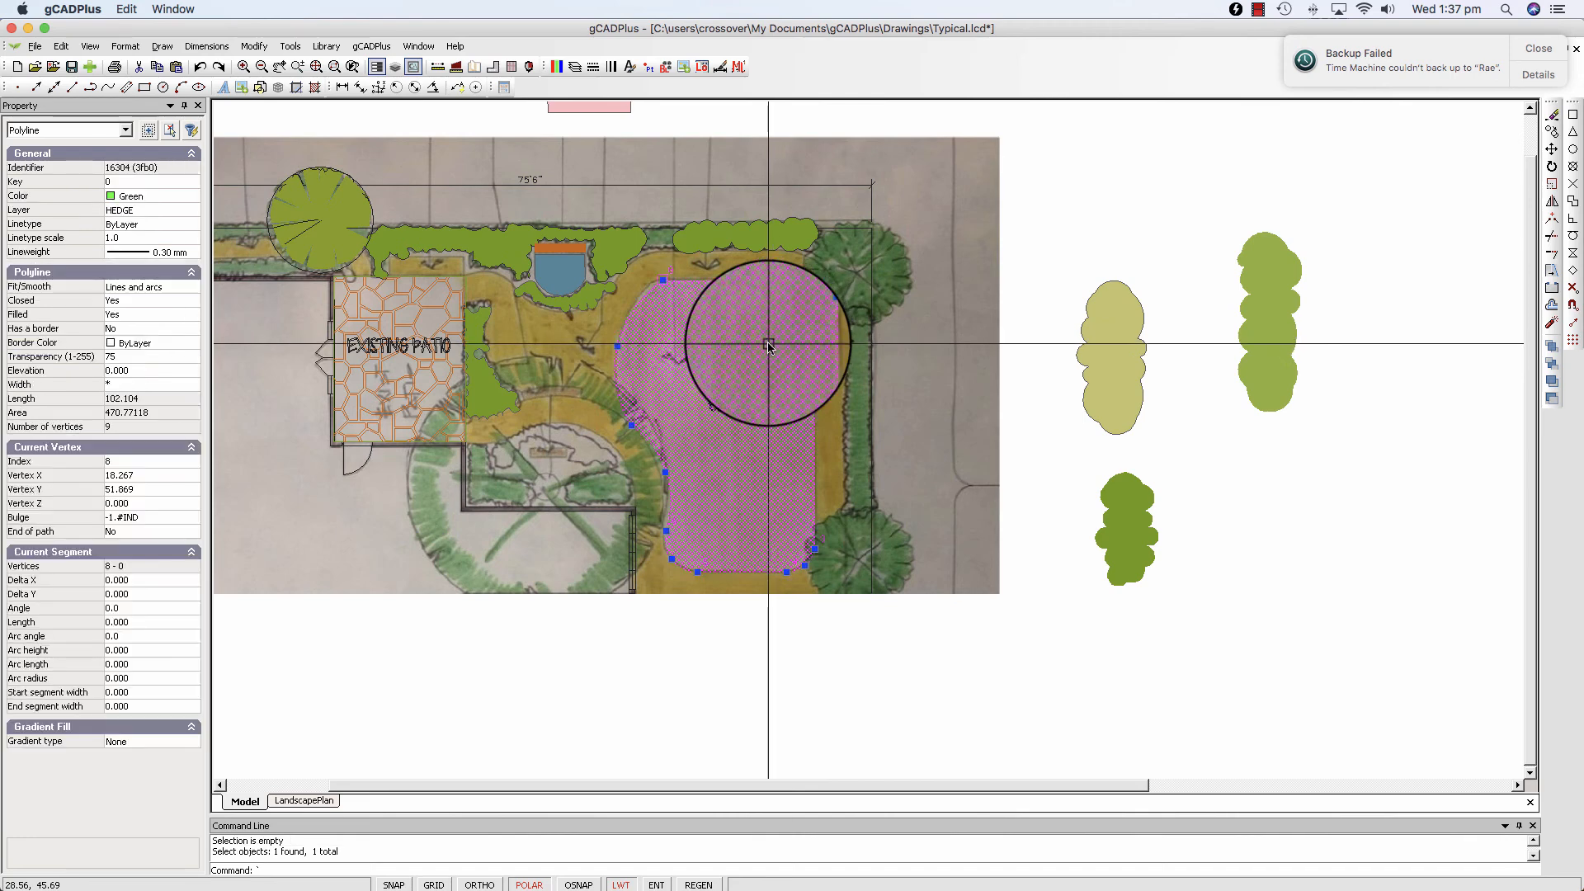
left_click(132, 357)
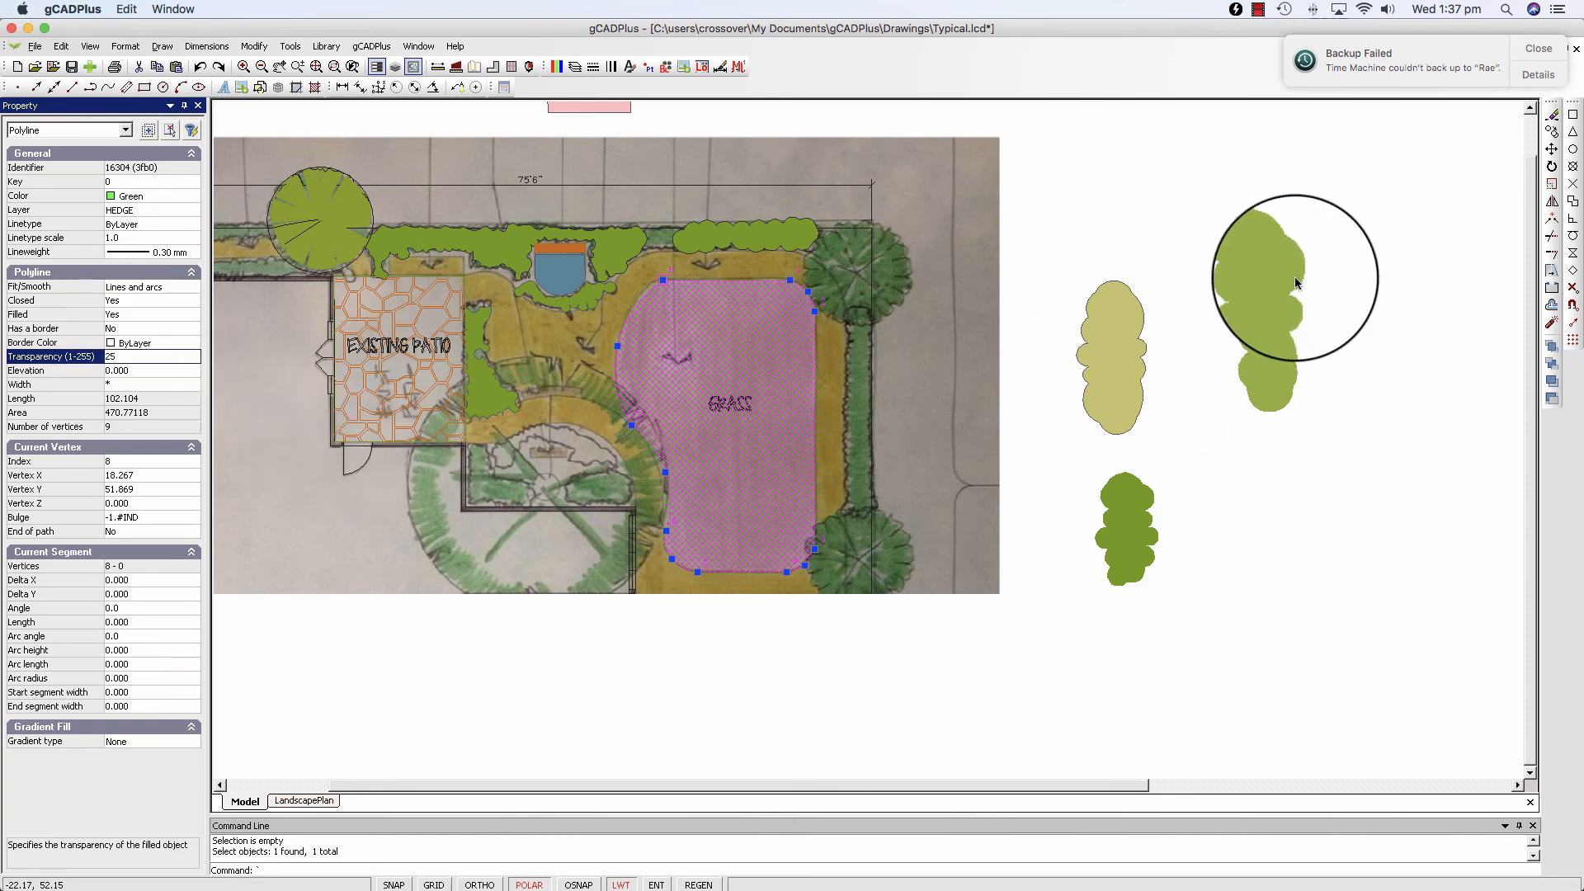
right_click(1139, 173)
left_click(1154, 207)
left_click_drag(1153, 207, 810, 479)
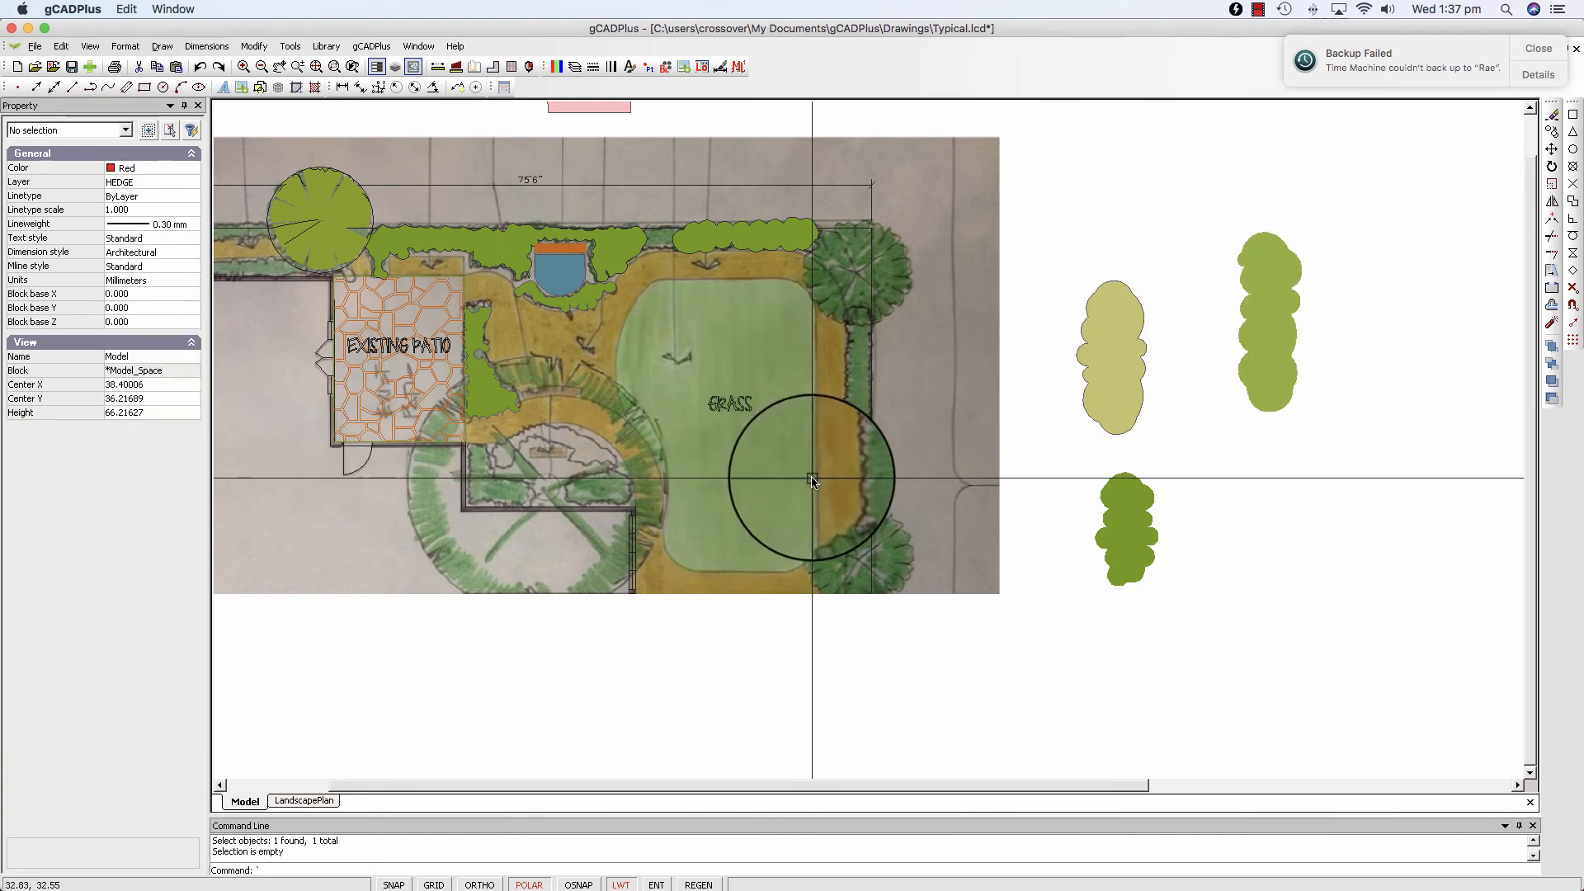
Step: Try to rotate the grass shape about a base point near its center
left_click(813, 480)
right_click(736, 451)
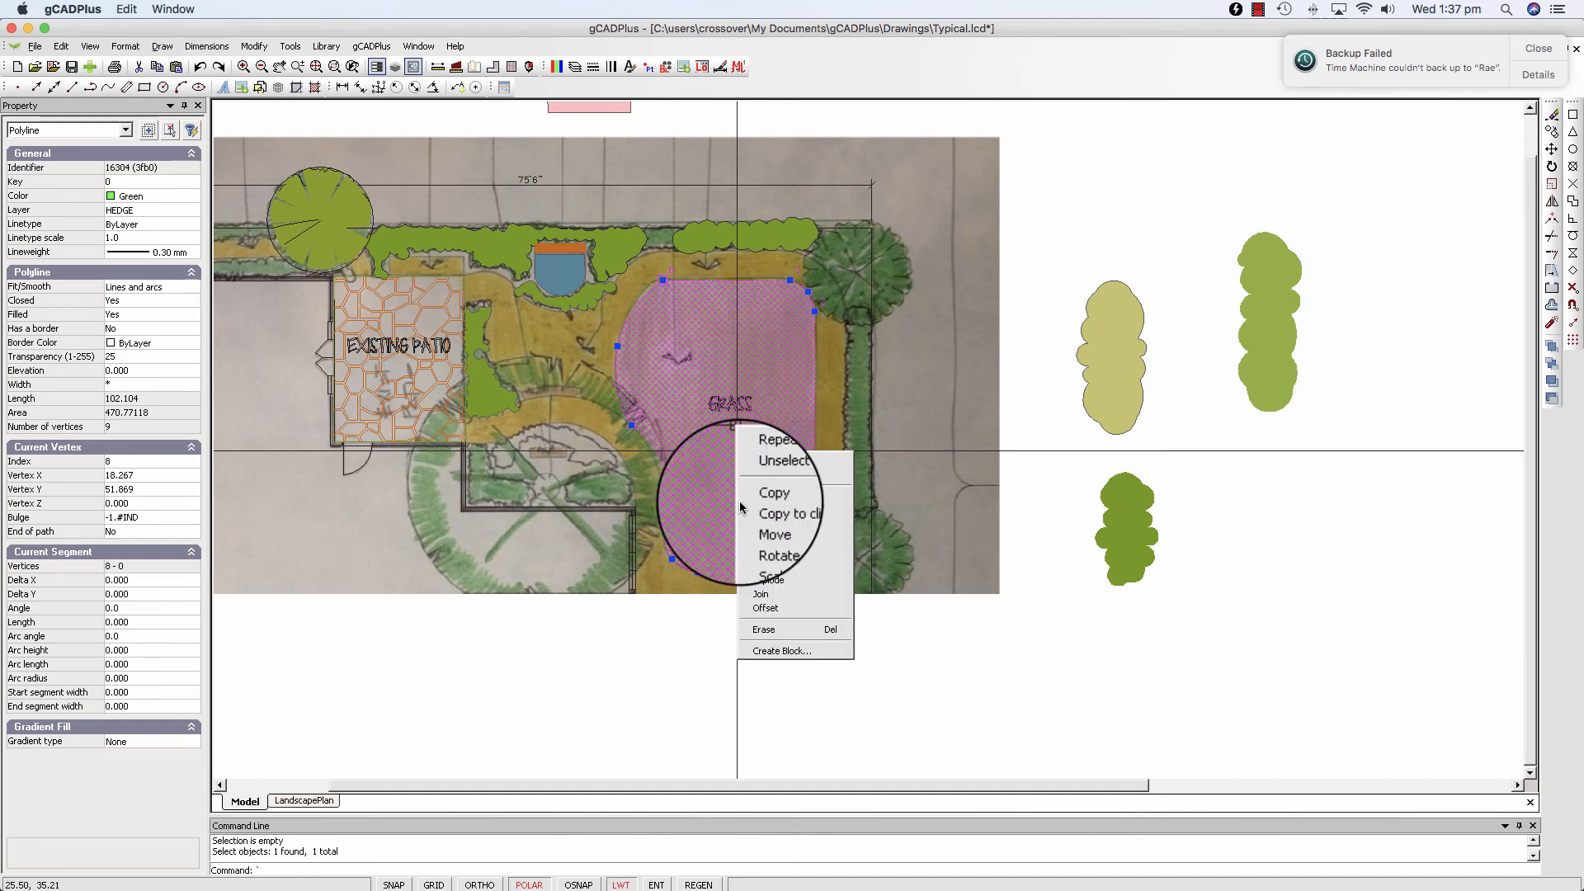
left_click(765, 539)
left_click(735, 434)
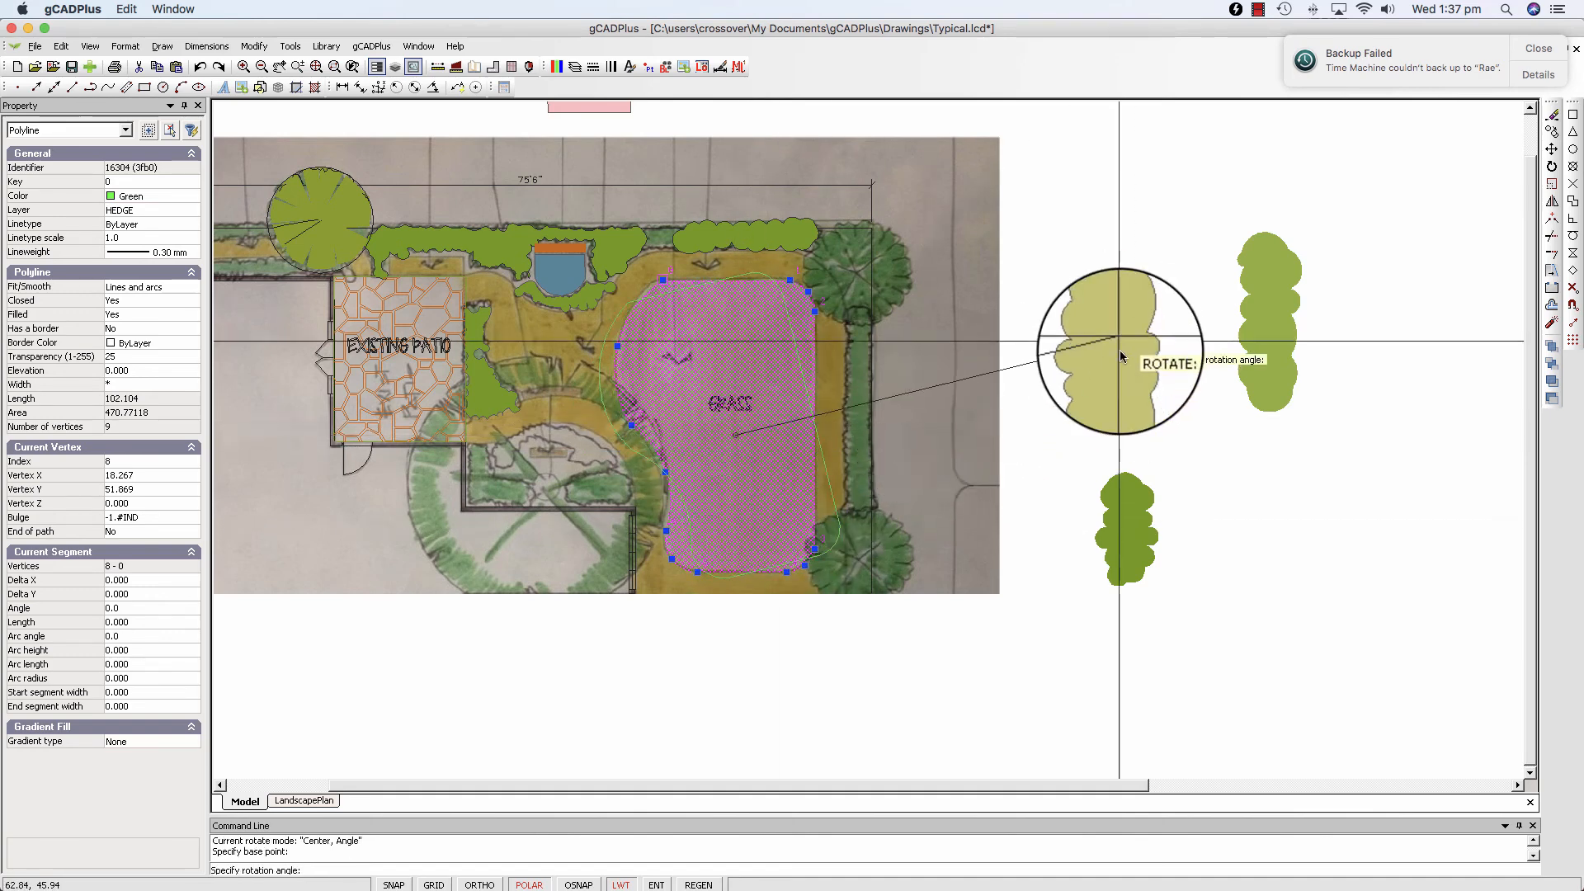
left_click(1048, 410)
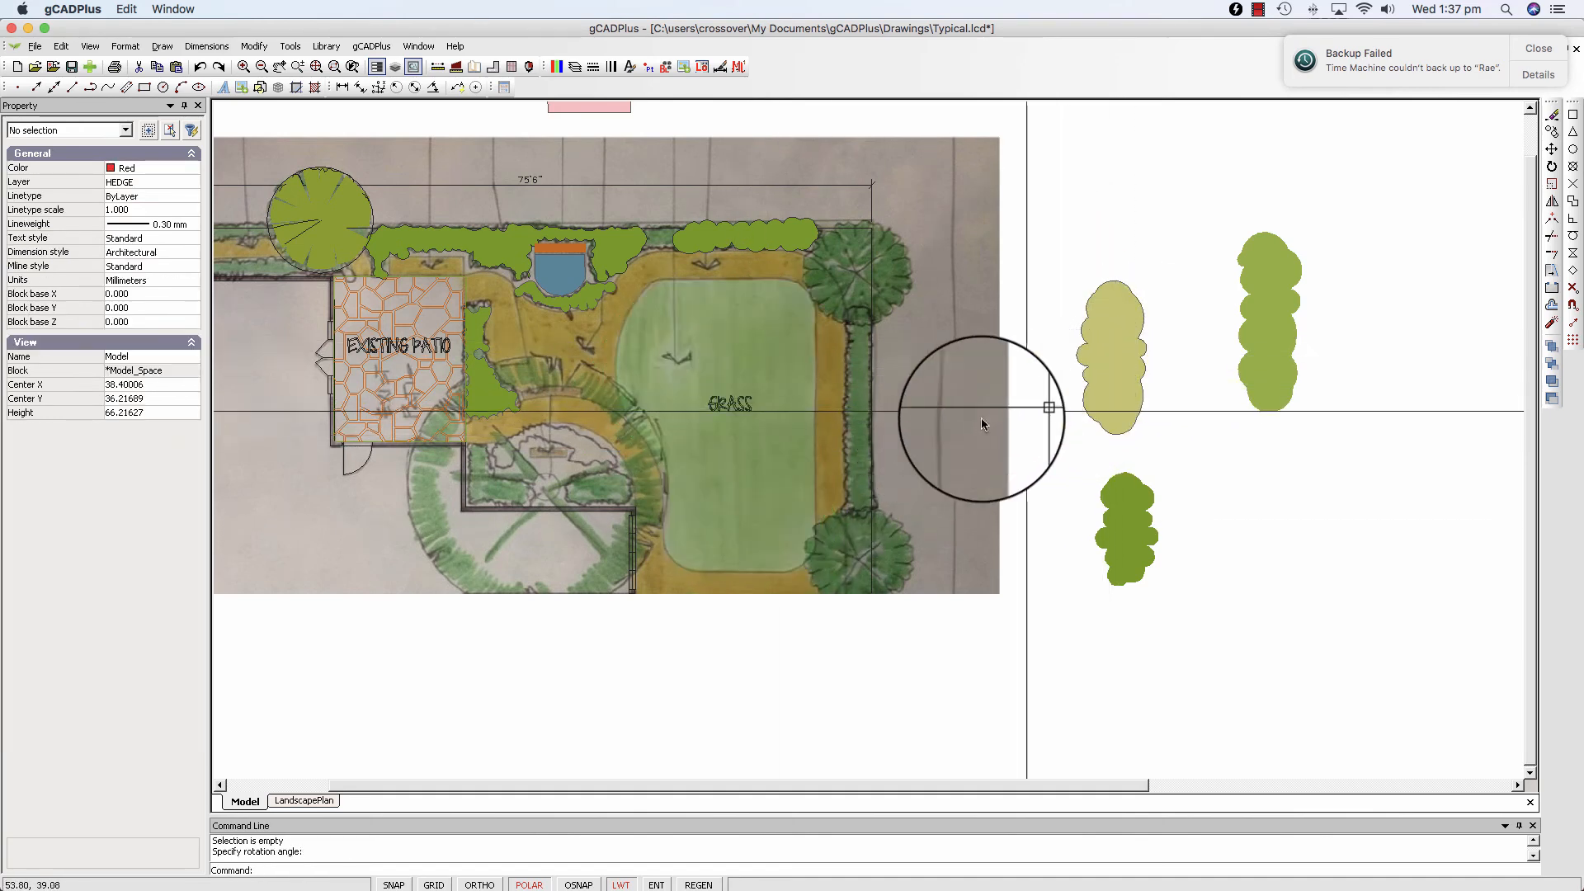
Step: Move the grass shape into the empty space below the scanned plan and clear the selection
left_click(774, 453)
right_click(774, 453)
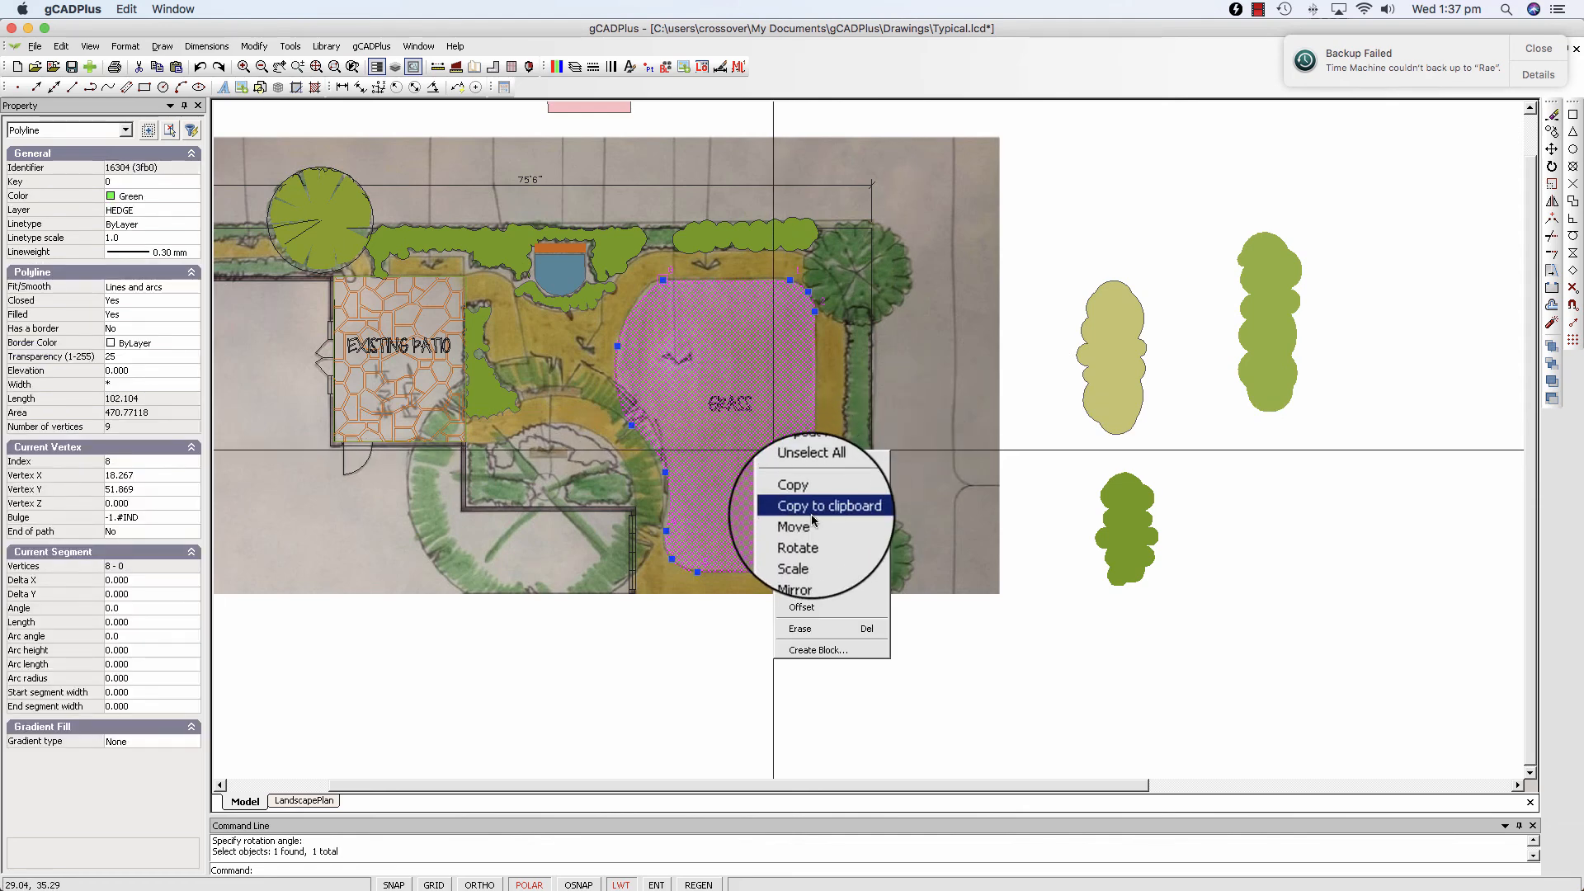
left_click(788, 520)
left_click(758, 417)
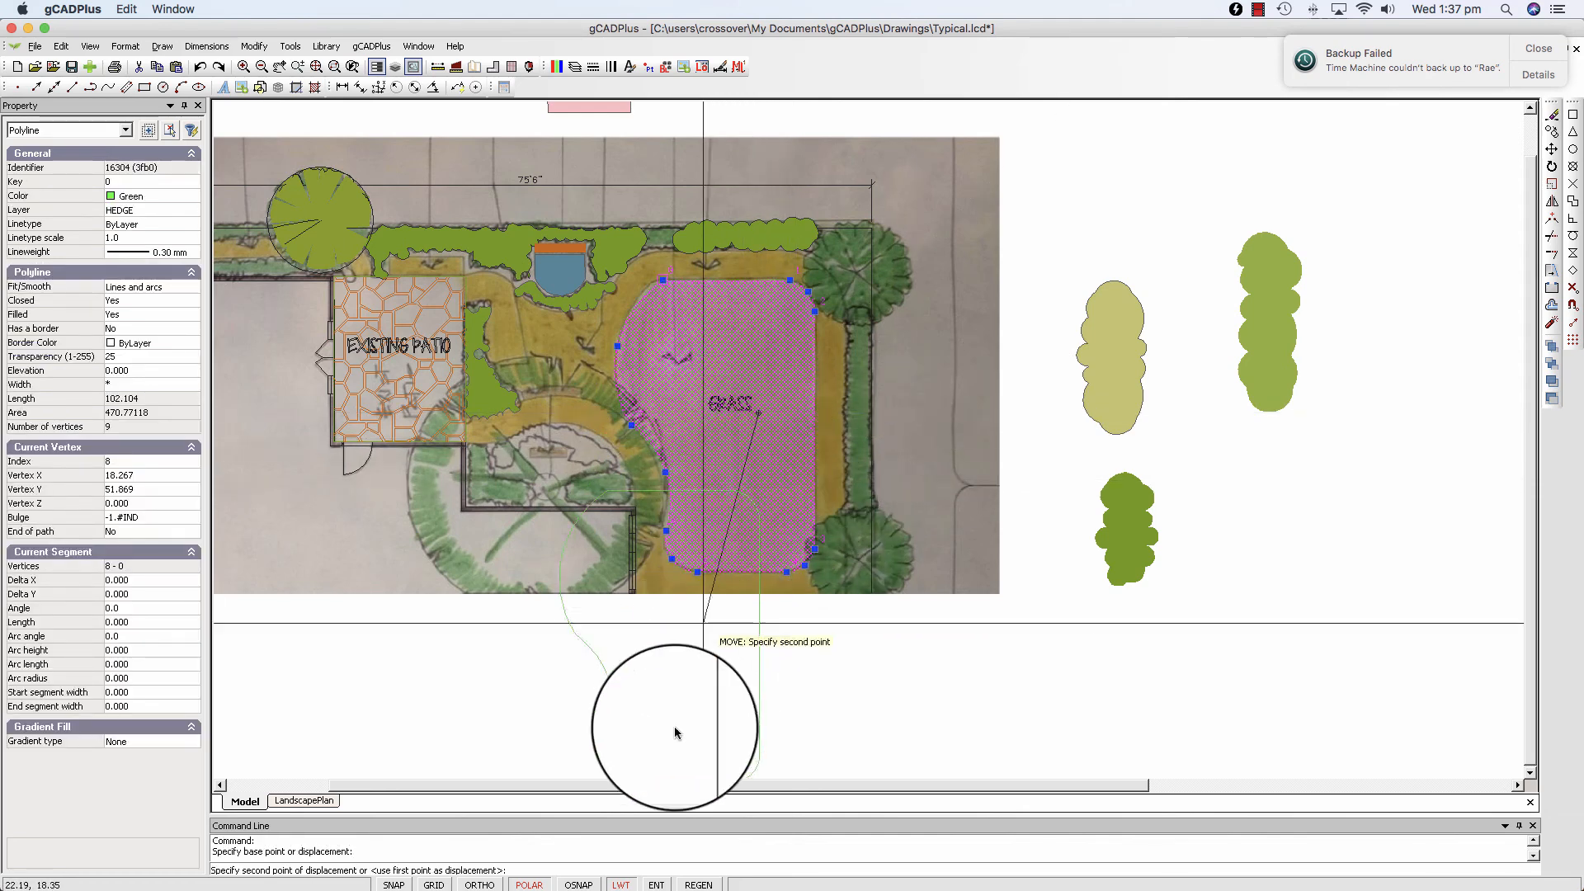
left_click(684, 756)
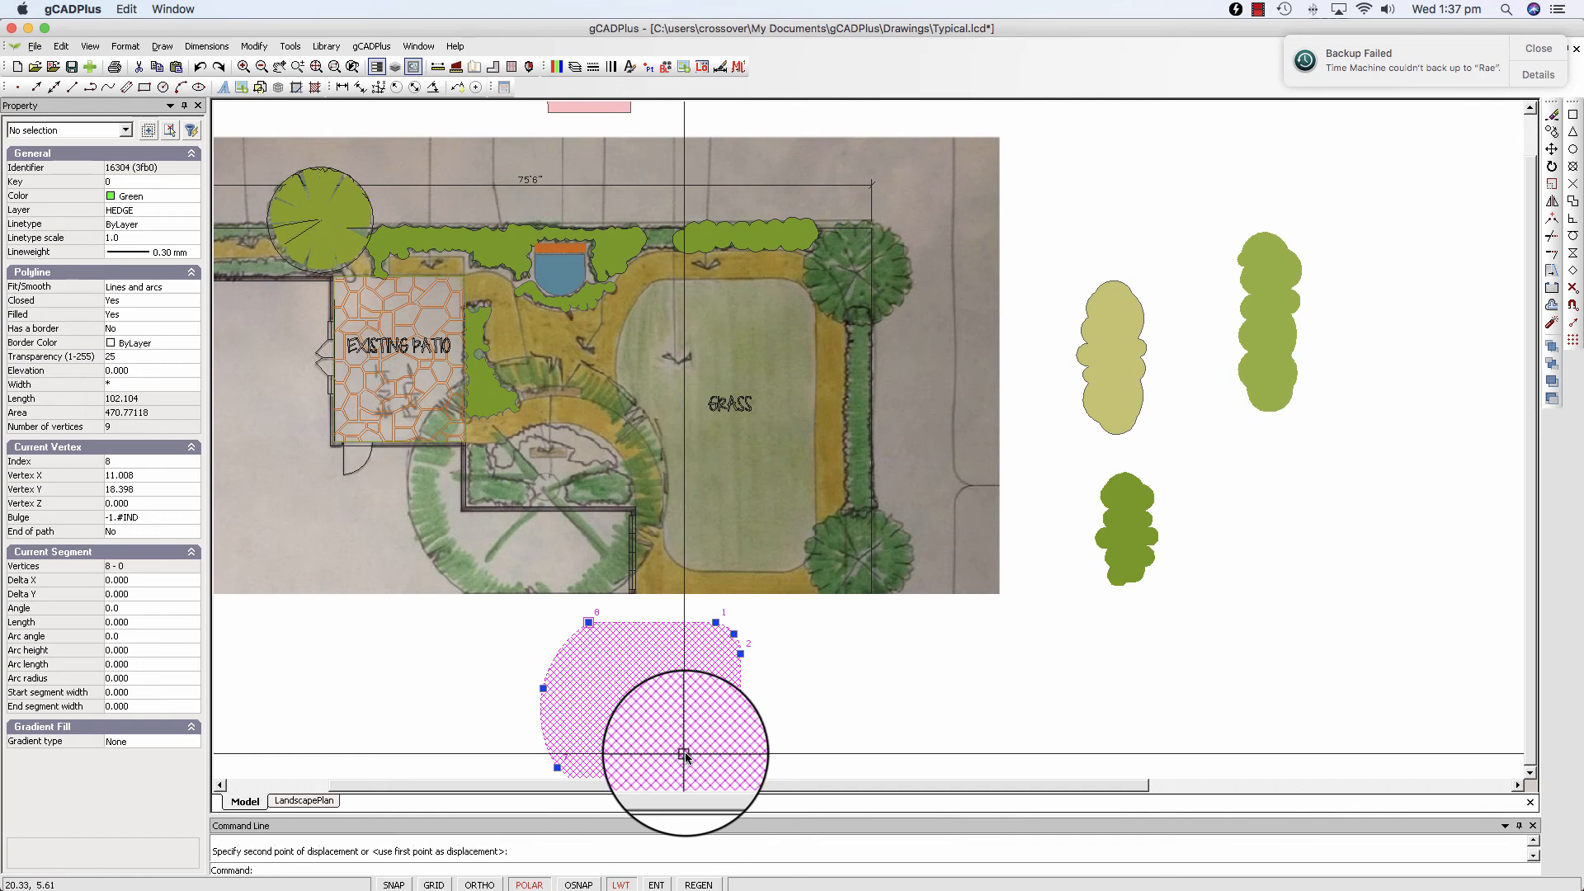
key("Escape")
scroll(839, 568, "down", 3)
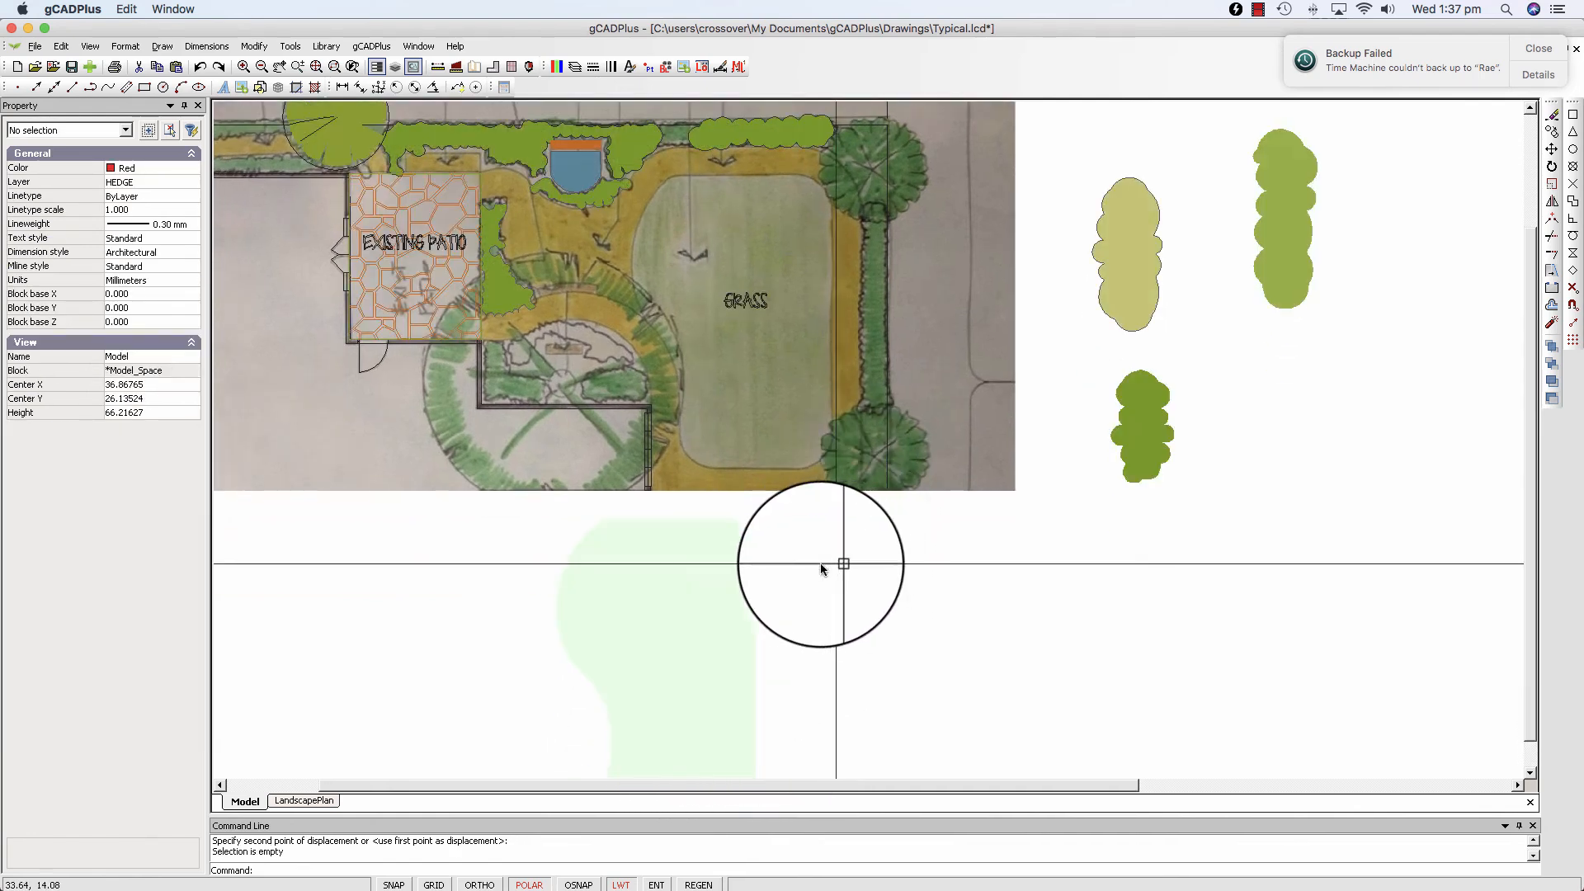
Step: Set the transparency of the moved grass shape to 40 and clear the selection
left_click(693, 631)
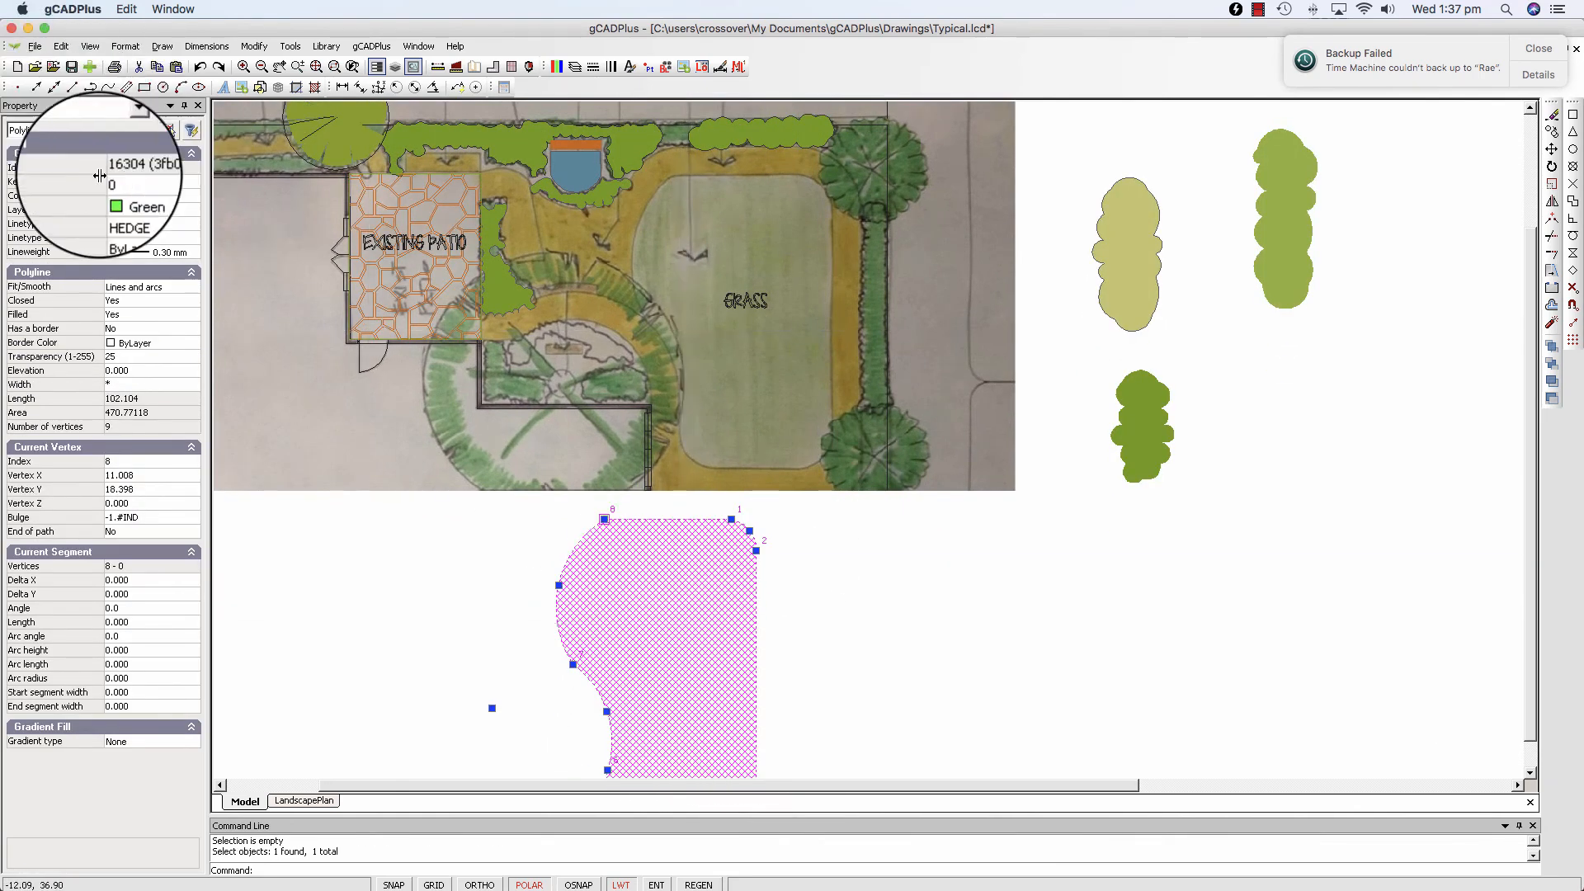
left_click(132, 357)
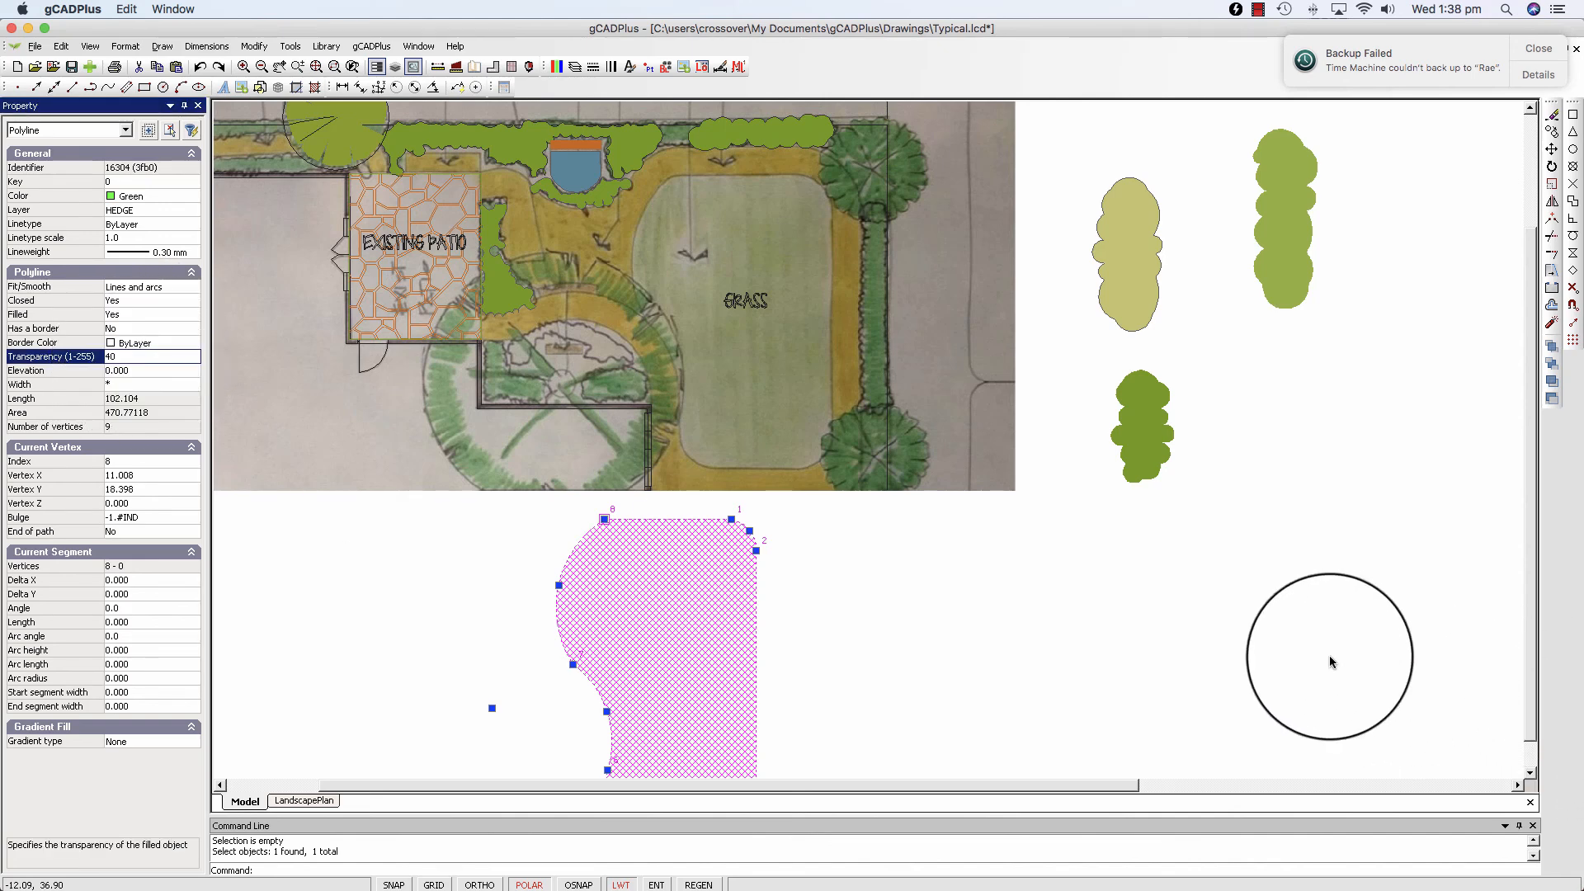
right_click(982, 566)
left_click(1009, 590)
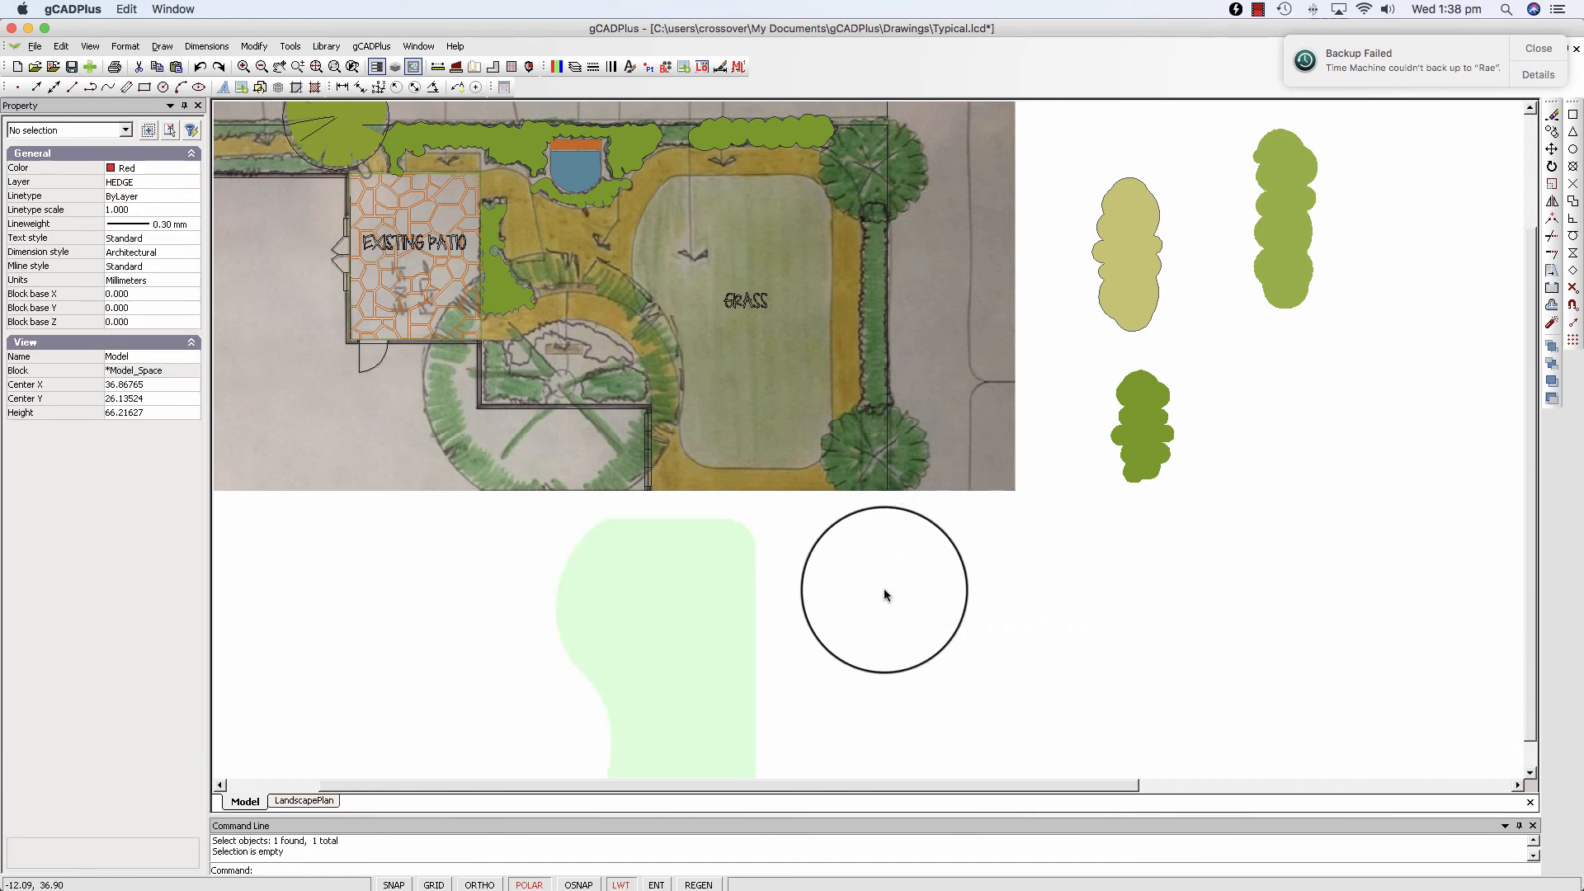
scroll(754, 581, "down", 1)
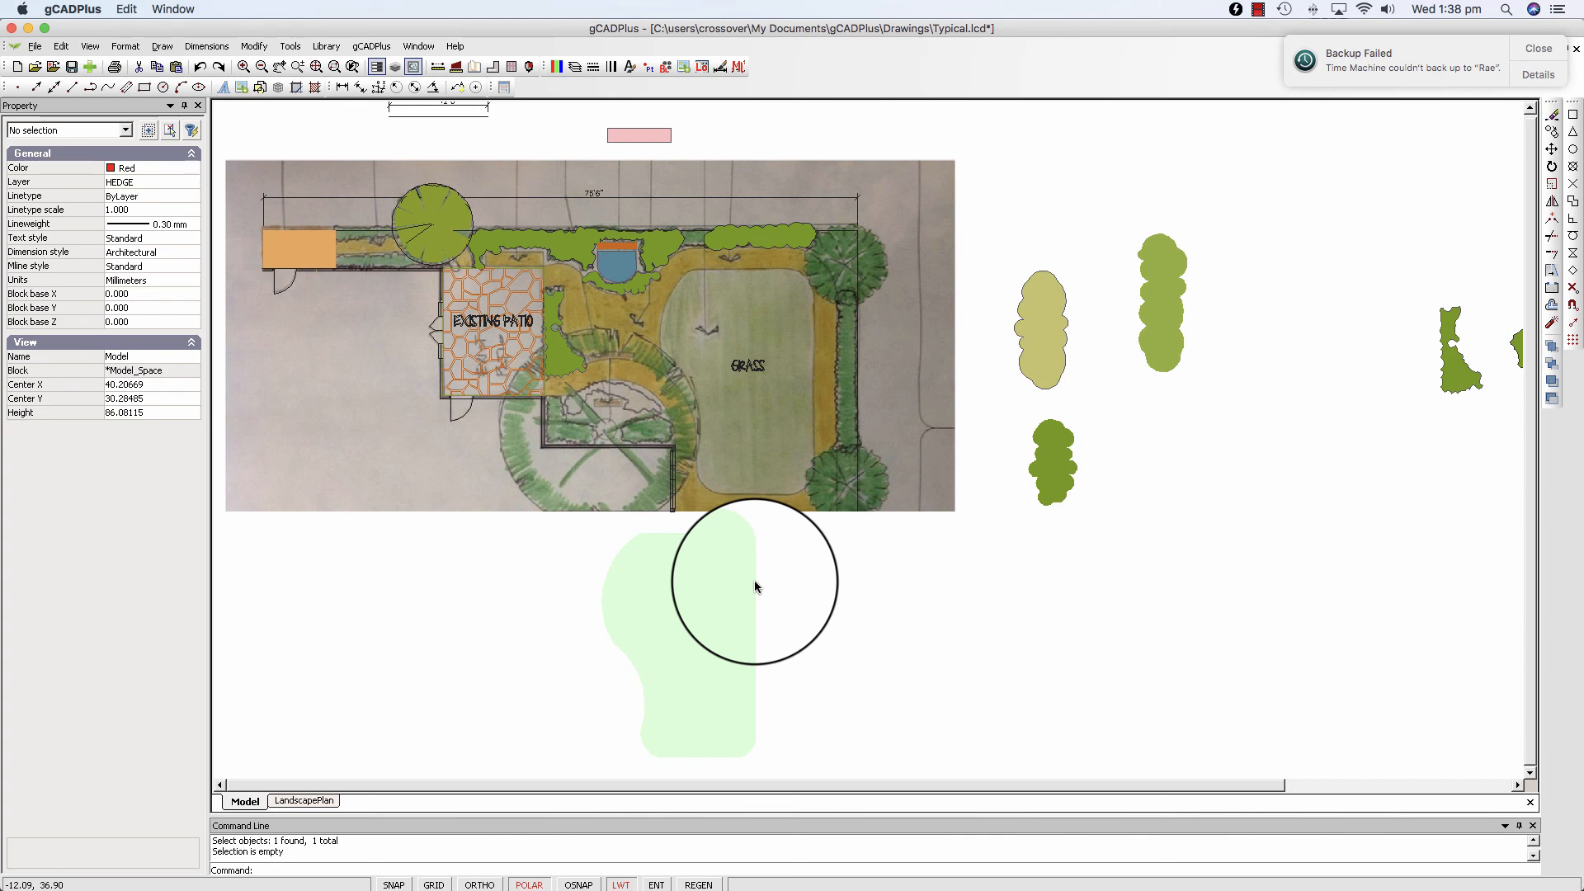
left_click(1259, 11)
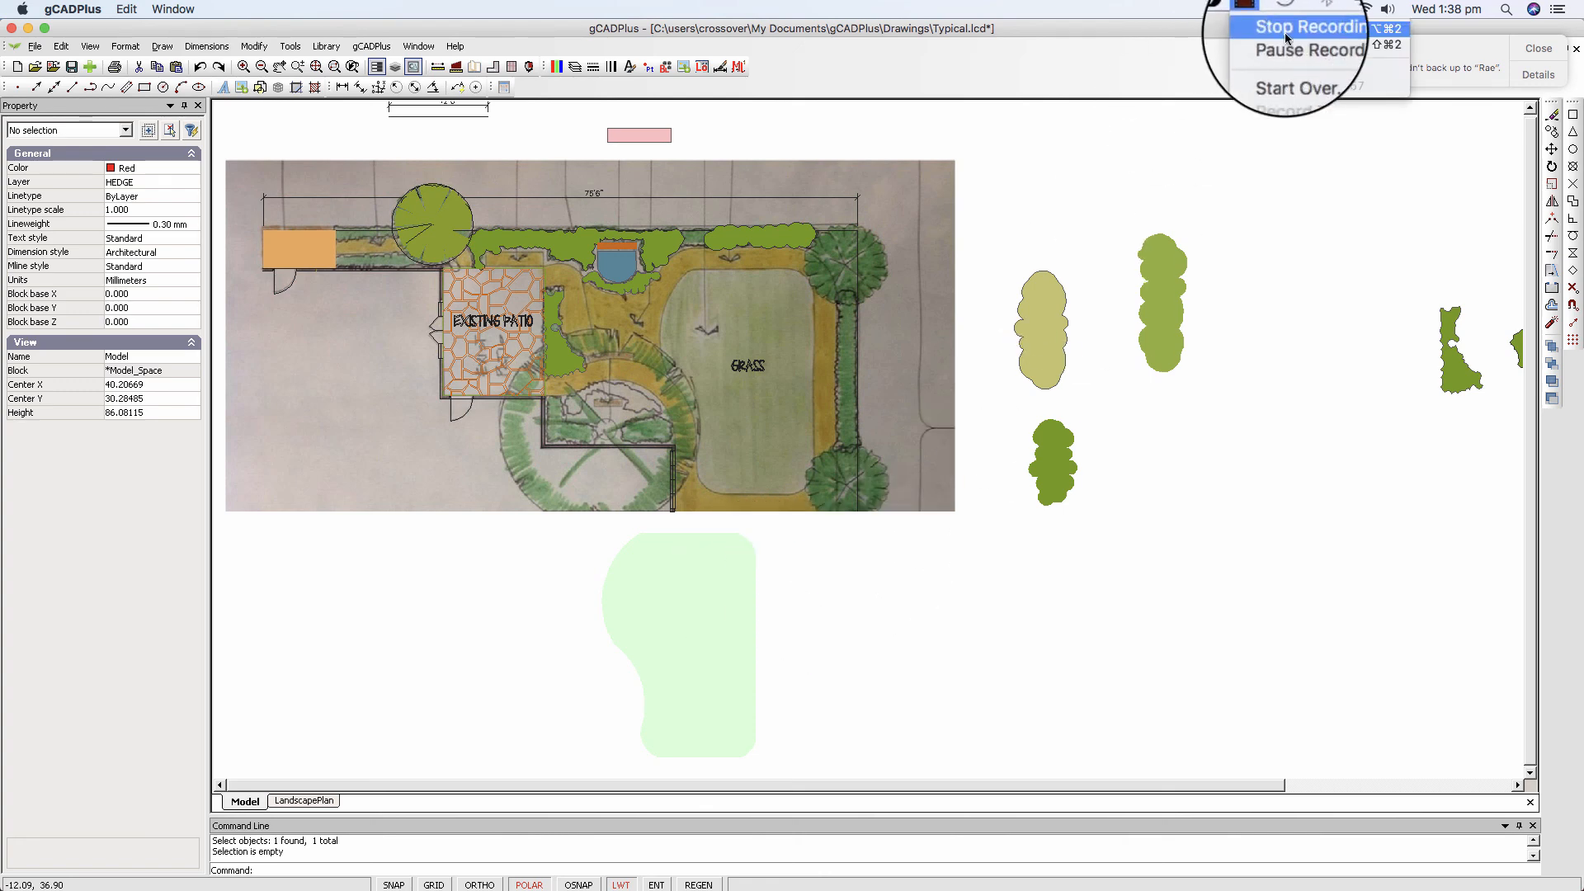